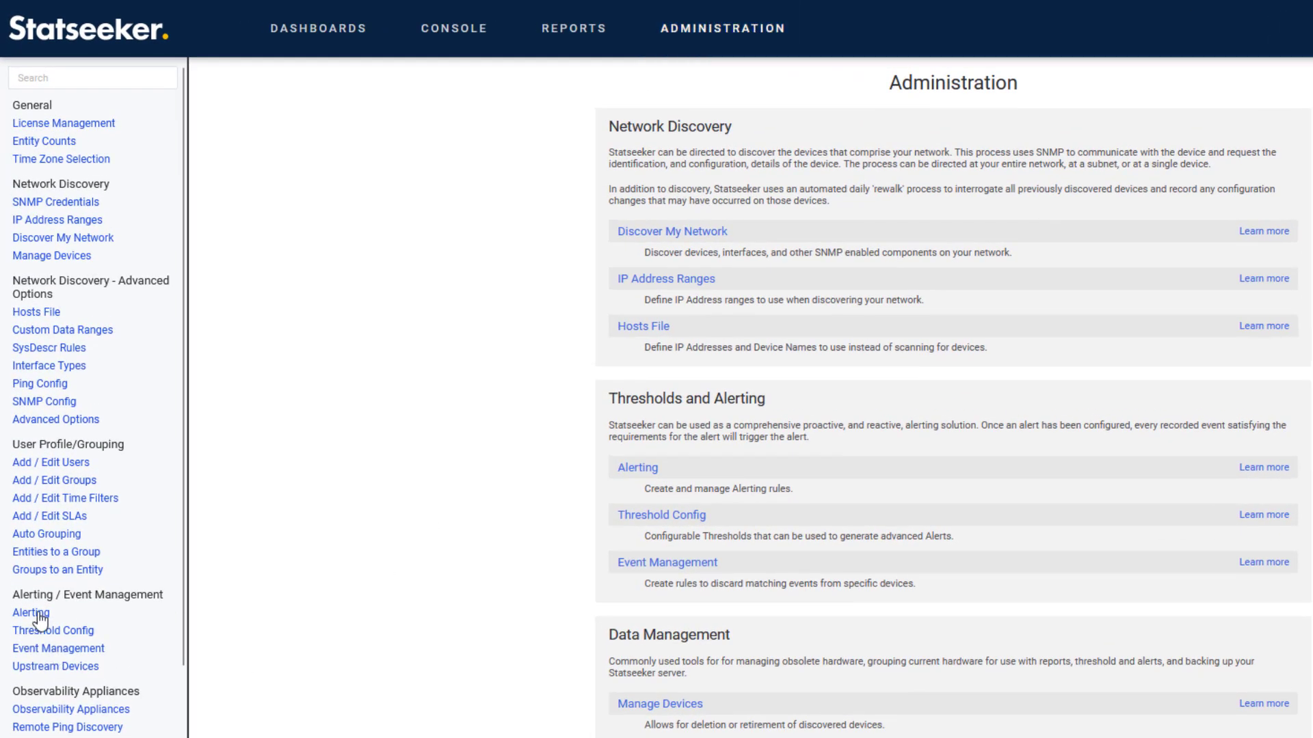
Step: Add a new alert named 'Switch Down' using the Email (simple) template, status Enabled
left_click(31, 613)
left_click(308, 115)
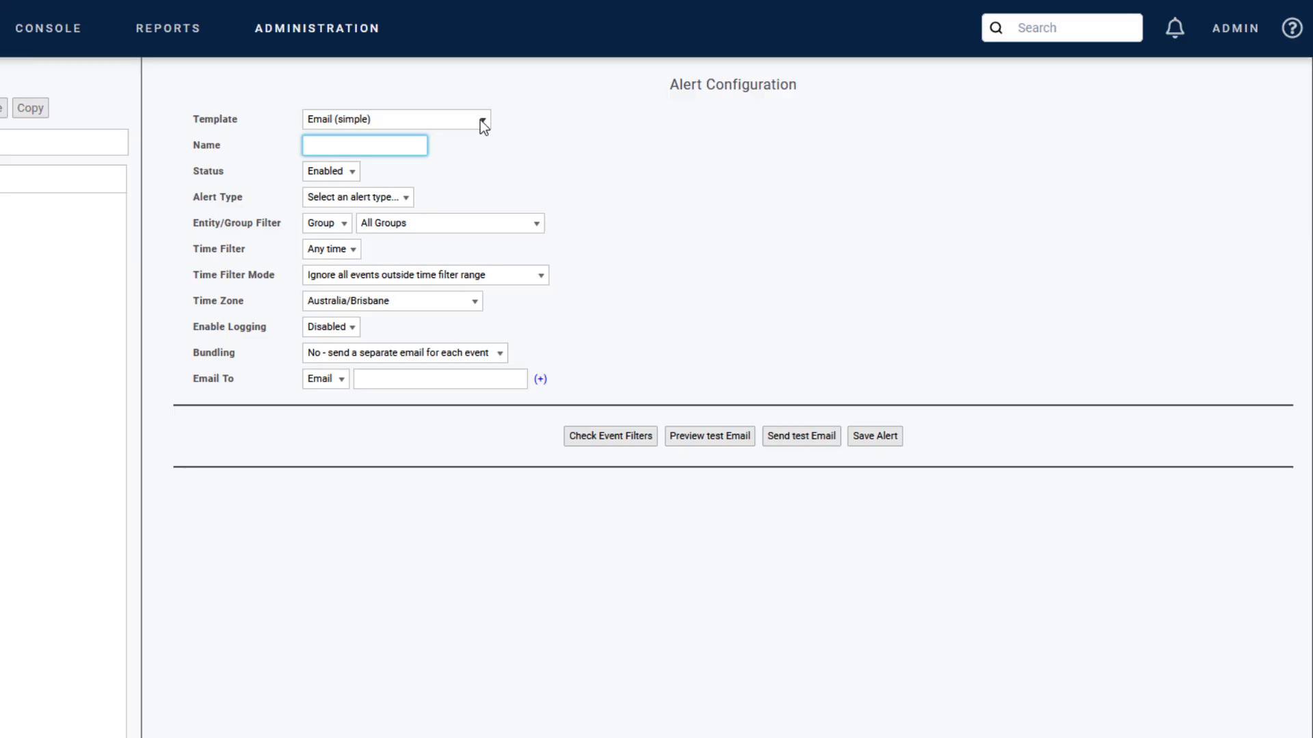
left_click(482, 122)
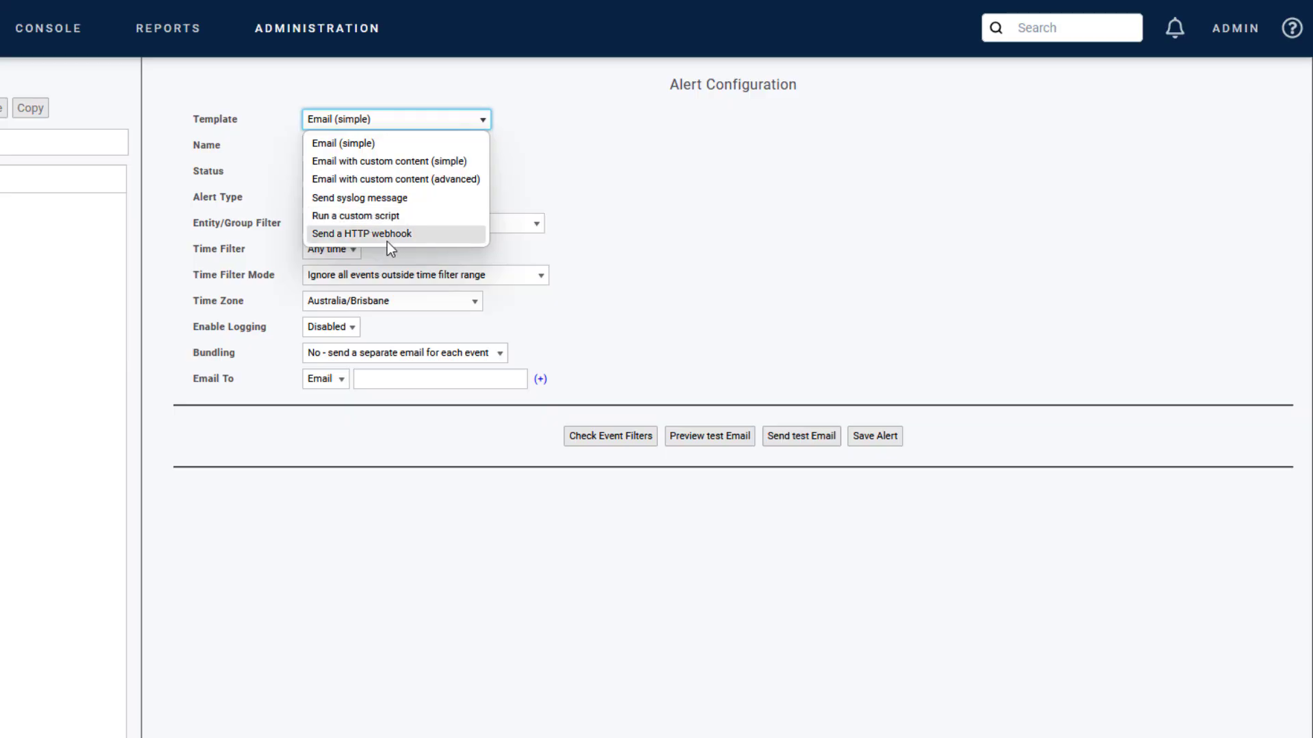
left_click(342, 143)
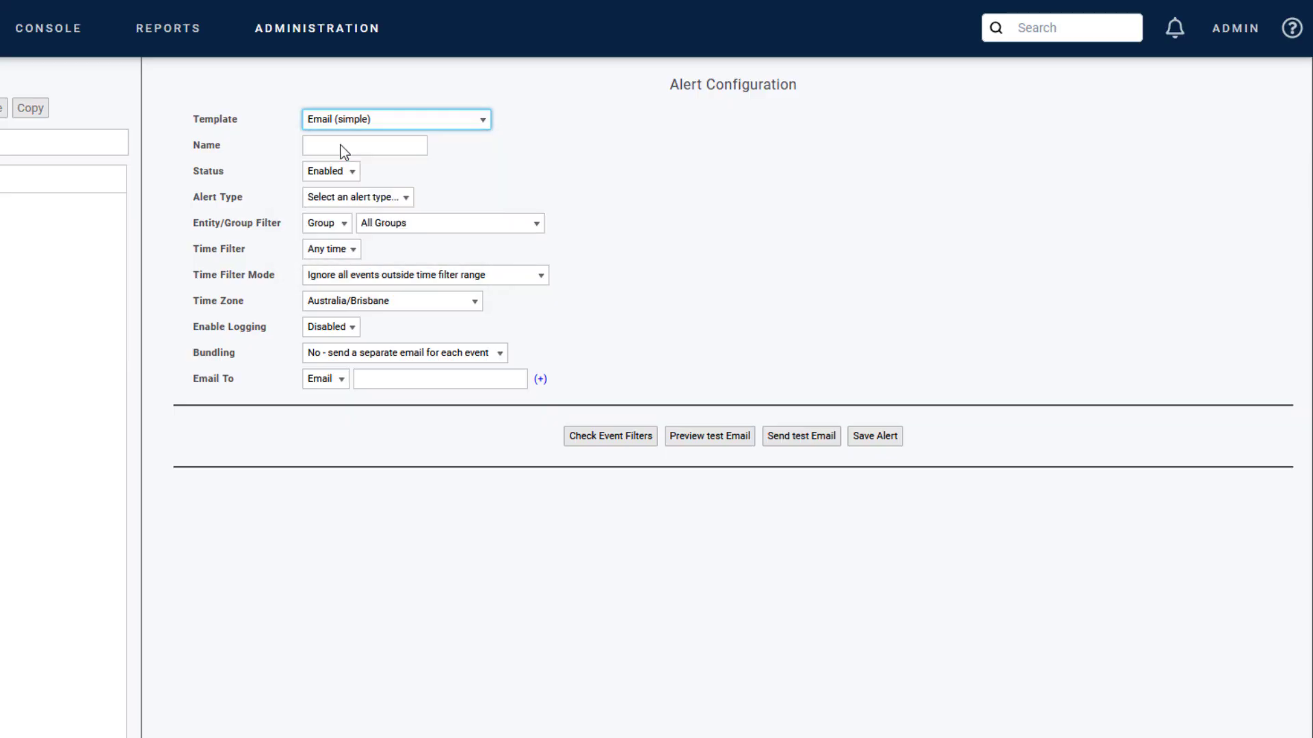
left_click(340, 144)
type("Switch Down")
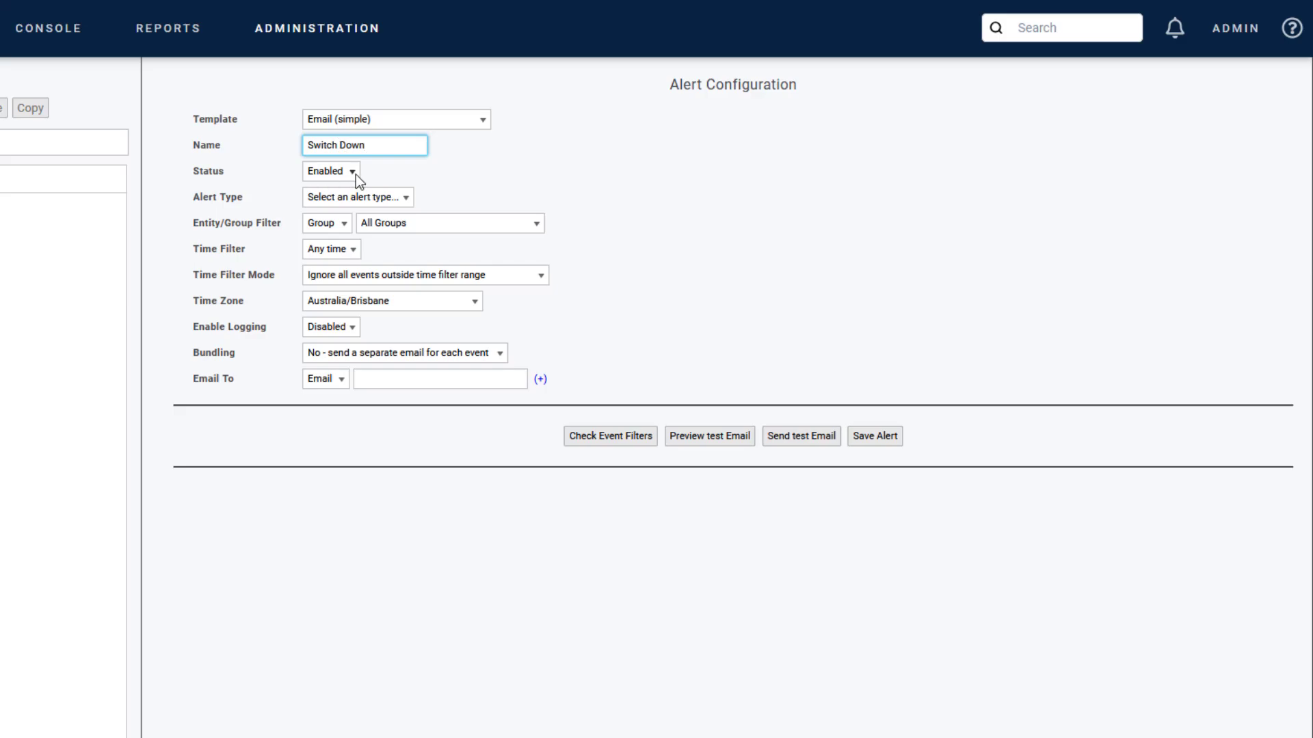
left_click(354, 174)
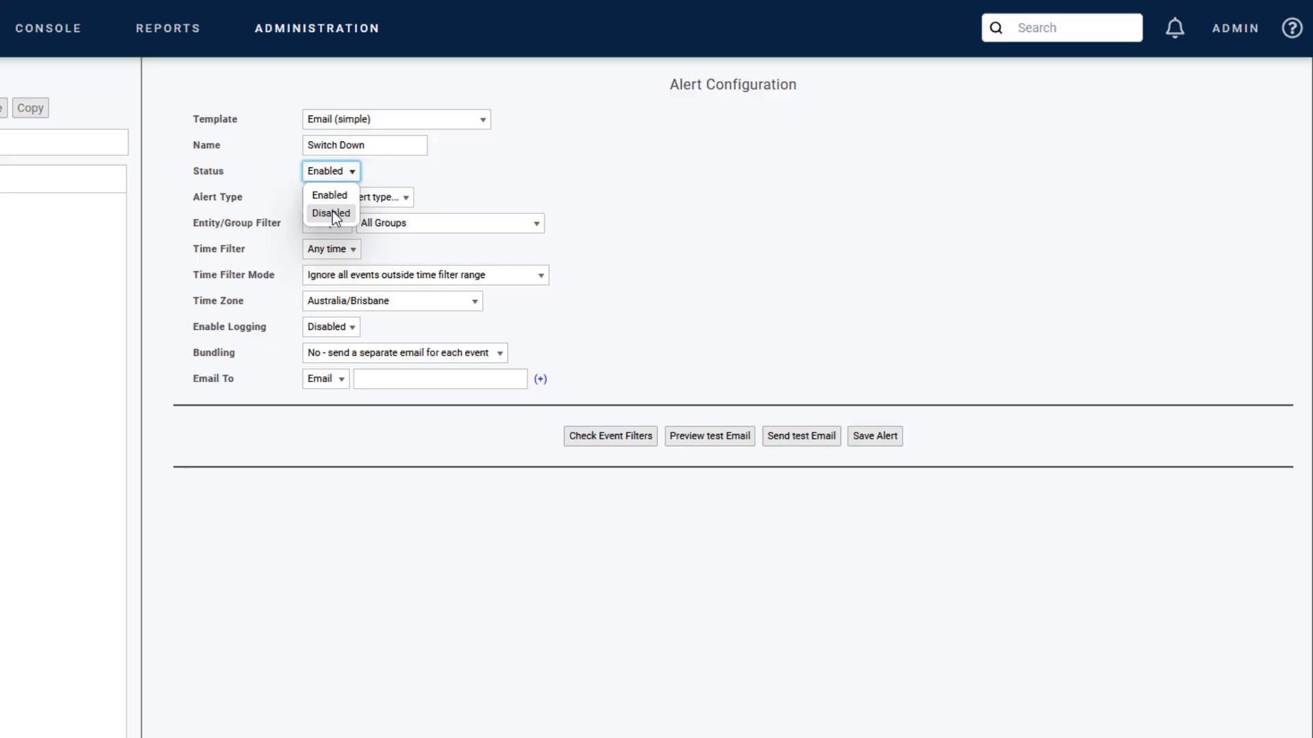
Step: Keep the Switch Down alert enabled and set its Alert Type to Event
left_click(396, 172)
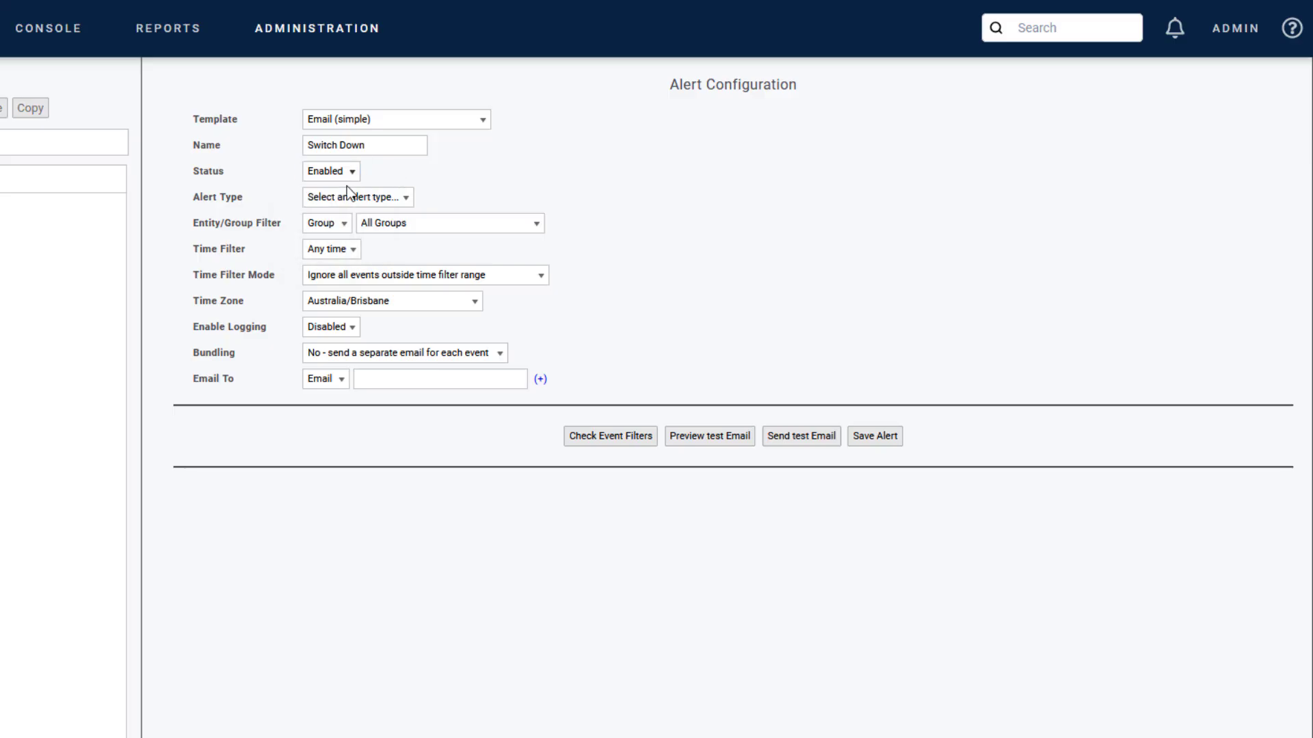
left_click(330, 199)
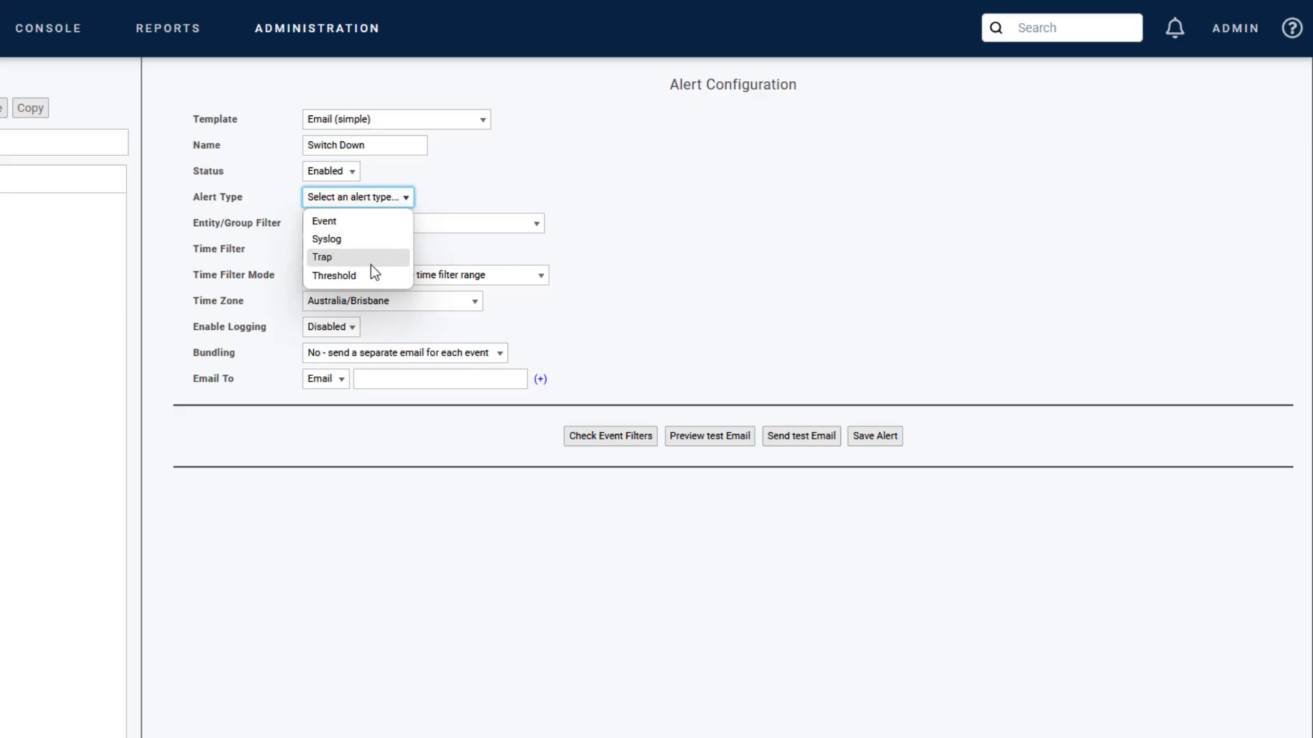
left_click(337, 223)
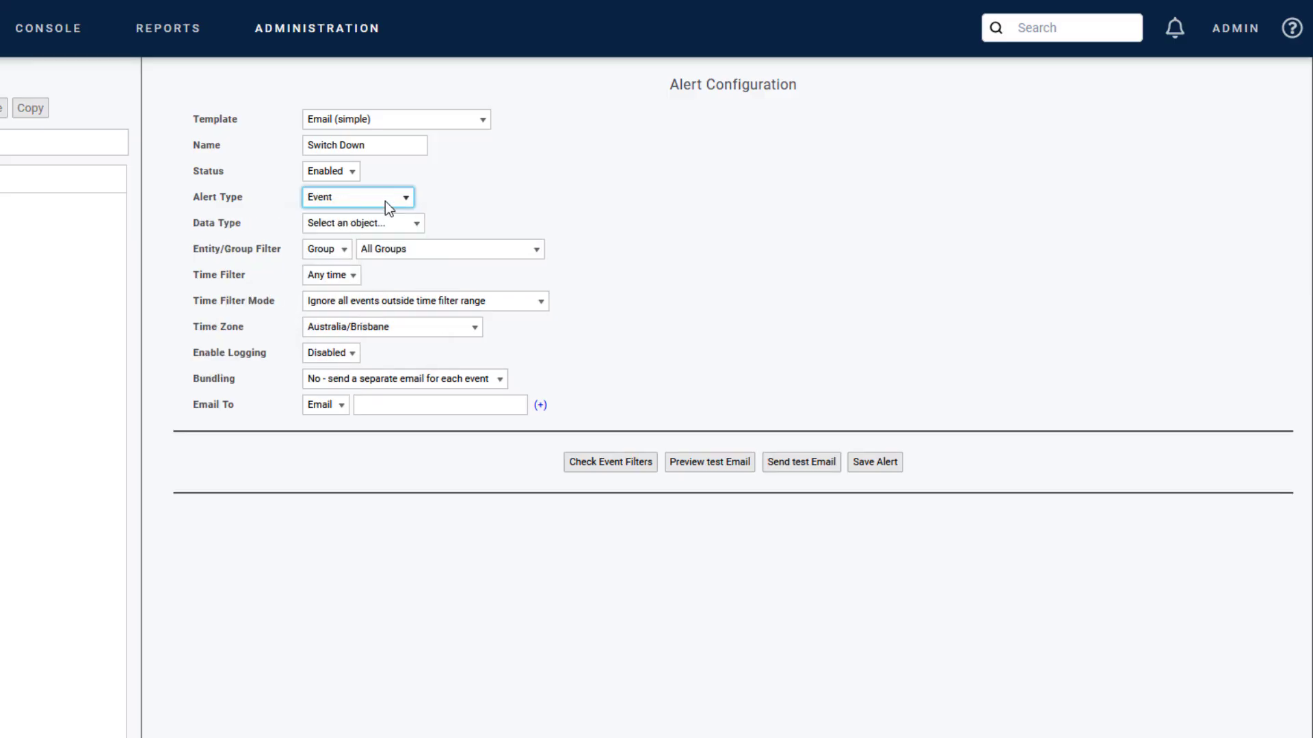
left_click(370, 226)
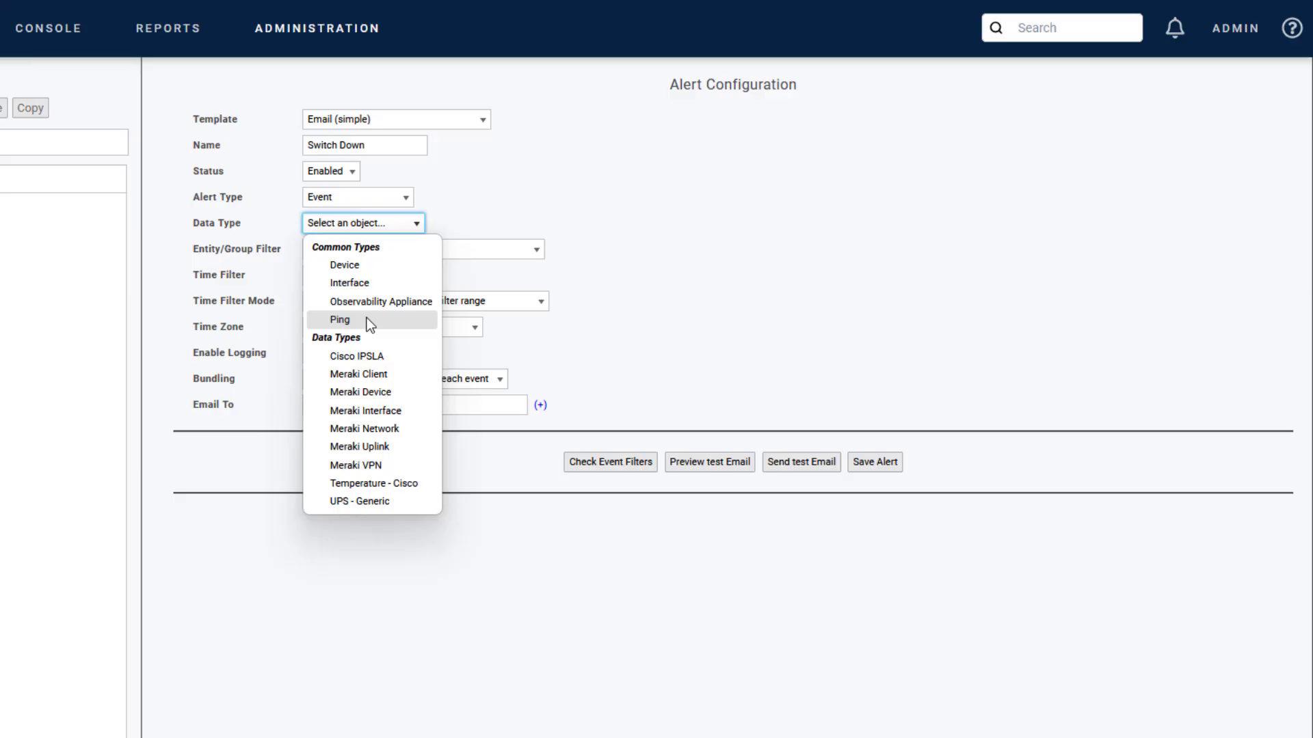
Step: Try the Device and Ping data types to compare the fields they offer
left_click(351, 265)
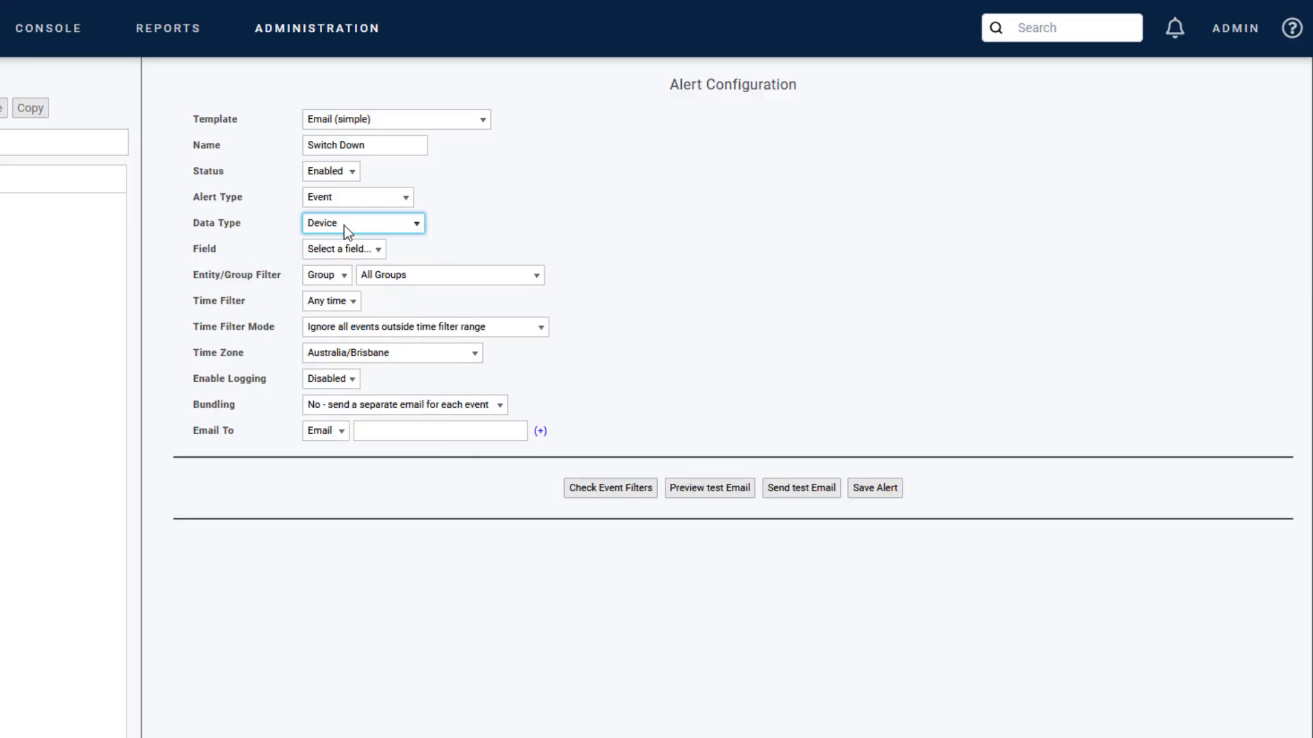
left_click(361, 252)
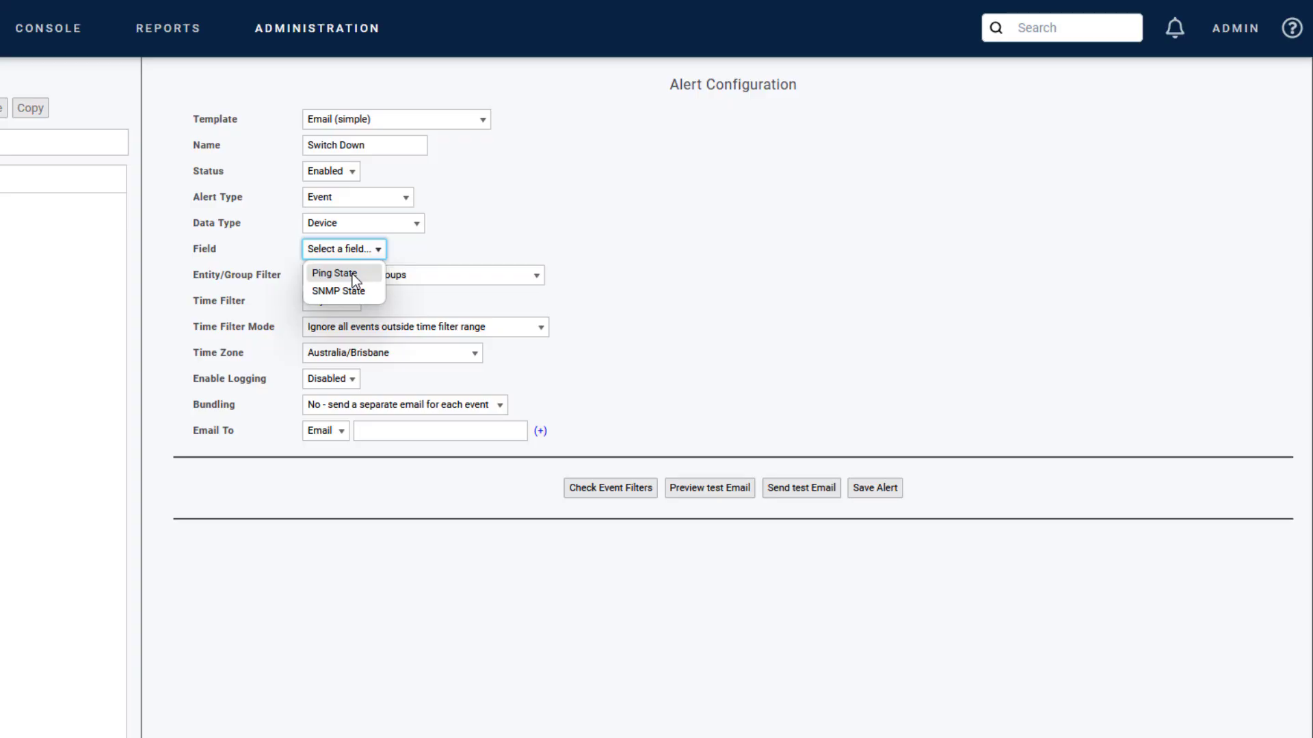
left_click(413, 223)
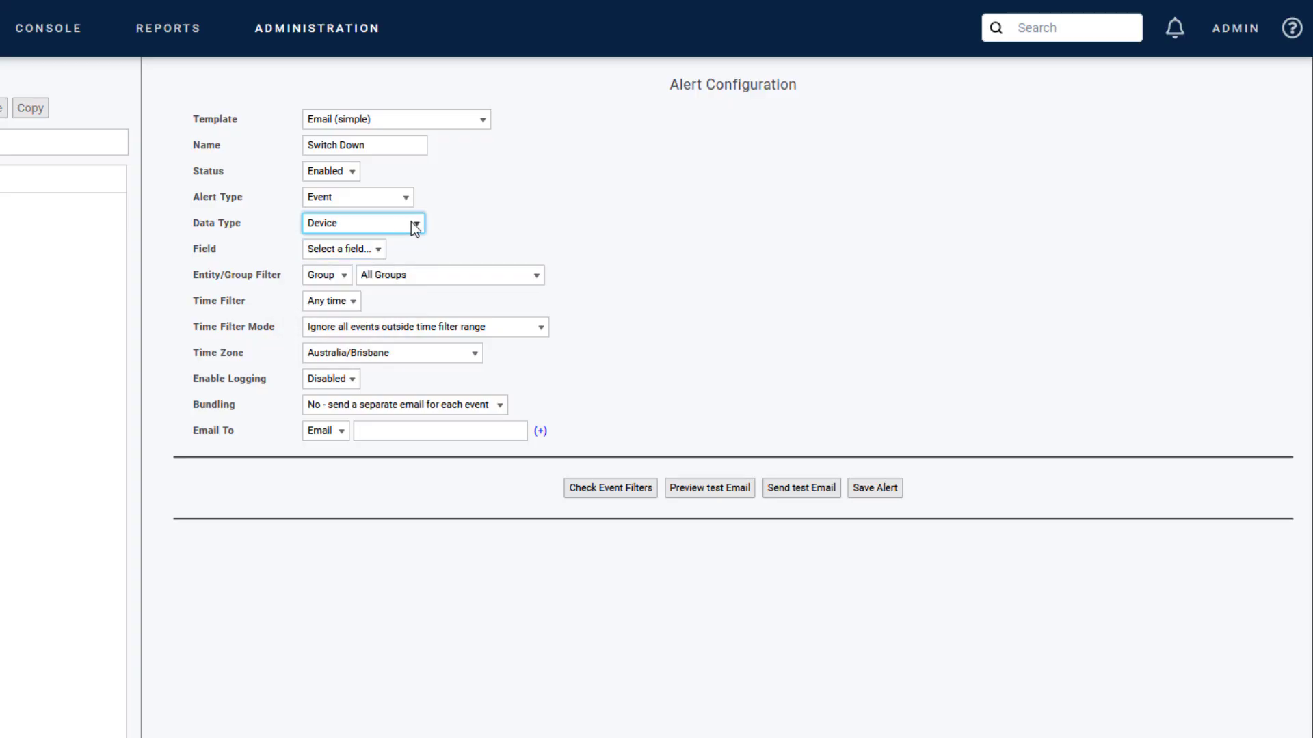
left_click(413, 223)
left_click(347, 317)
Step: Set Data Type to Device and Field to Ping State, triggering on disabled and down
left_click(400, 227)
left_click(362, 265)
left_click(367, 250)
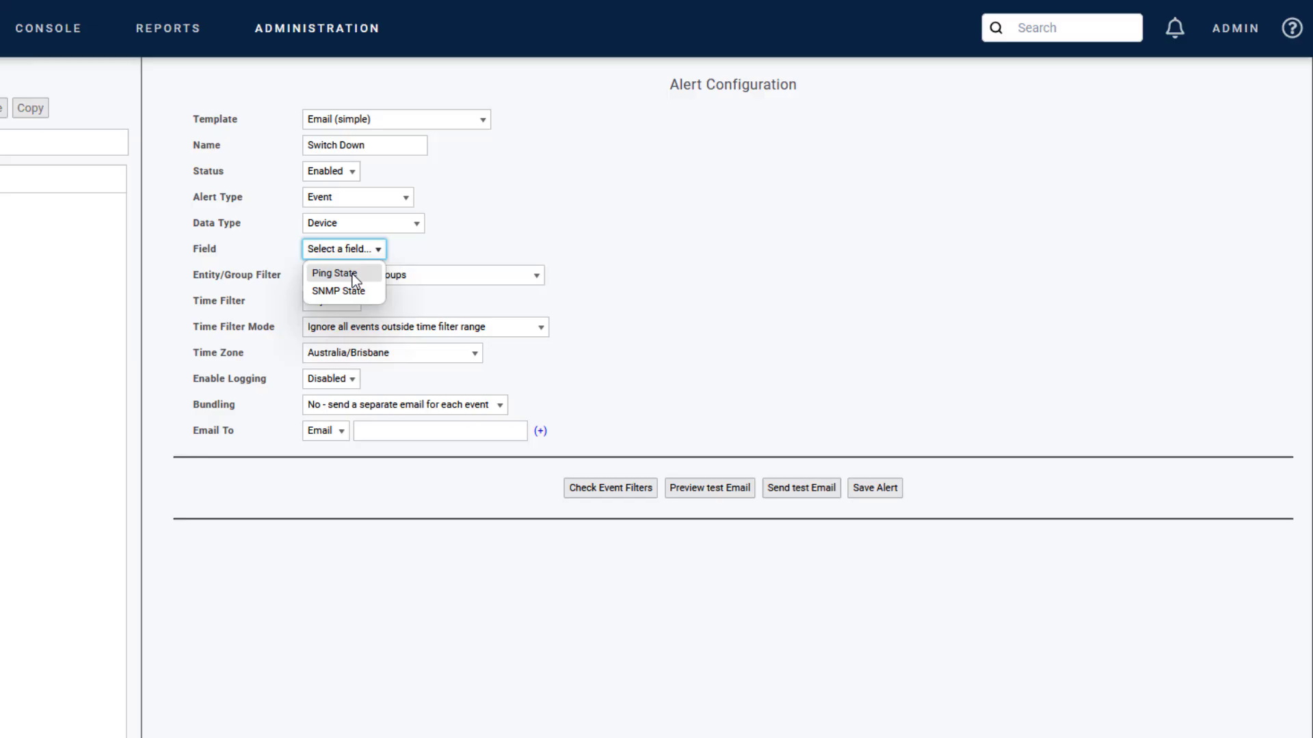
left_click(352, 276)
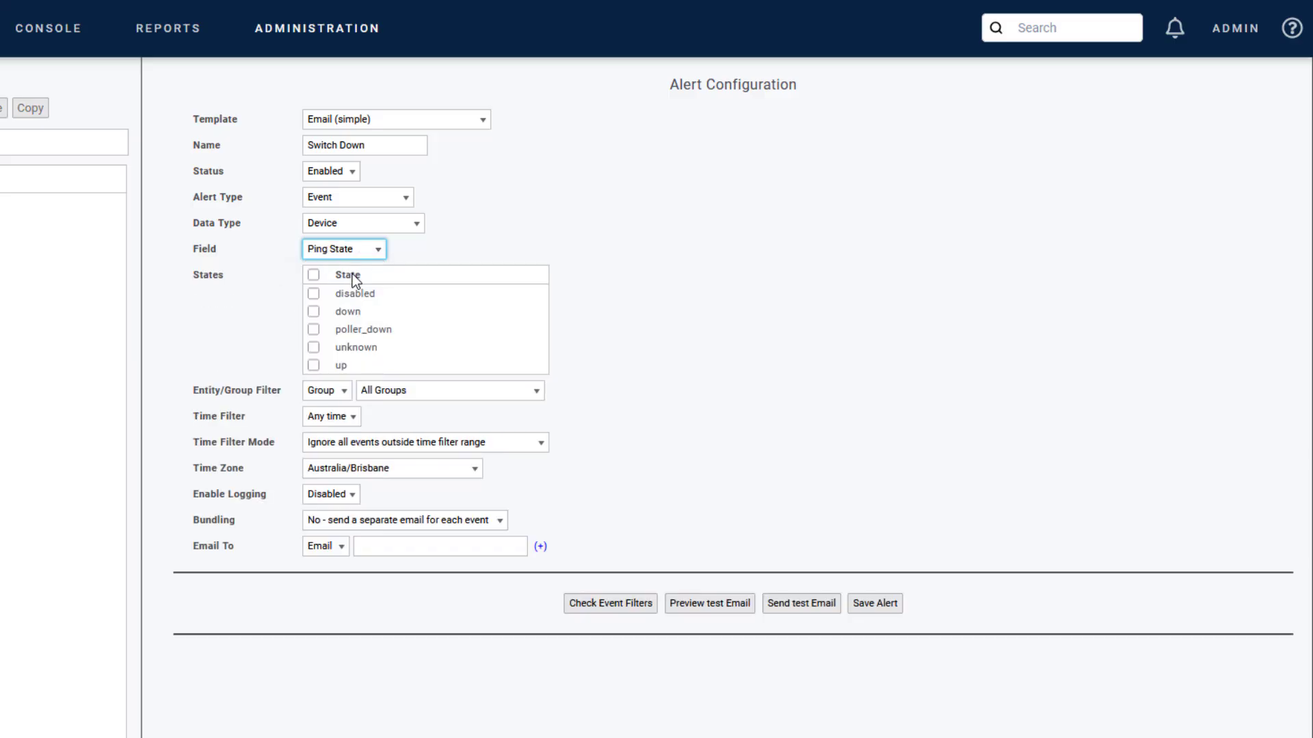
left_click(313, 294)
left_click(313, 312)
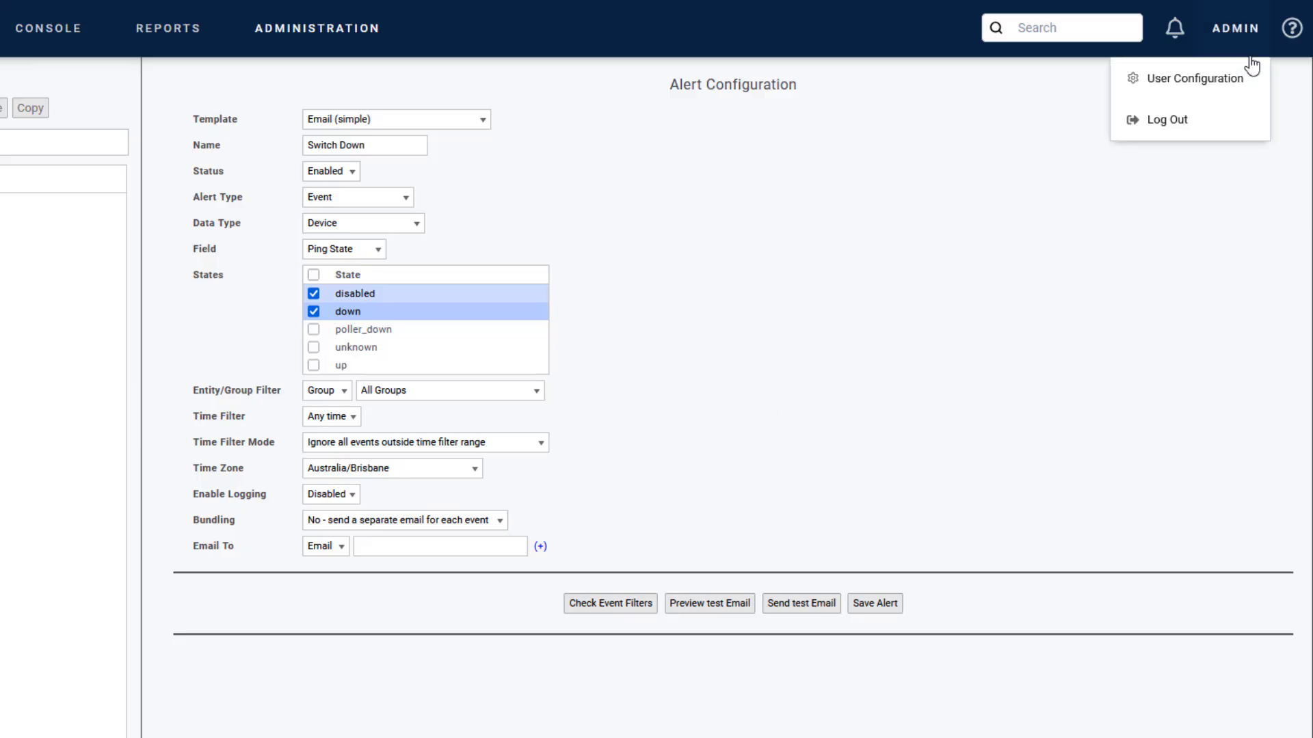
Step: Open the Statseeker documentation at the API v2.1 Endpoint Reference
mouse_move(1292, 34)
left_click(1258, 88)
scroll(942, 294, "down", 9)
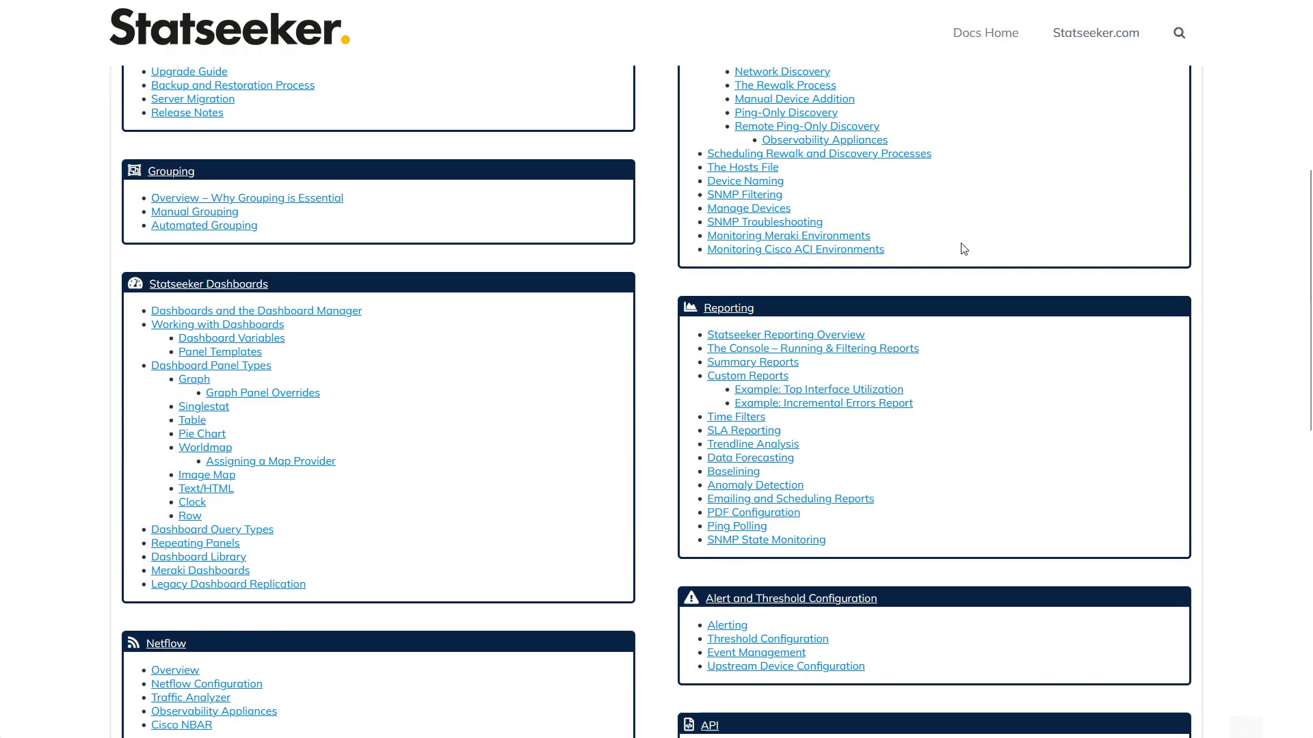
scroll(942, 294, "down", 3)
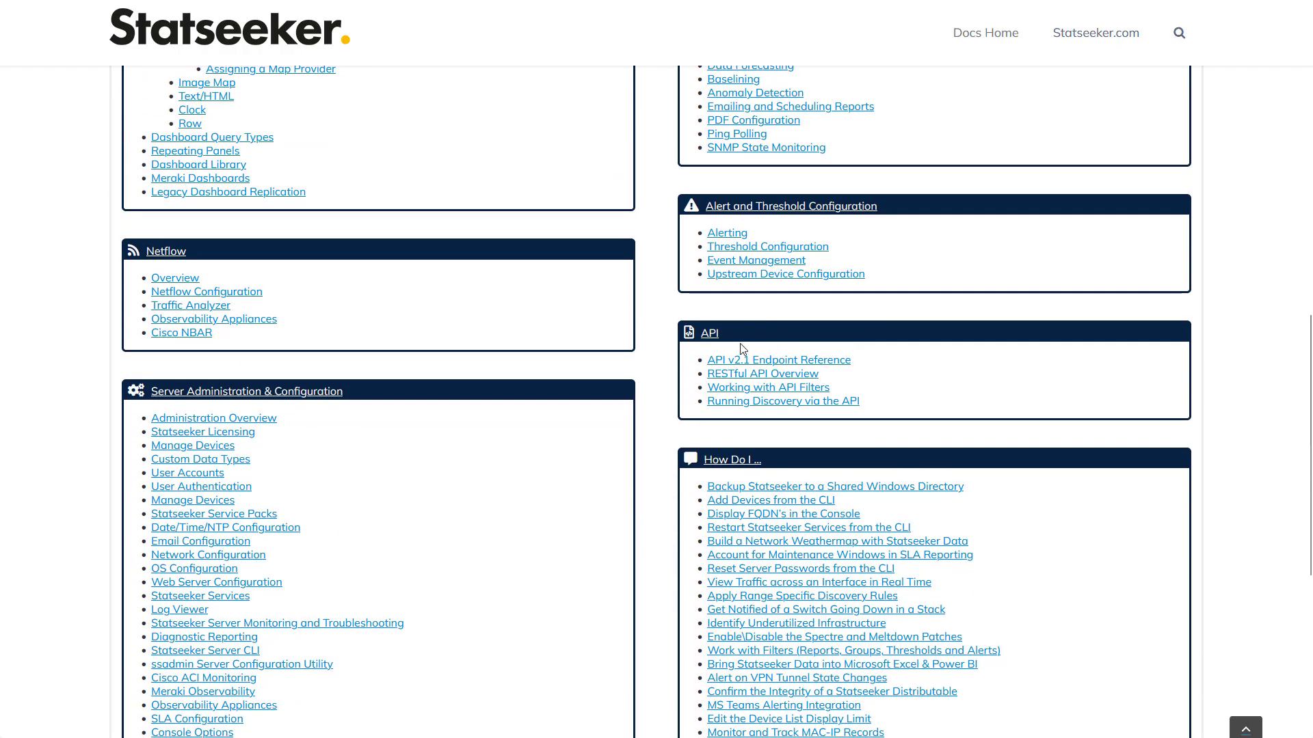
left_click(812, 362)
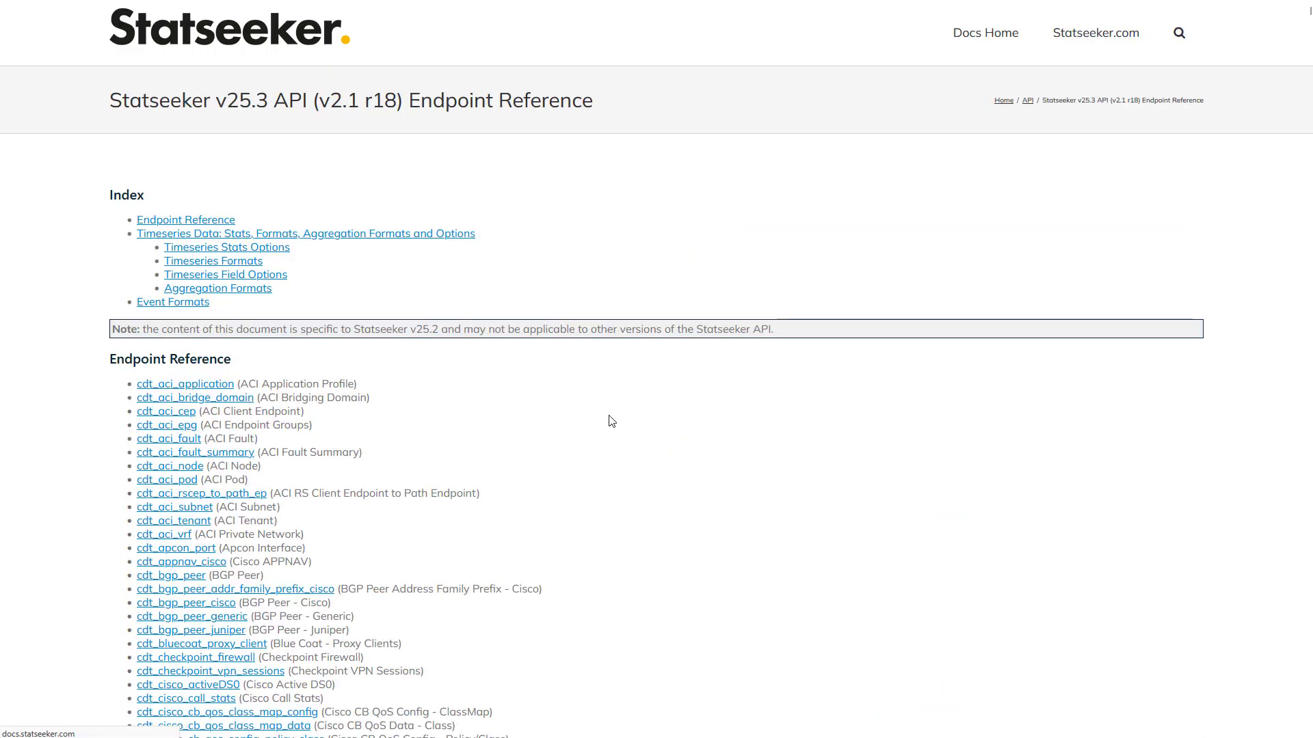
scroll(607, 418, "down", 3)
scroll(237, 327, "down", 1)
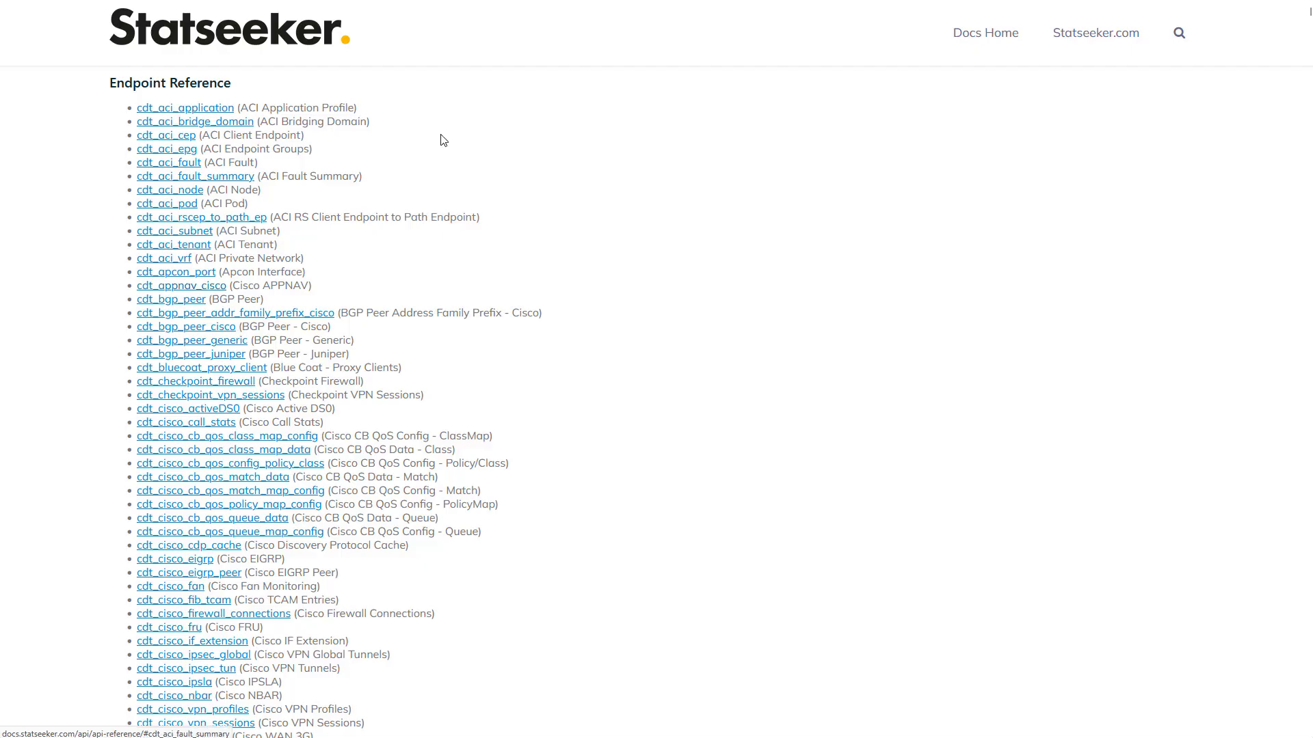
left_click_drag(244, 107, 355, 107)
left_click(502, 157)
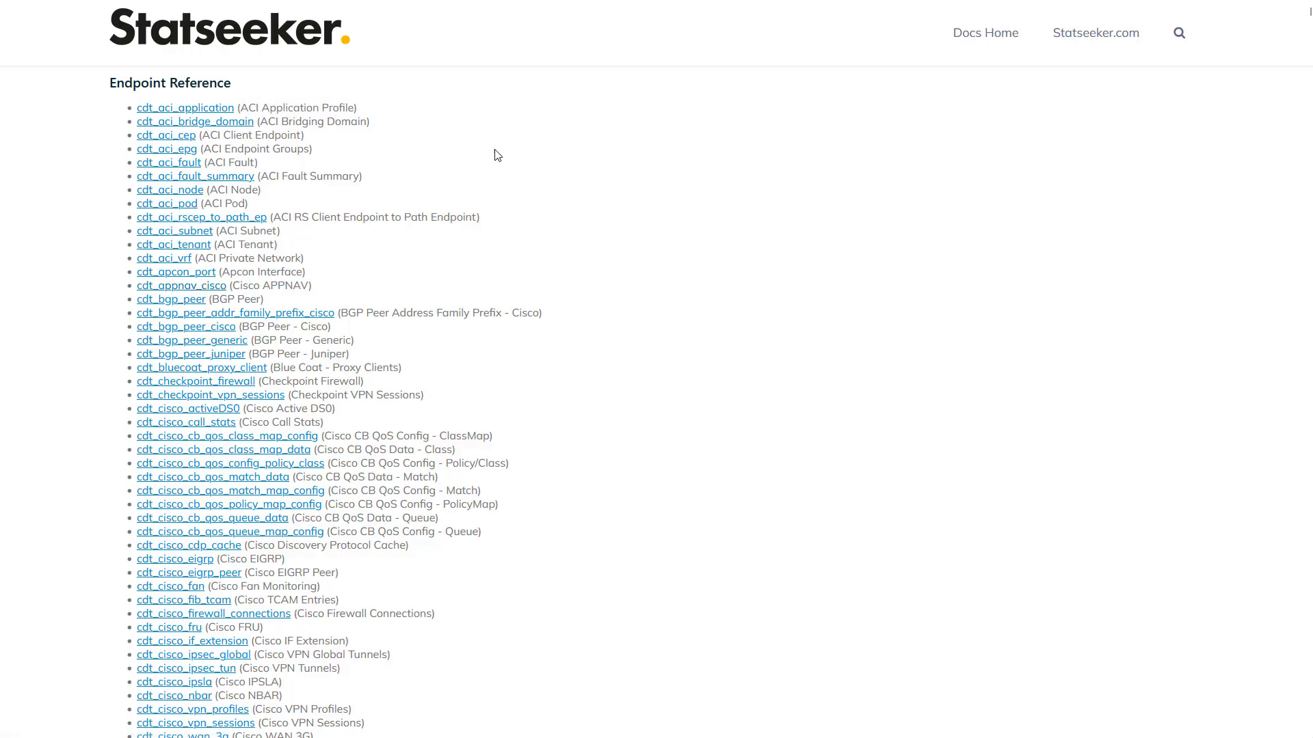
Step: Search for 'device', open cdt_device, and review the five ping_state values
key("ctrl+f")
type("device")
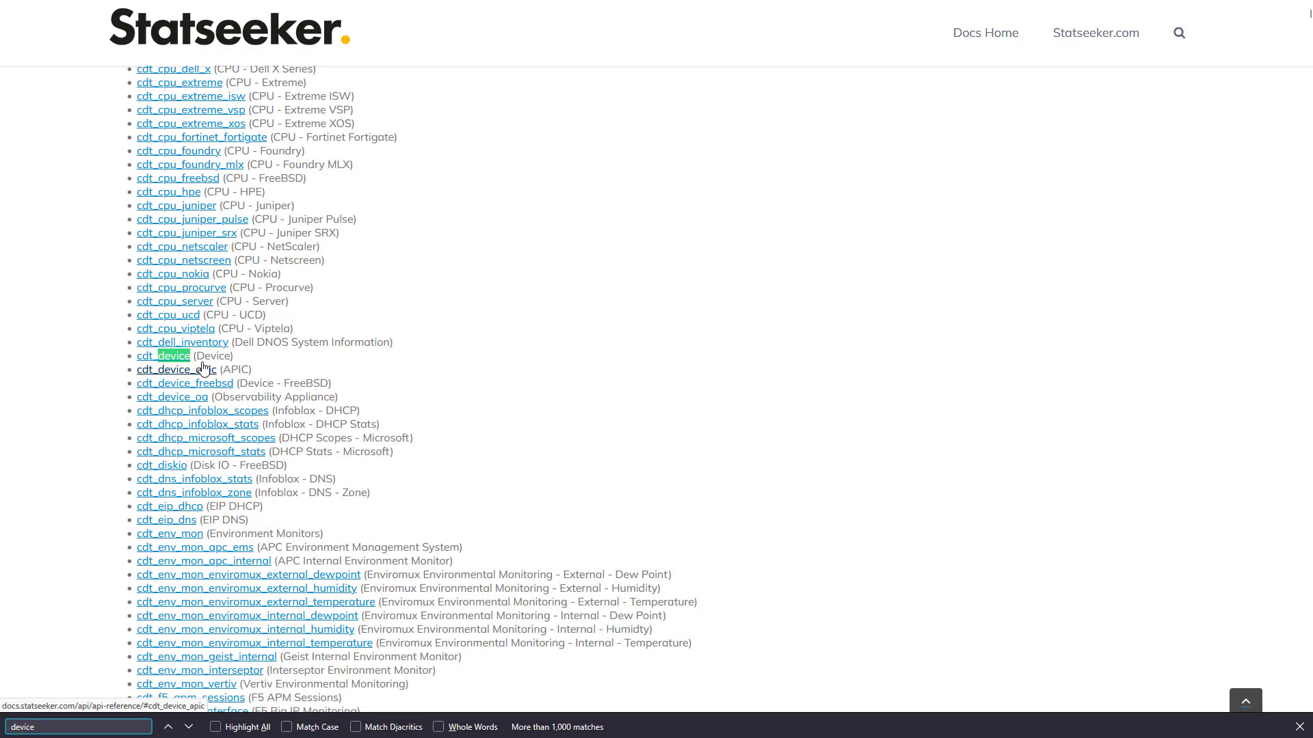
left_click(155, 357)
scroll(482, 224, "down", 6)
scroll(487, 227, "down", 8)
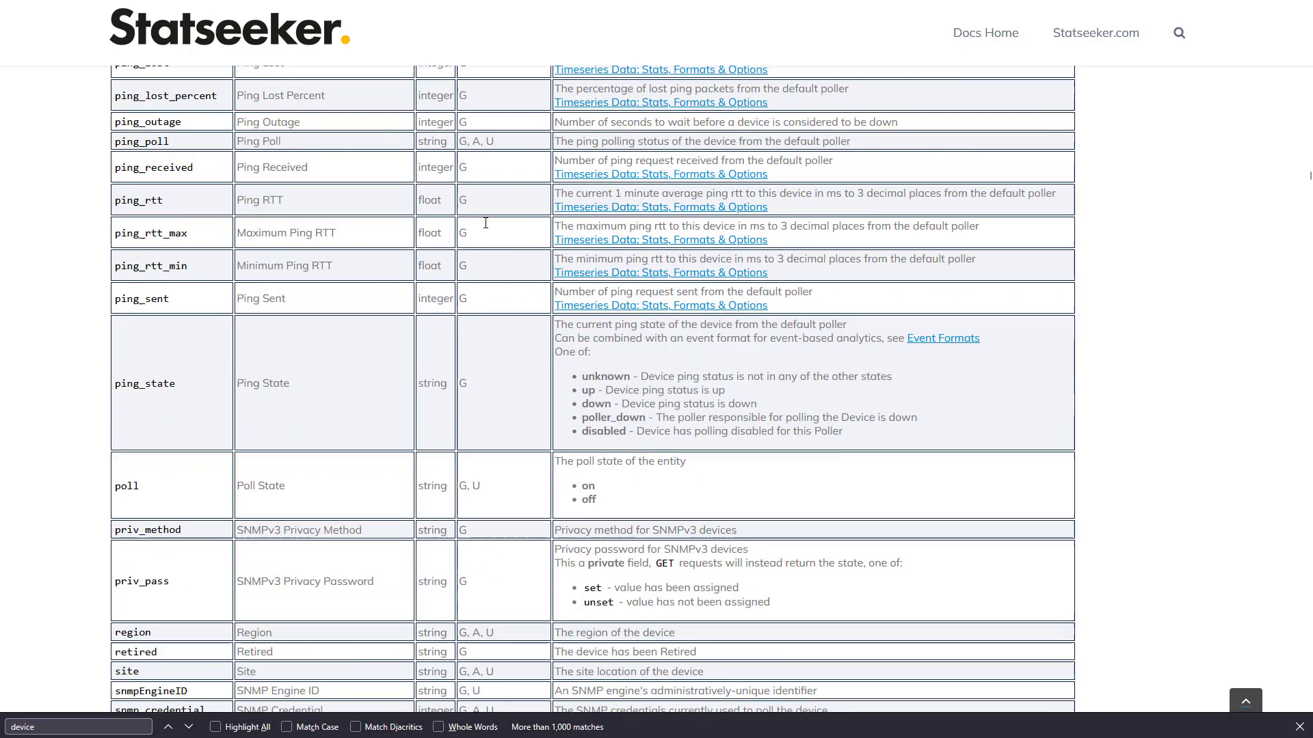
left_click_drag(577, 360, 844, 415)
left_click(993, 371)
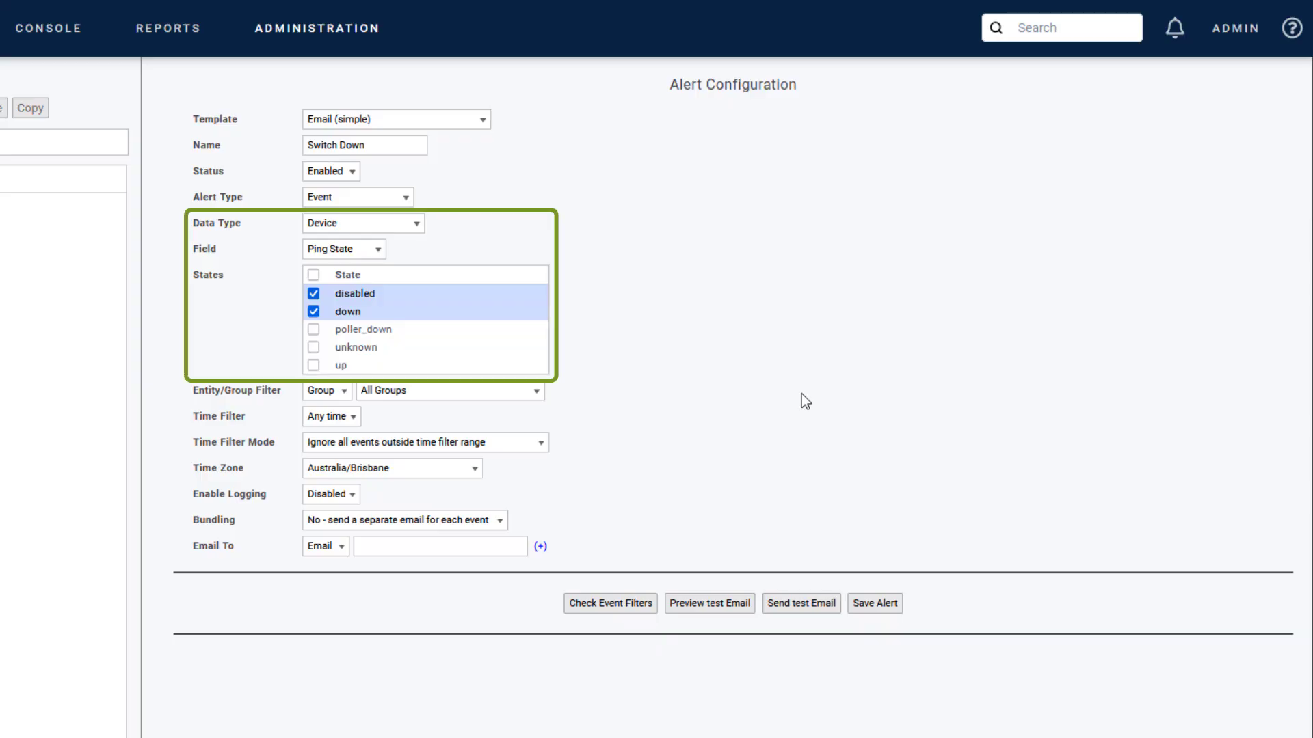
Step: Limit the alert to the Switches group and set its Time Filter to Custom
left_click(326, 392)
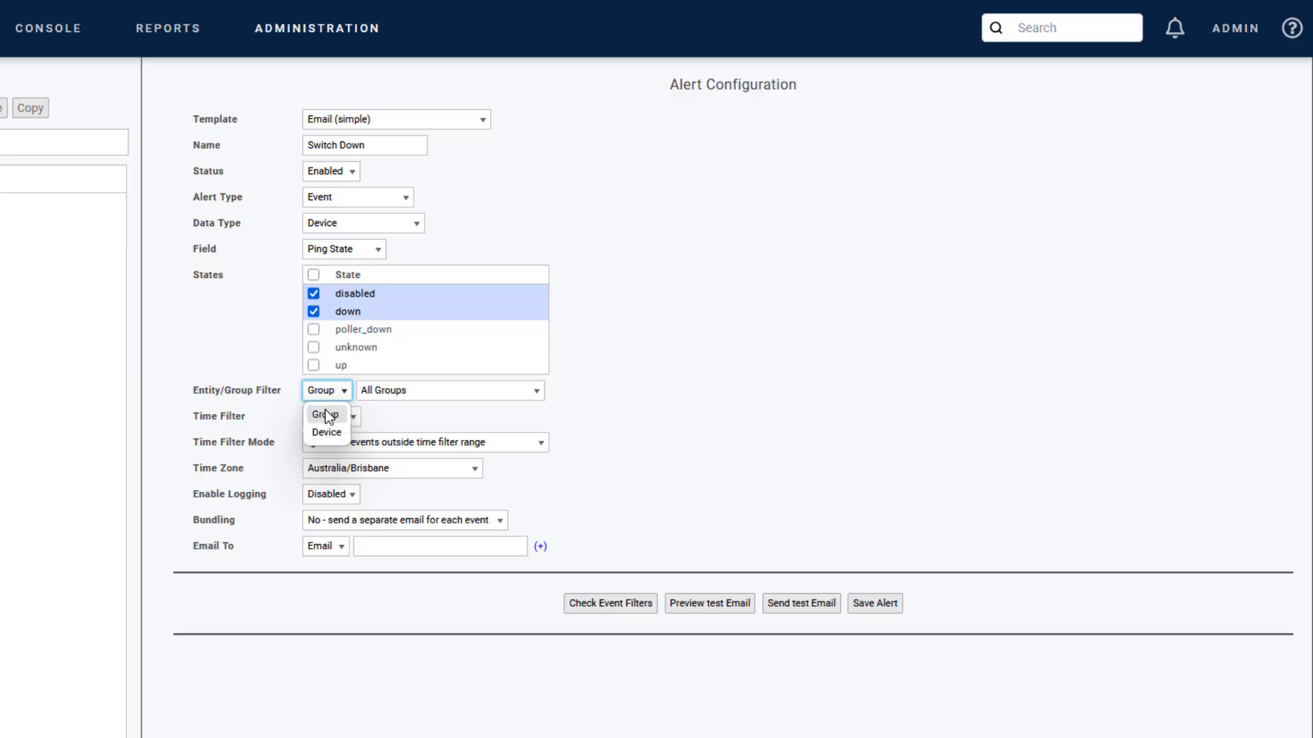
left_click(422, 391)
type("sw")
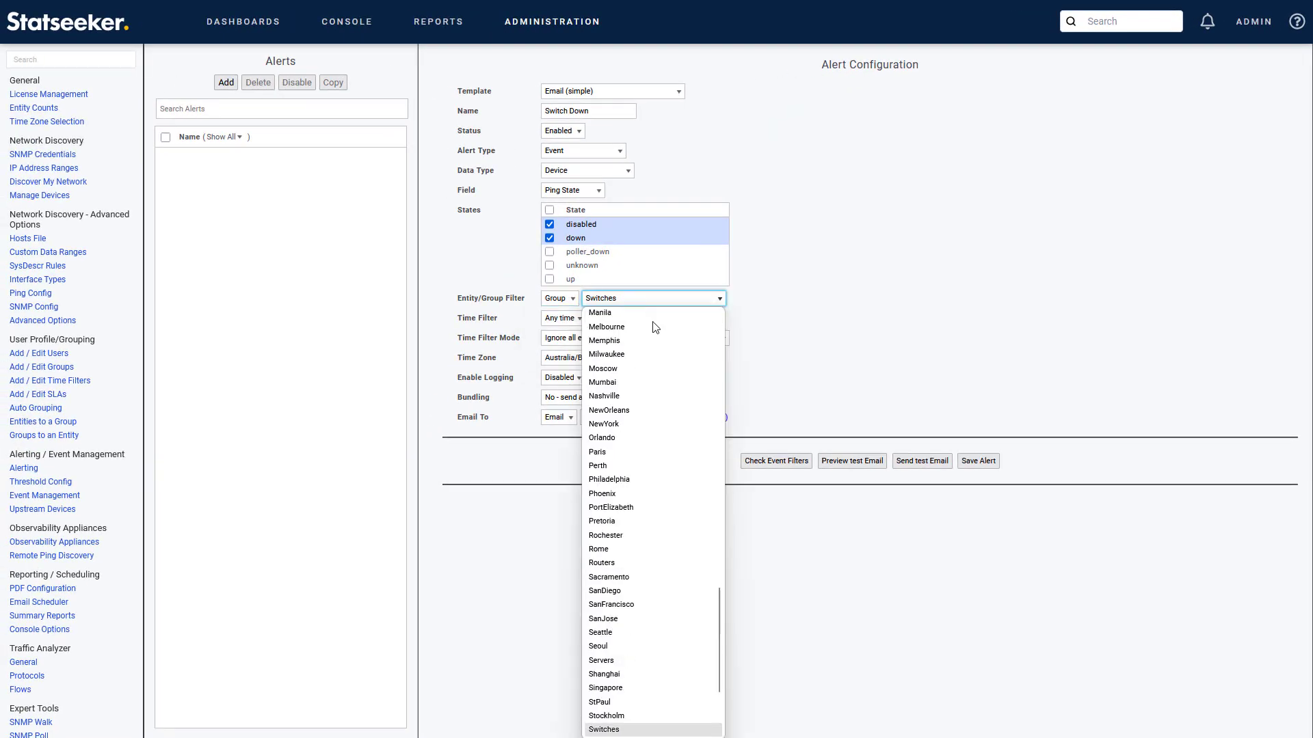
key("Return")
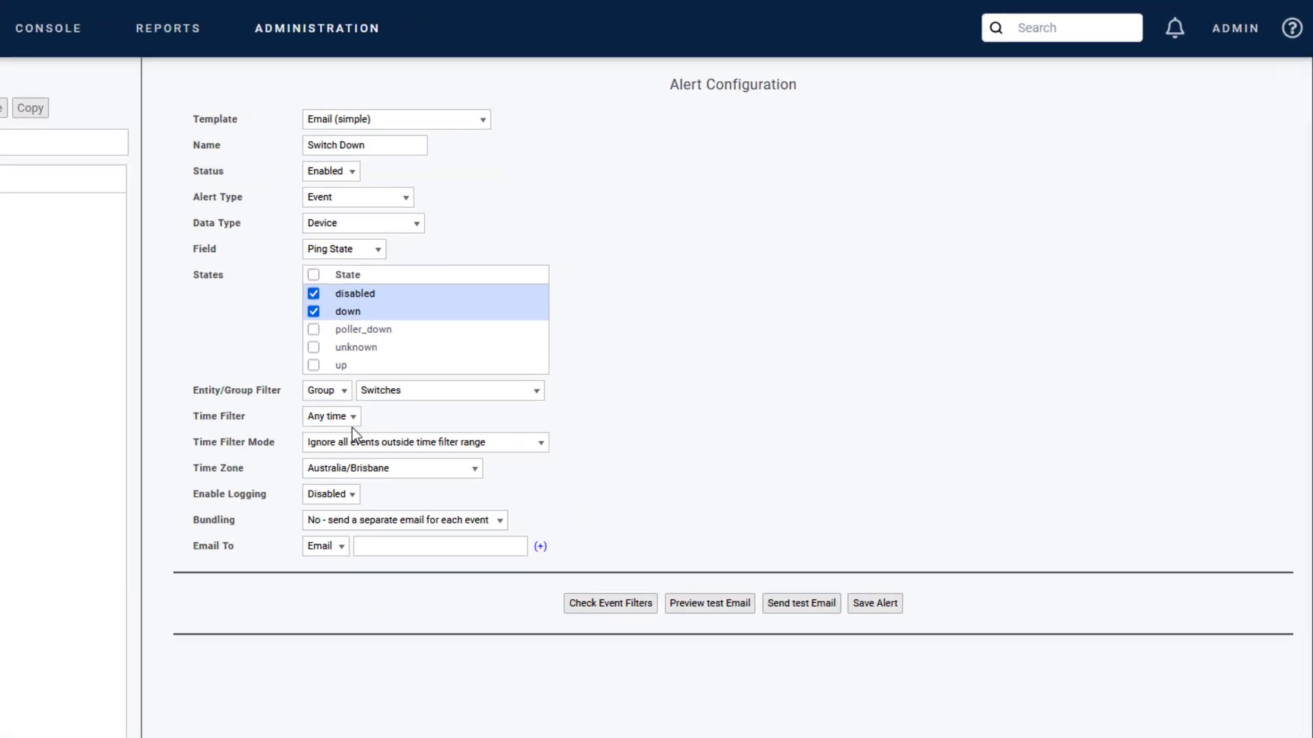
left_click(351, 415)
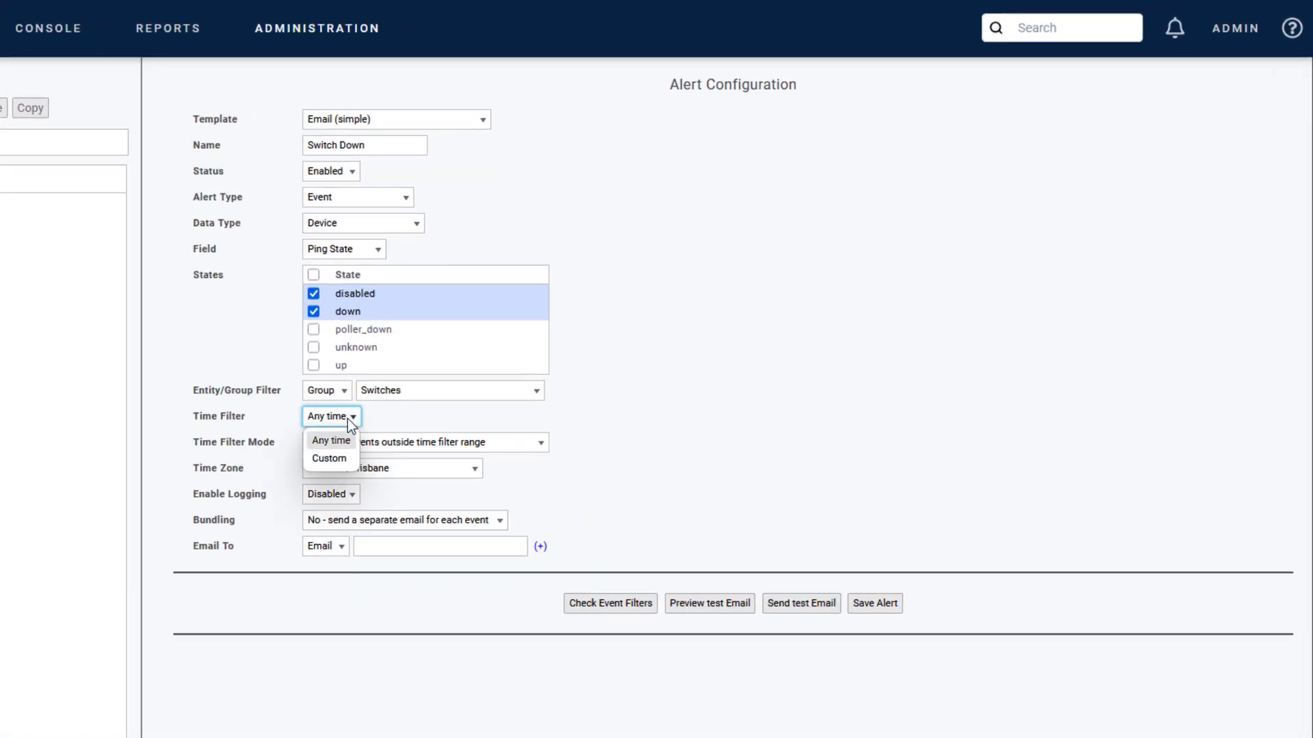
left_click(329, 458)
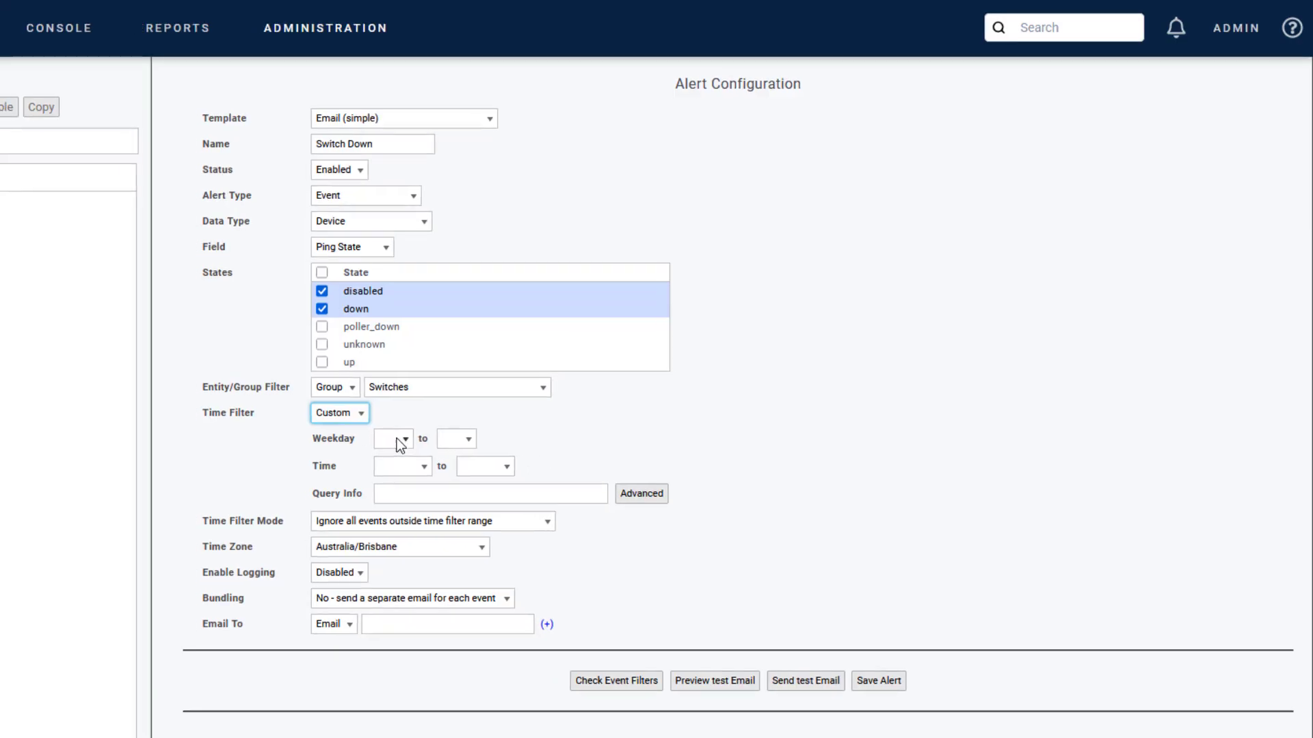
Step: Set the custom time window to Mon through Fri, 6:30am to 6:00pm
left_click(397, 443)
left_click(388, 502)
left_click(454, 443)
left_click(650, 439)
left_click(618, 359)
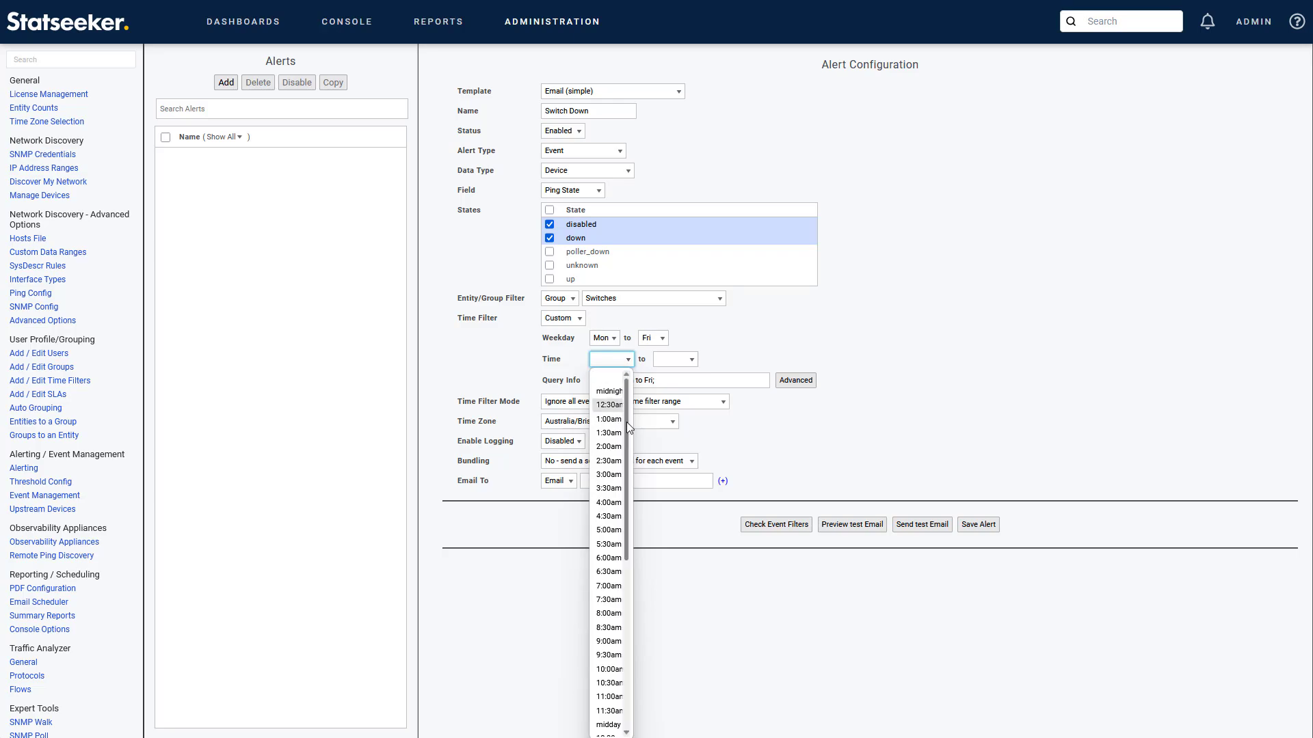
key("Escape")
left_click(675, 359)
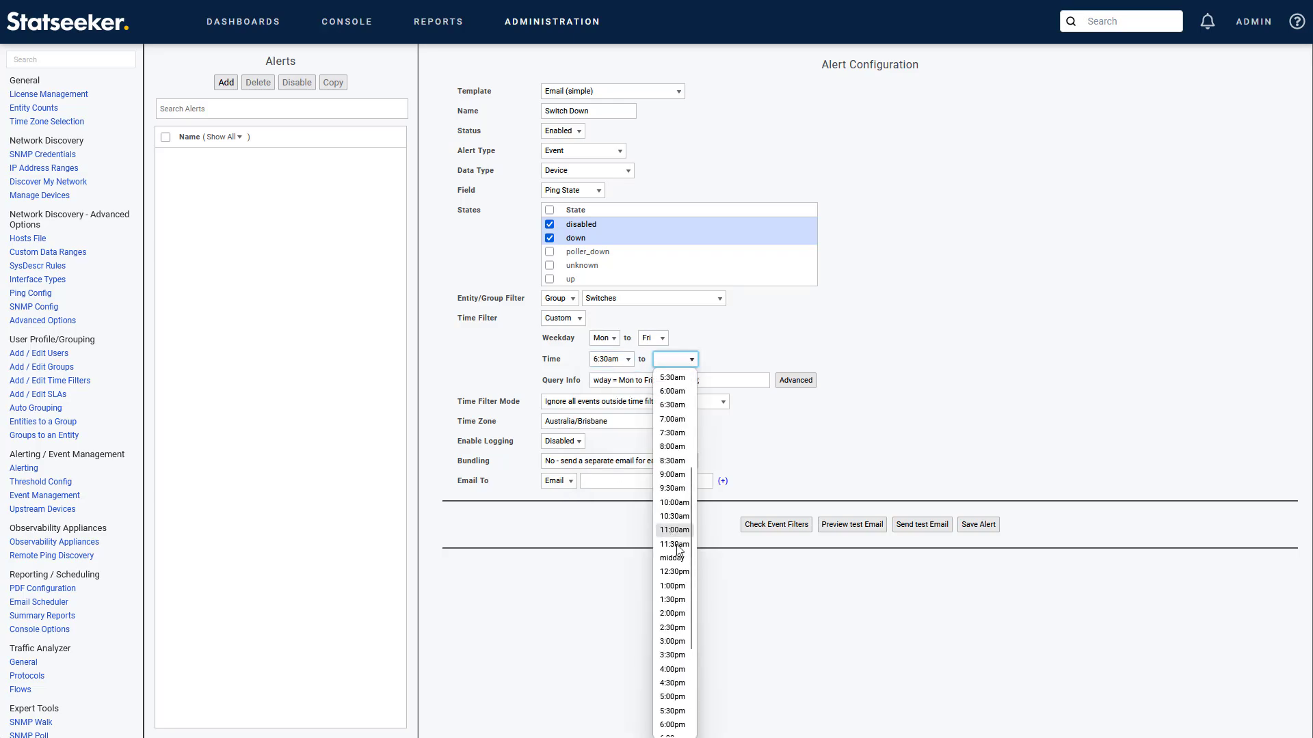
left_click(674, 726)
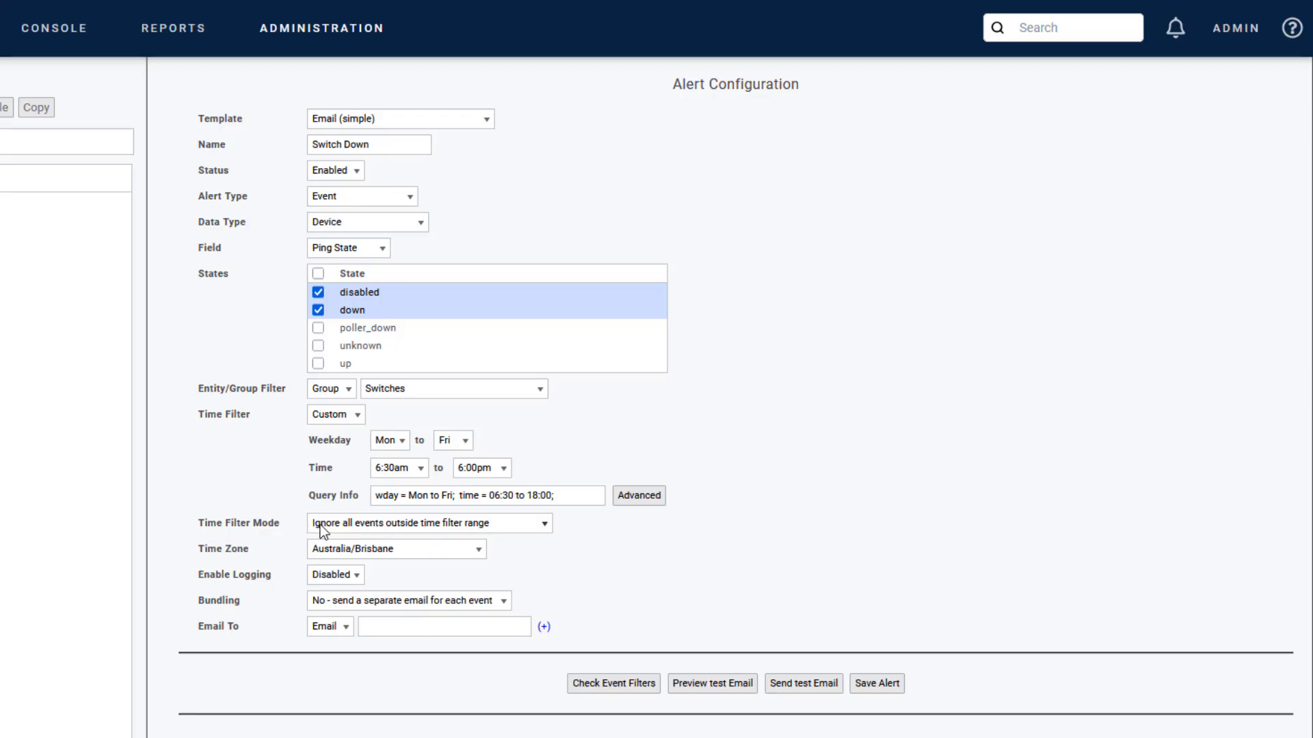
Step: Set Time Filter Mode to alert if down at range start, keeping logging disabled
left_click(456, 526)
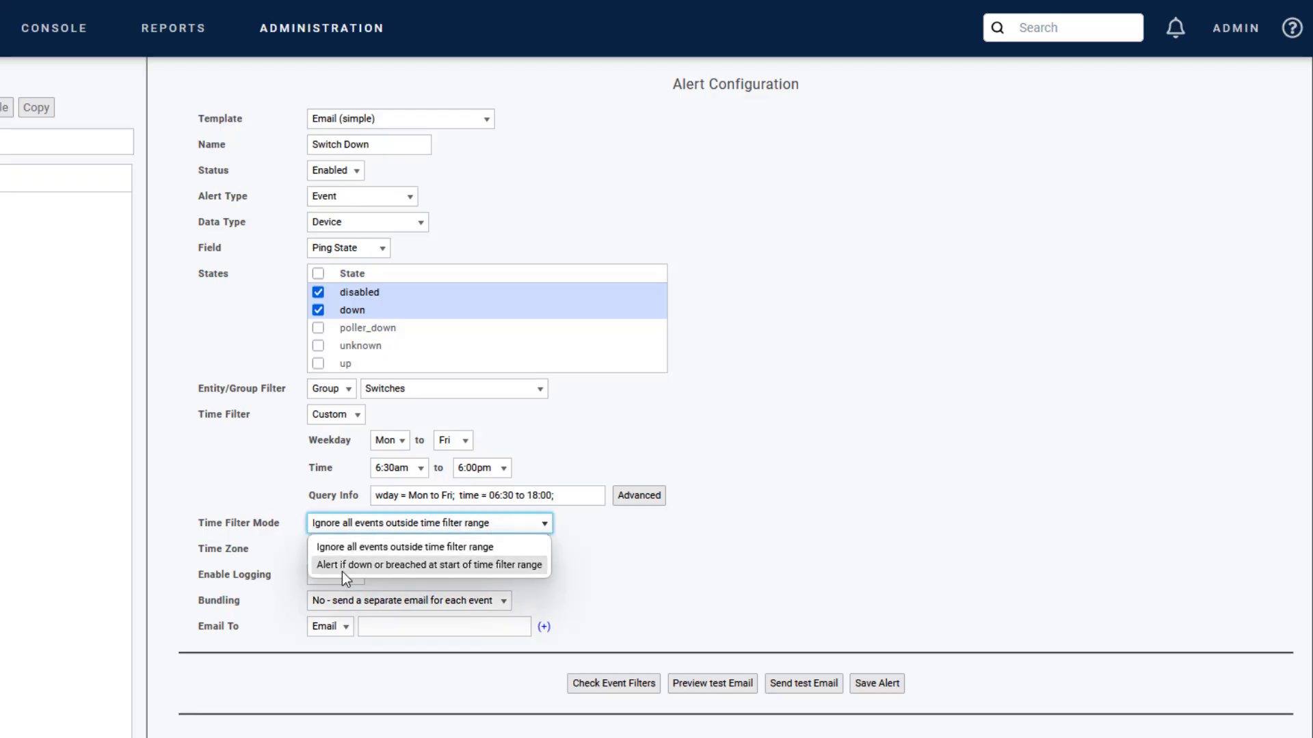
left_click(537, 567)
left_click(536, 562)
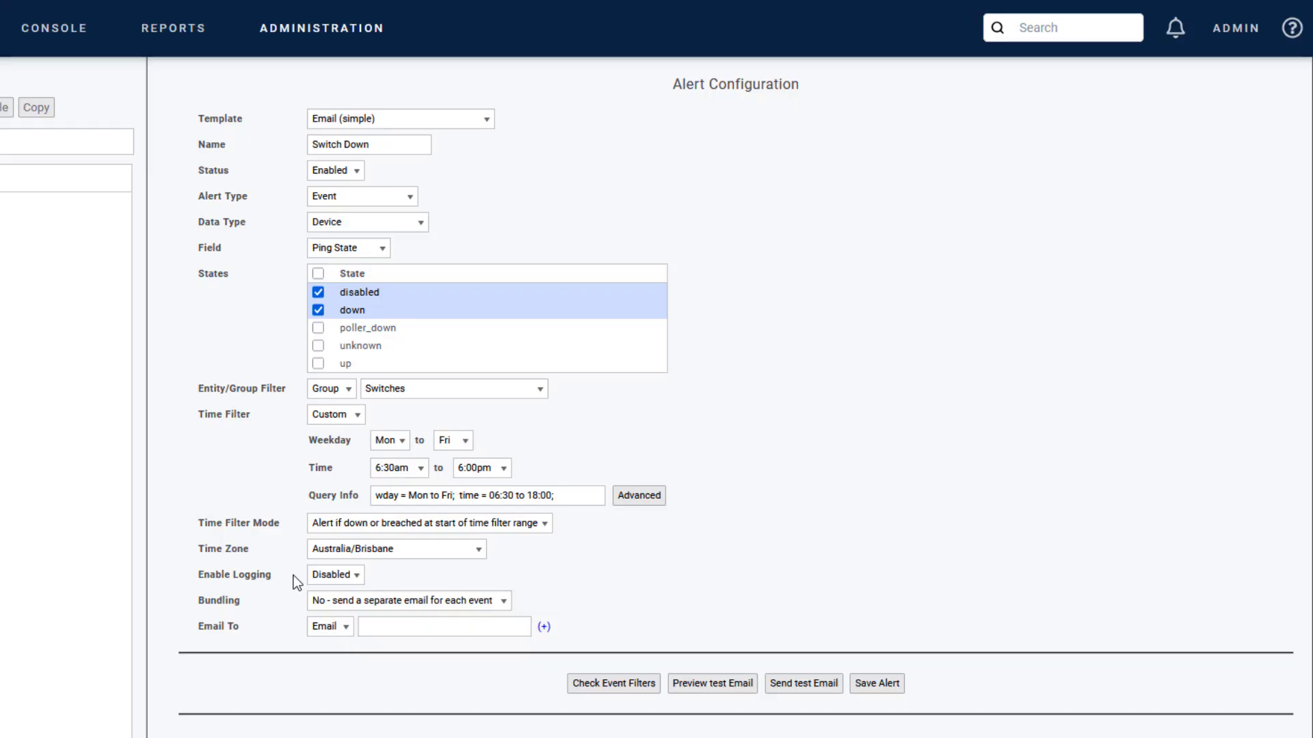
left_click(329, 575)
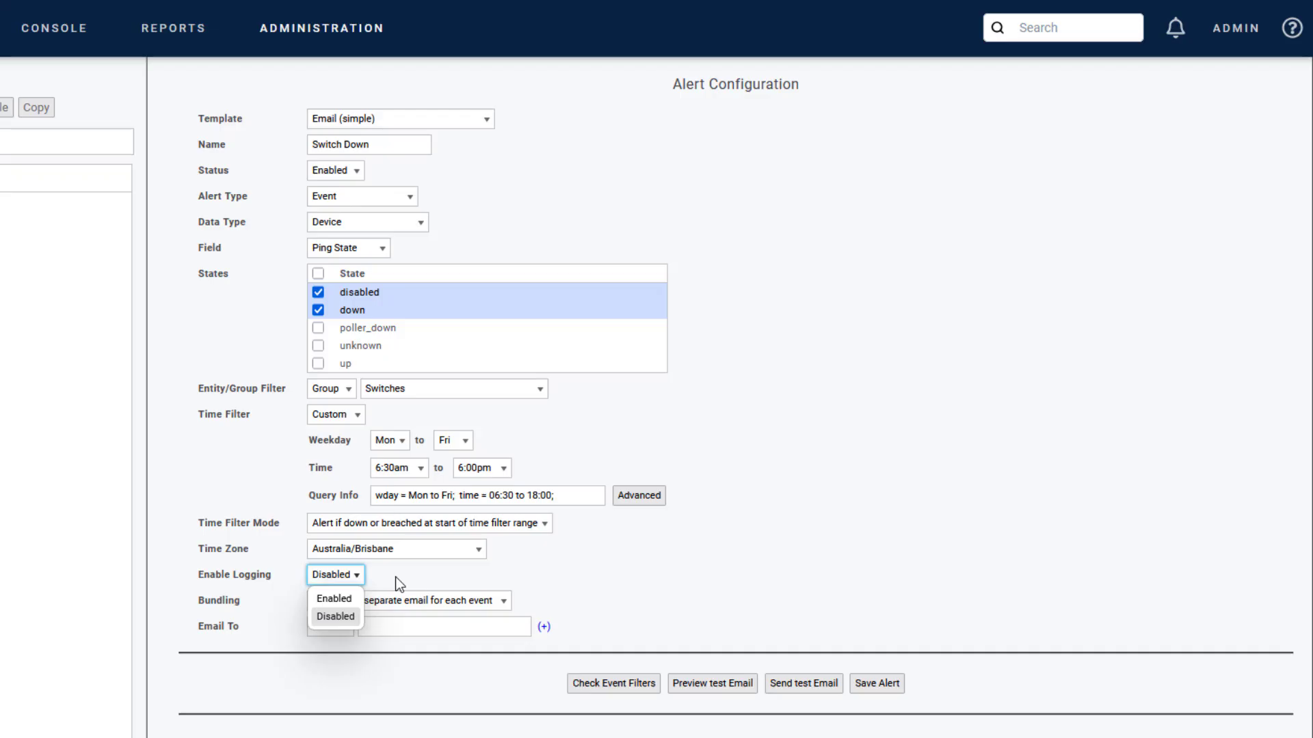
left_click(397, 577)
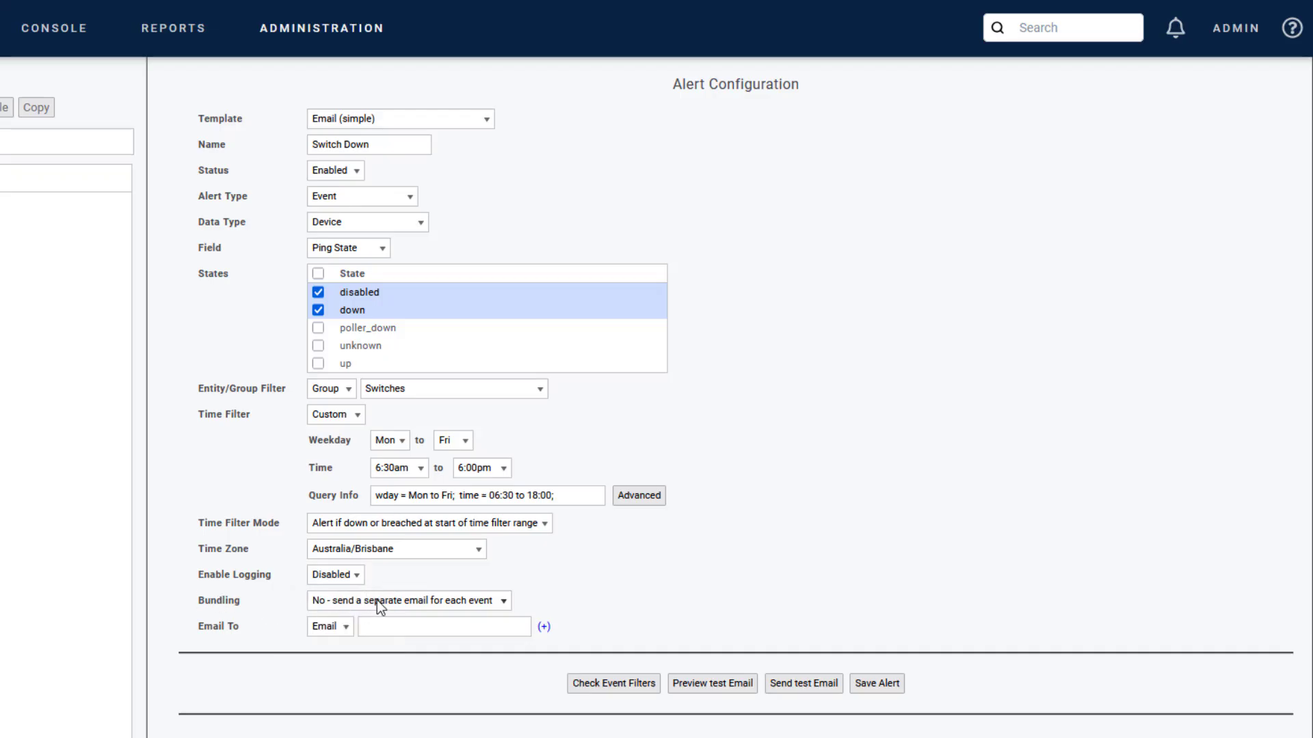
Step: Try bundling events into one email, then revert to a separate email per event
left_click(504, 601)
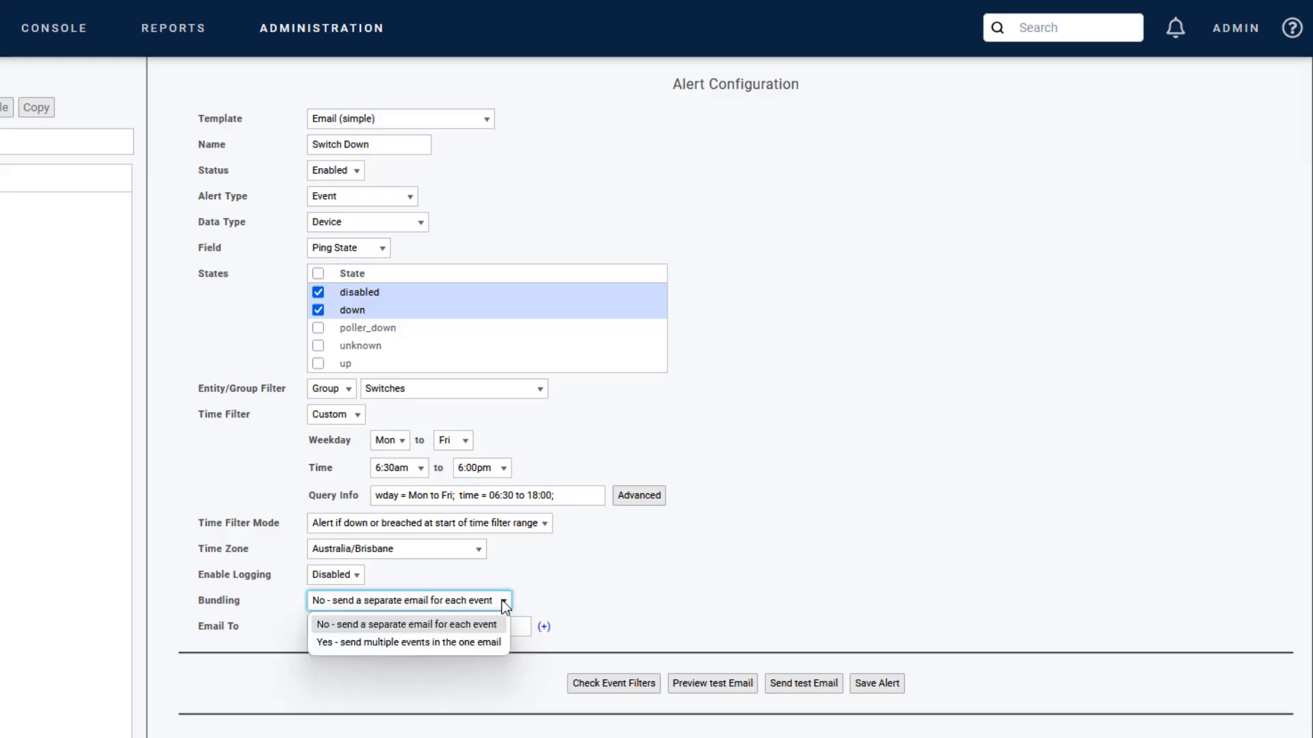
left_click(440, 642)
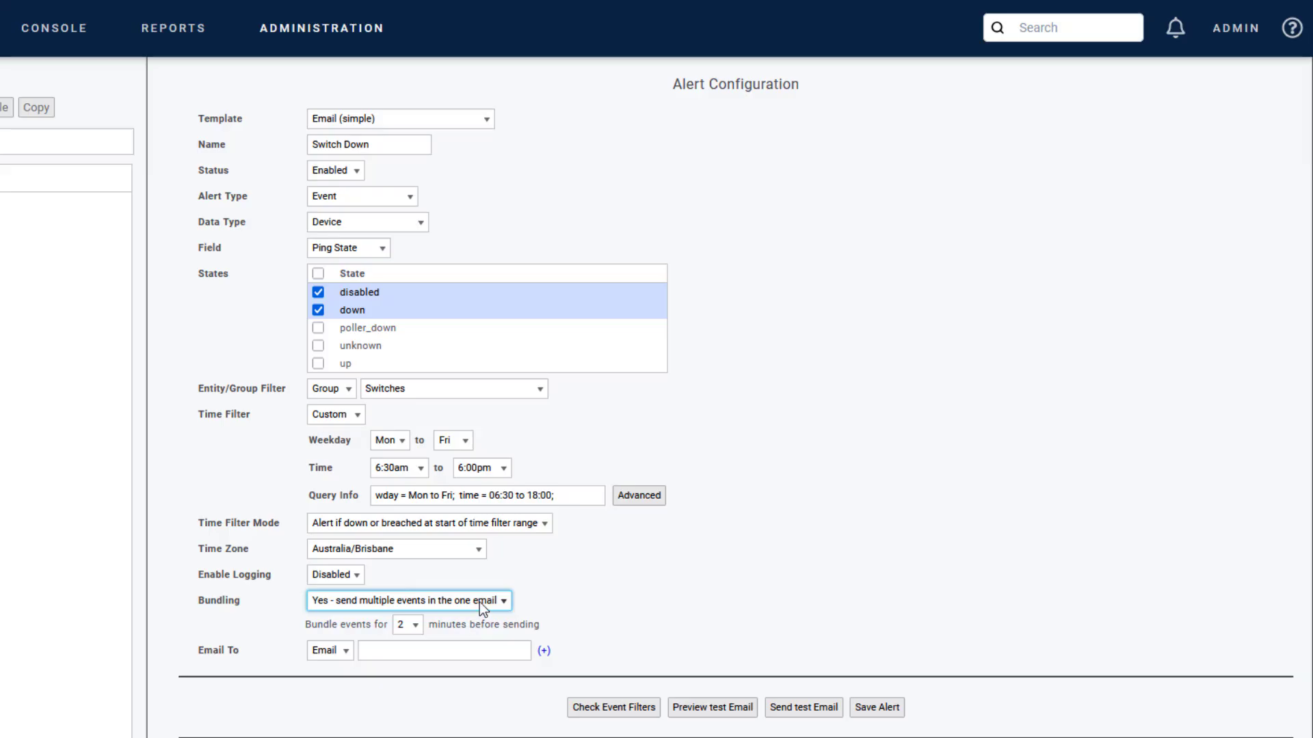
left_click(479, 602)
left_click(435, 623)
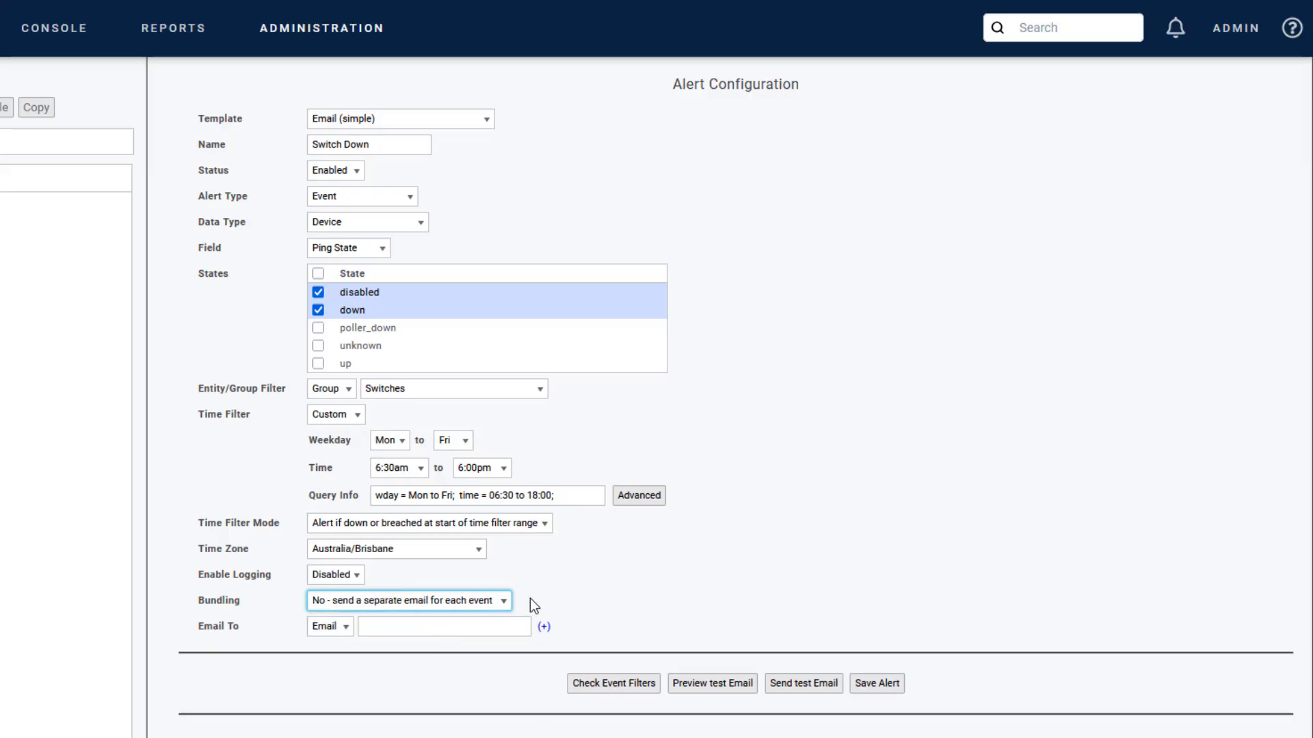
left_click(330, 625)
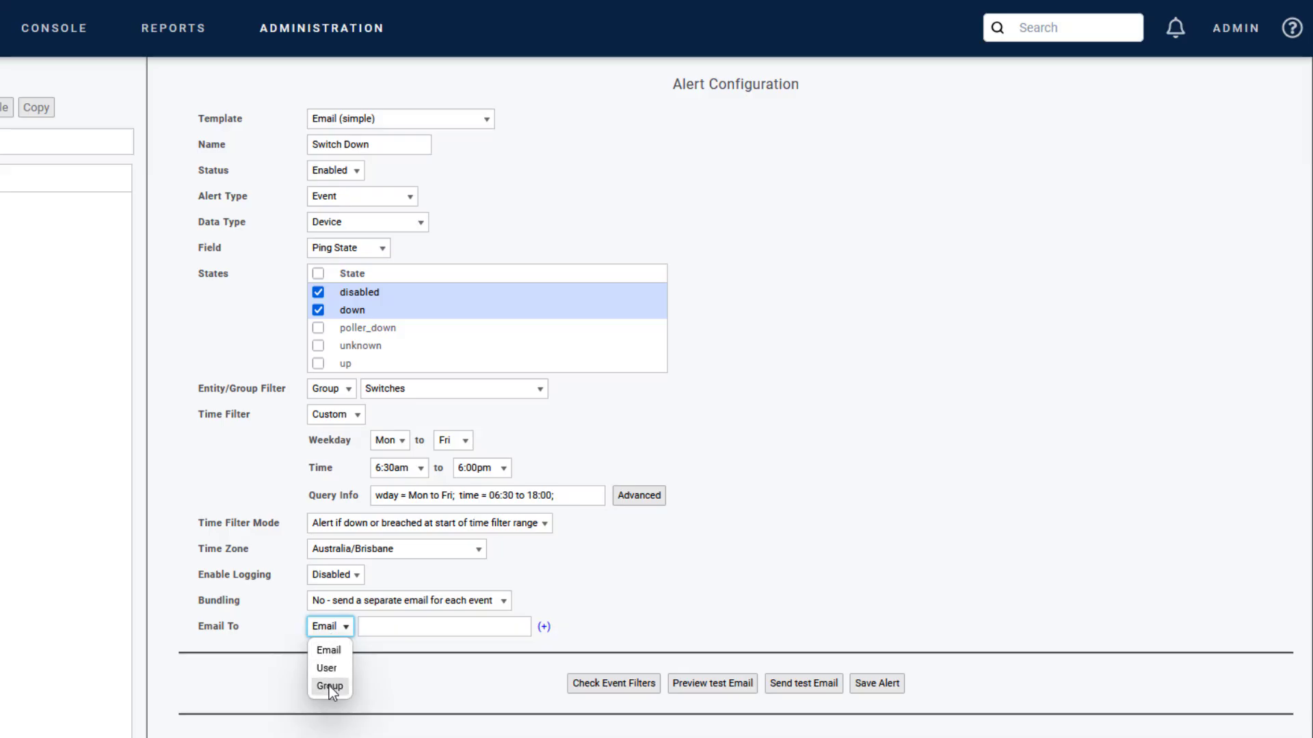
Step: Address the alert to the alerts e-mail, check event filters, and preview the test email
left_click(381, 626)
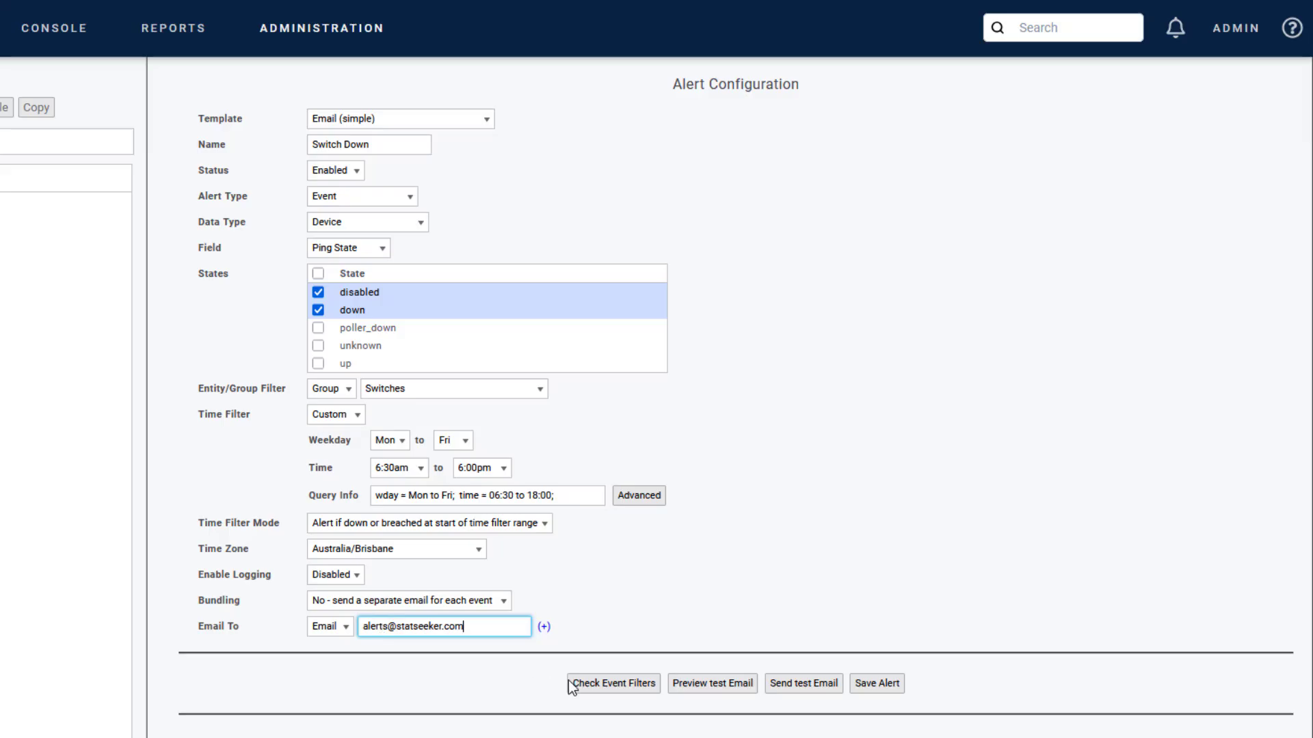
left_click(596, 686)
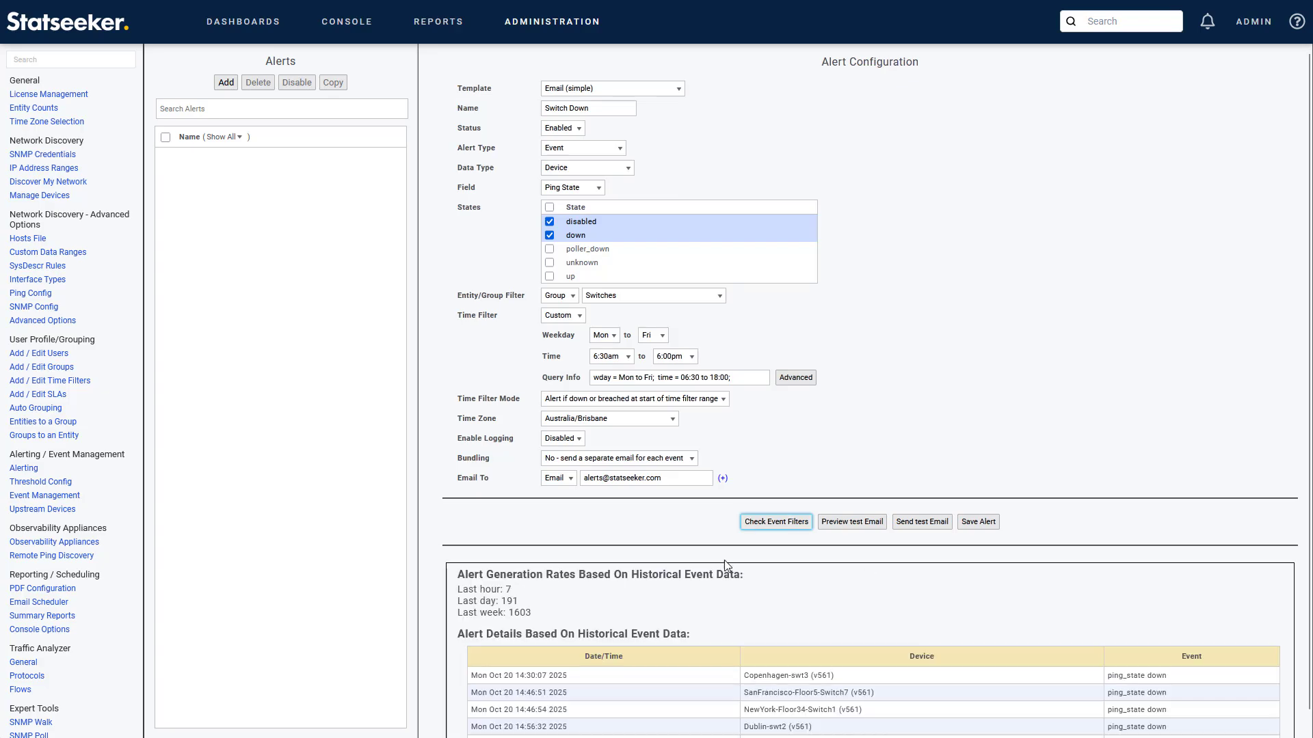
scroll(724, 560, "down", 2)
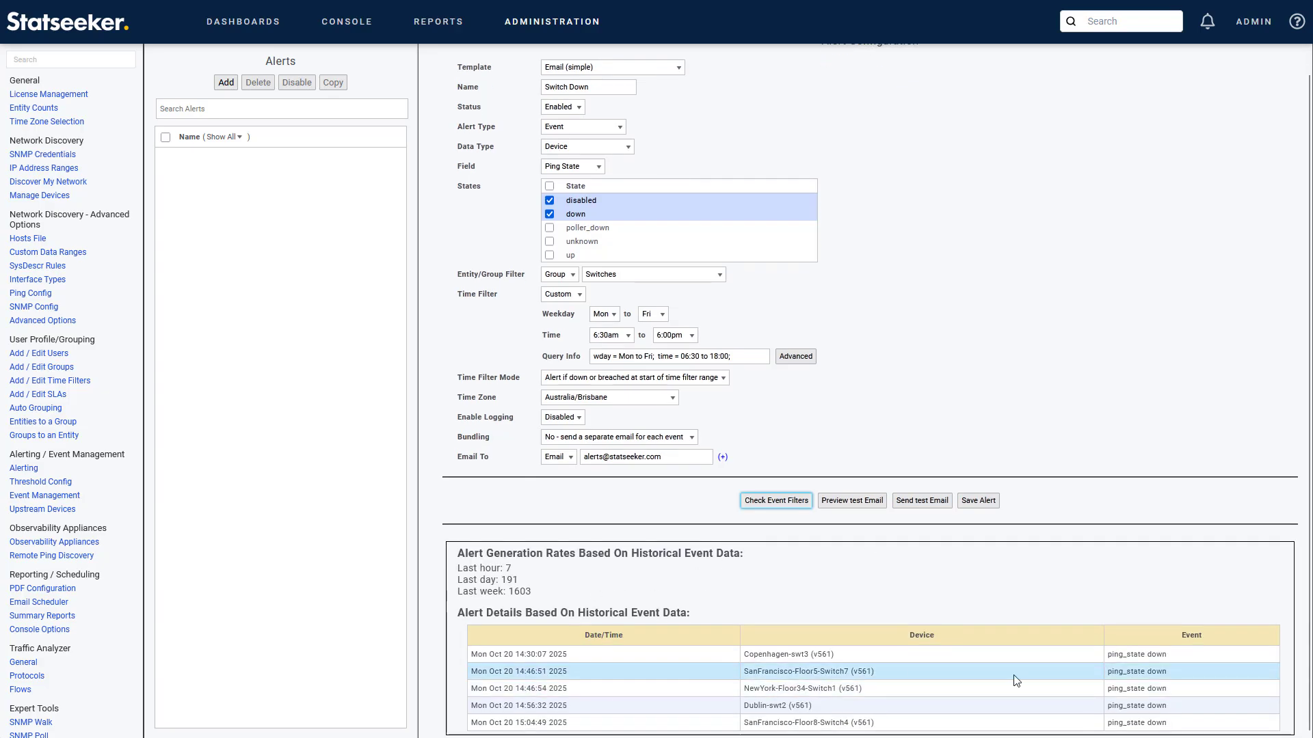
left_click(838, 578)
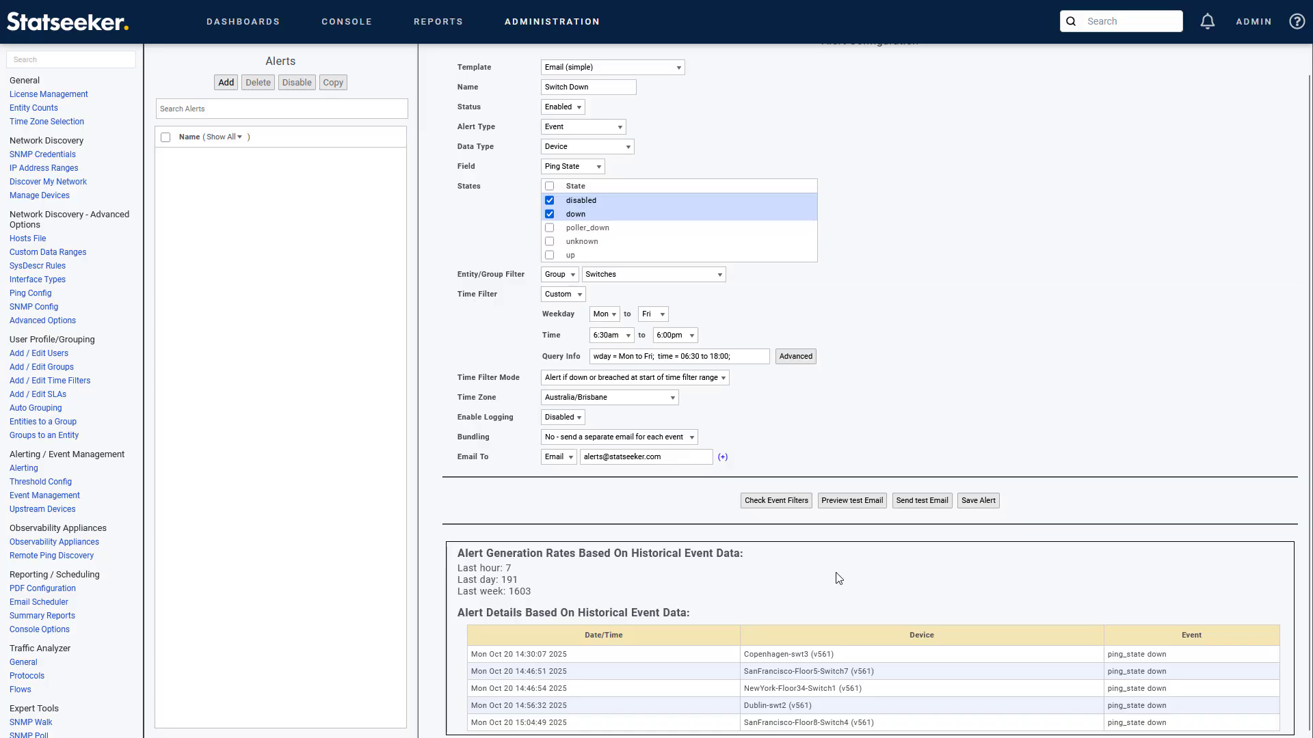
left_click(844, 504)
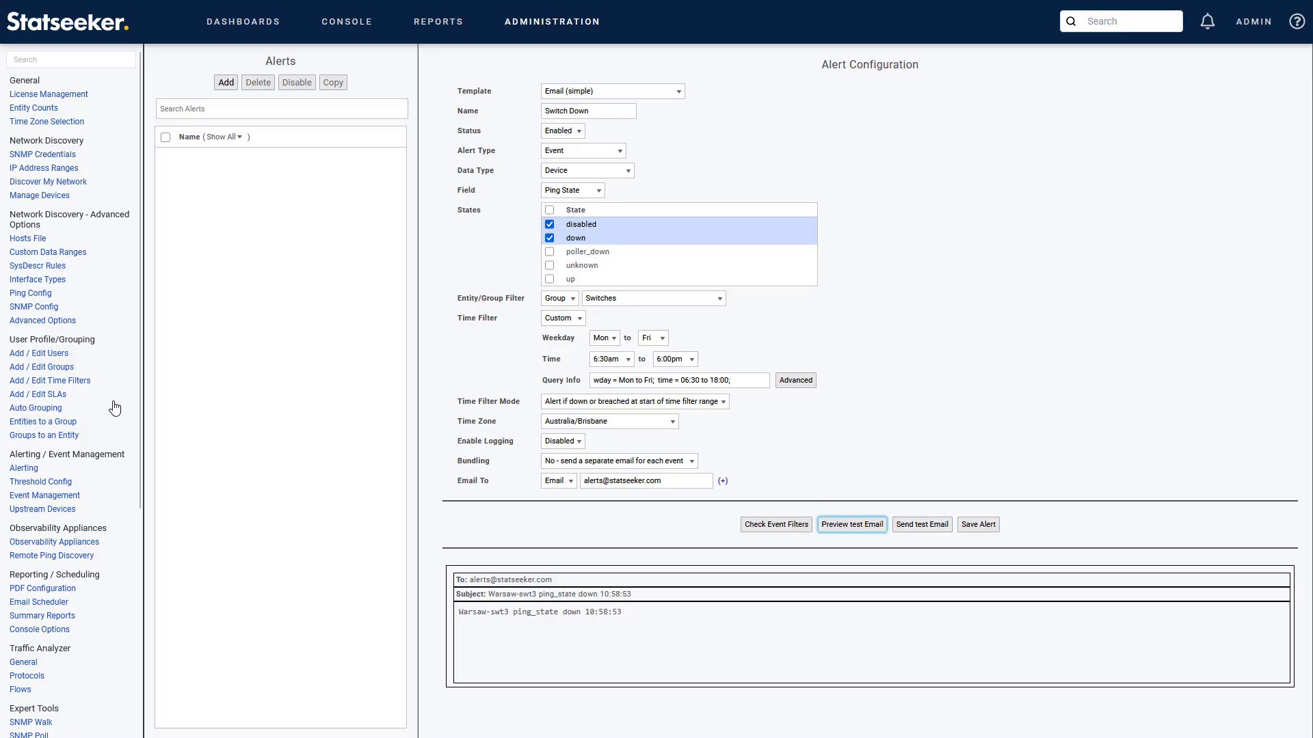
scroll(118, 408, "down", 5)
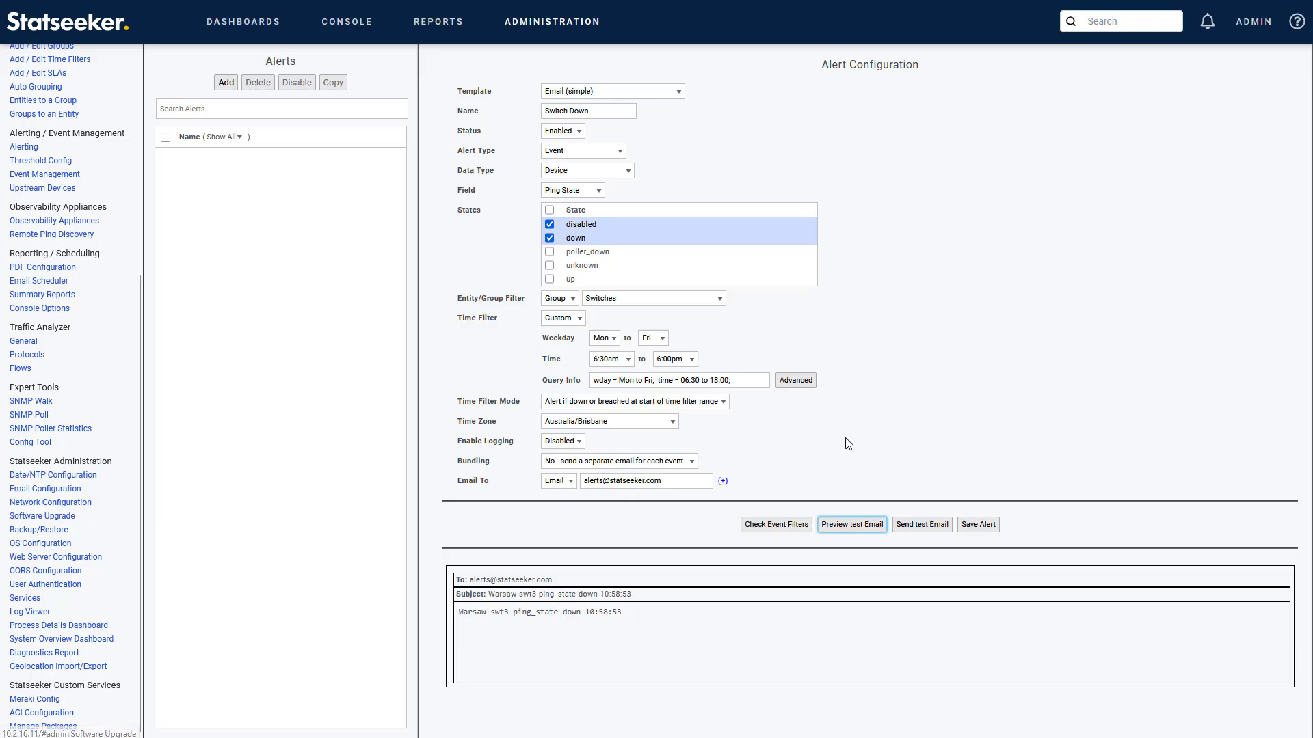
Step: Save the Switch Down alert, confirming past the CAUTION warning
left_click(983, 527)
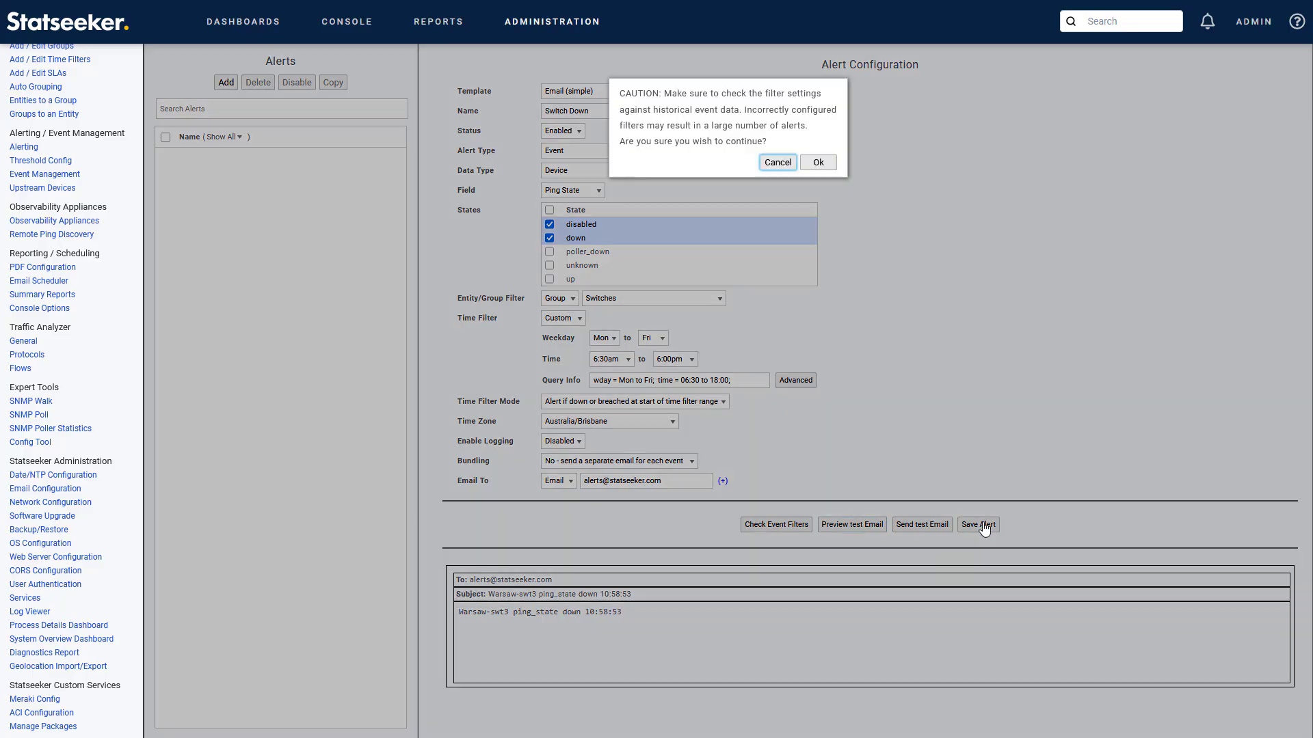
left_click(820, 163)
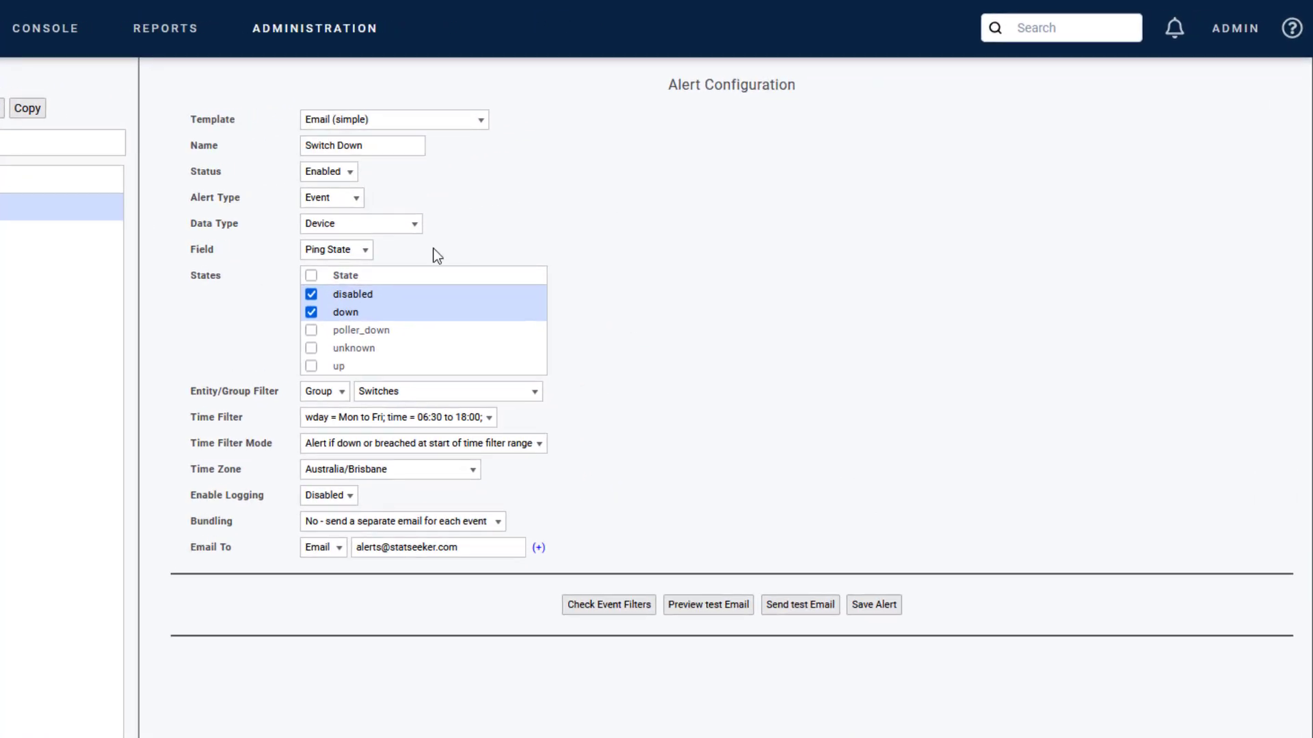
Step: Switch to the custom-content email template and browse its text formatting options
left_click(403, 119)
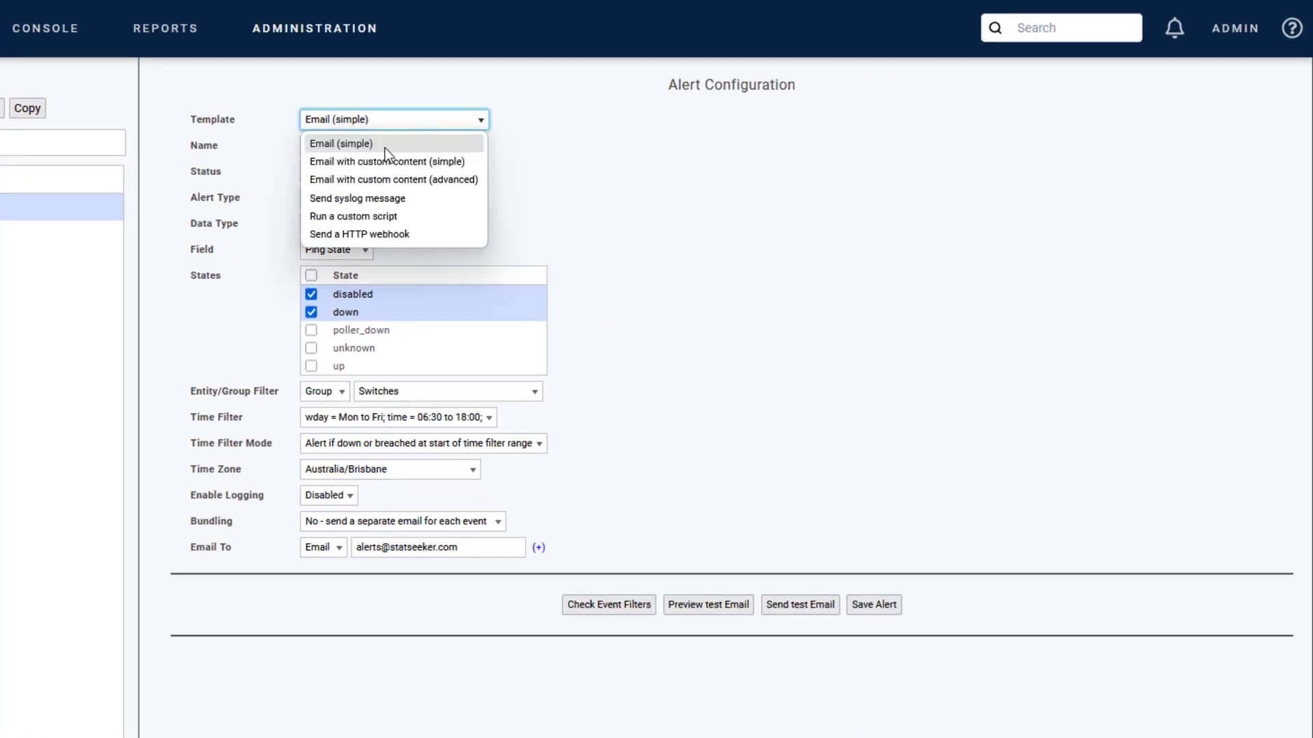
left_click(445, 163)
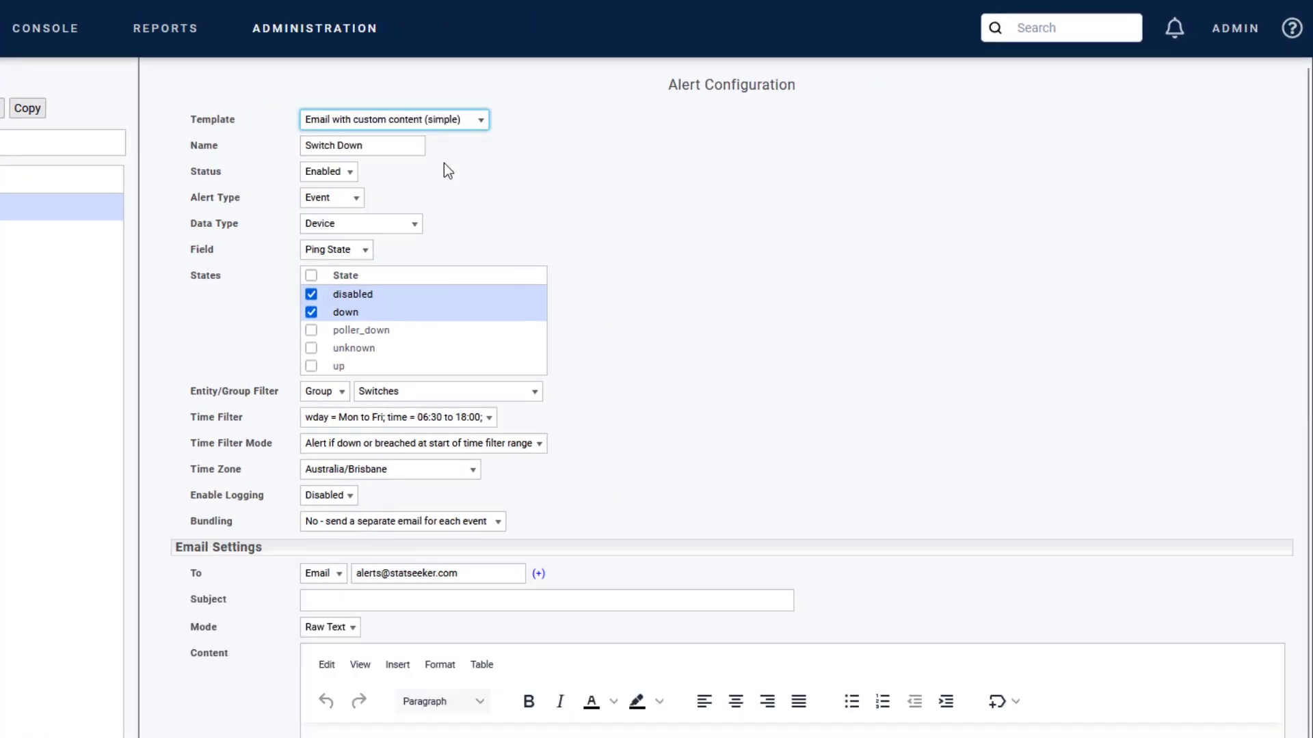
scroll(694, 441, "down", 7)
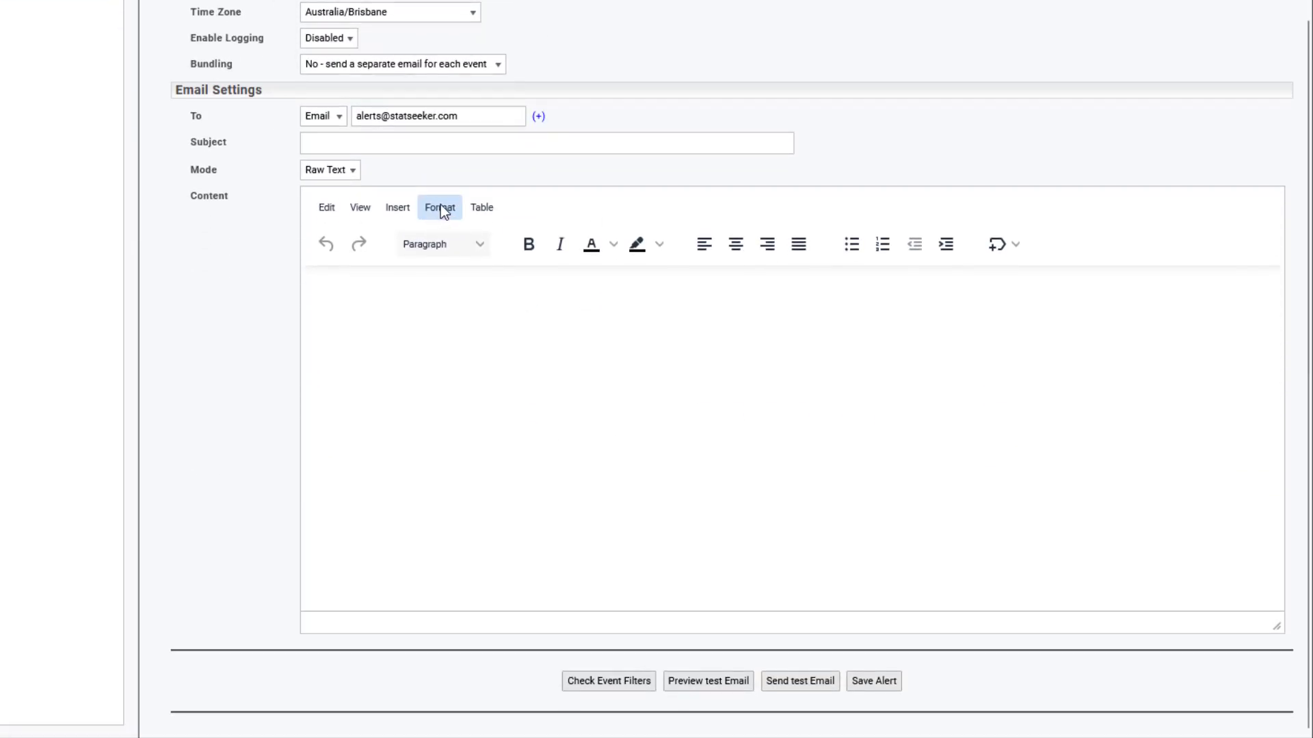
left_click(440, 207)
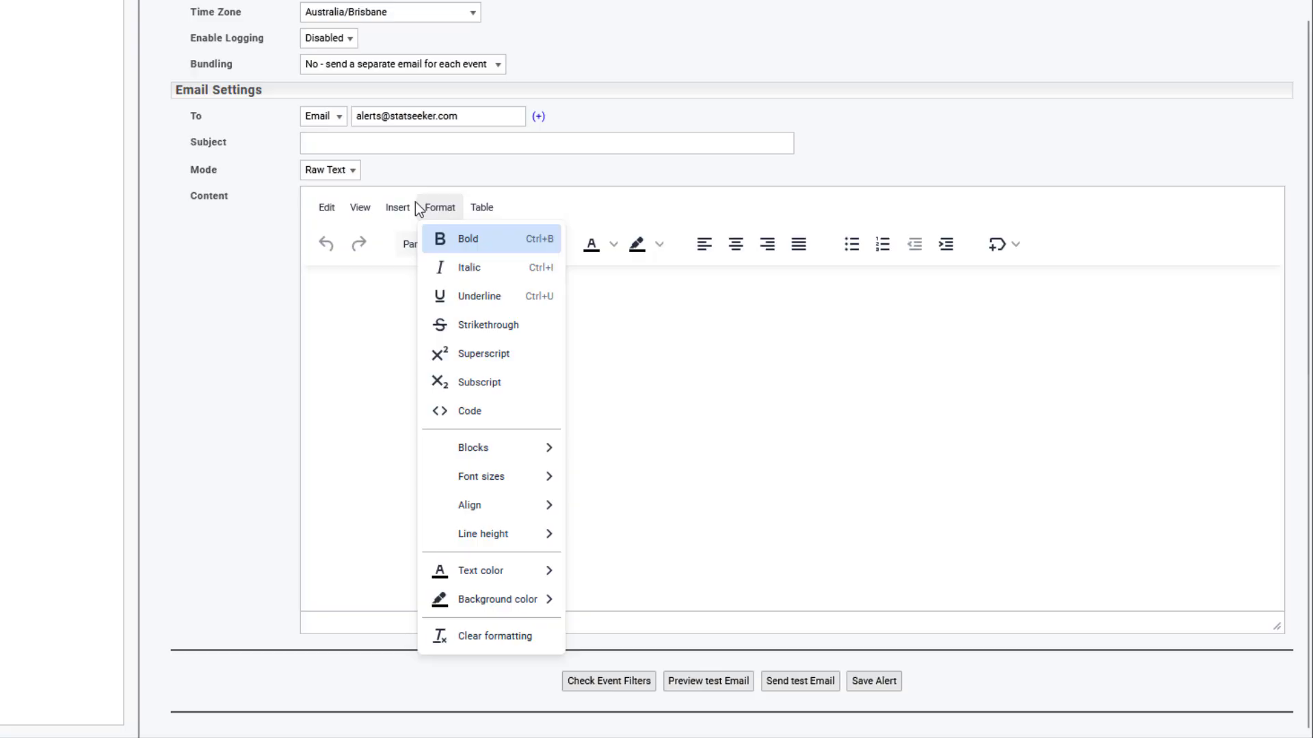
mouse_move(394, 200)
mouse_move(400, 327)
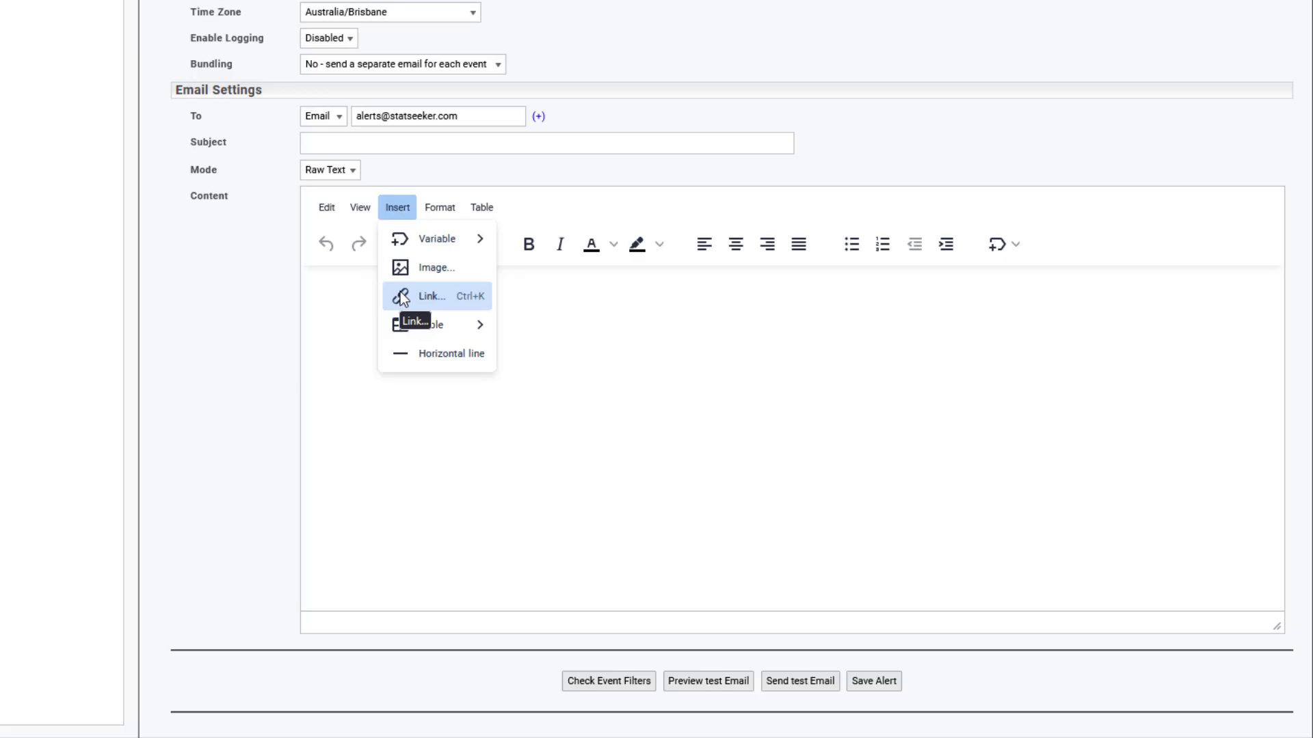
mouse_move(414, 246)
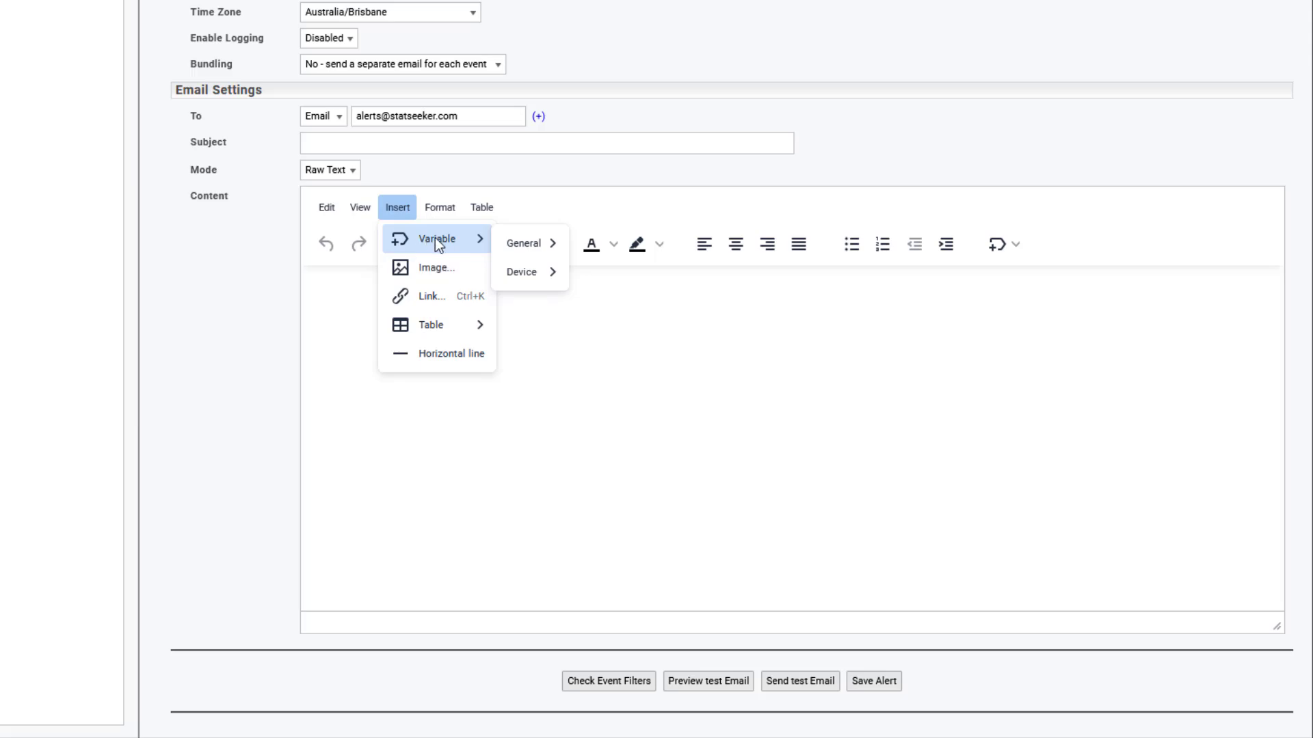
mouse_move(536, 251)
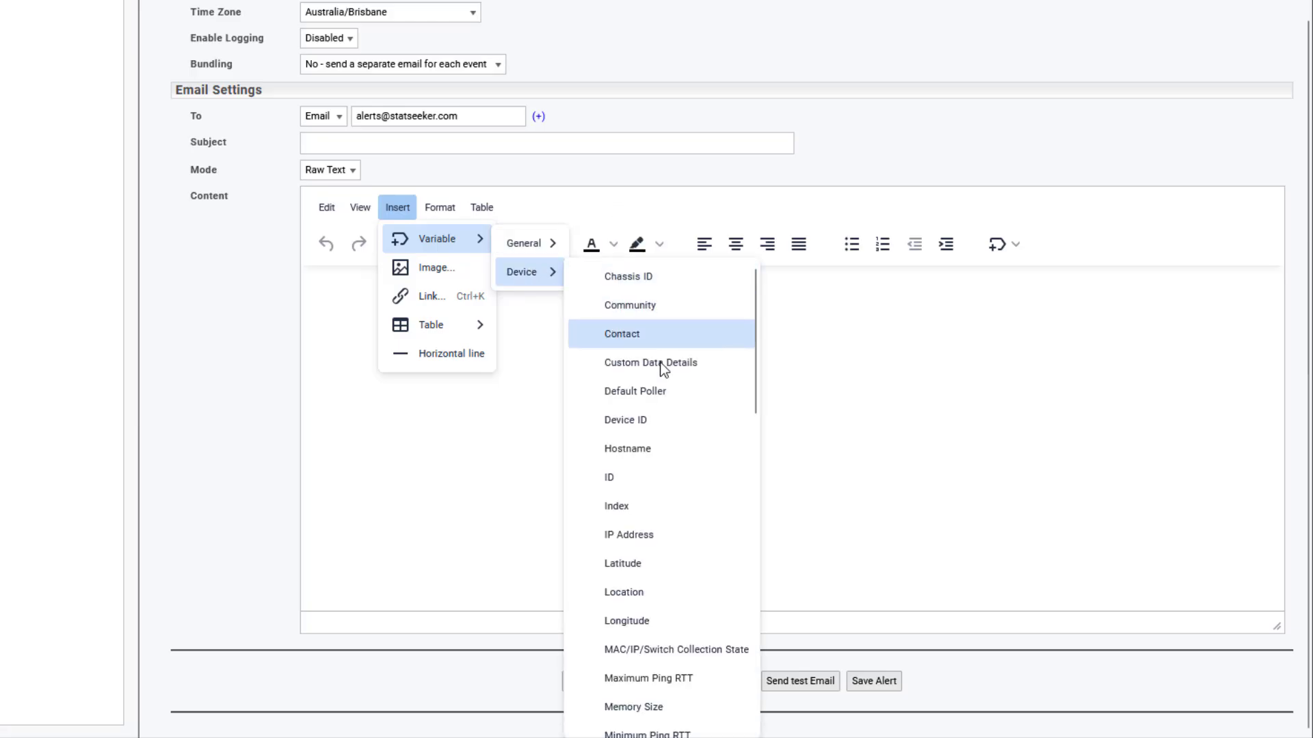
scroll(662, 491, "down", 3)
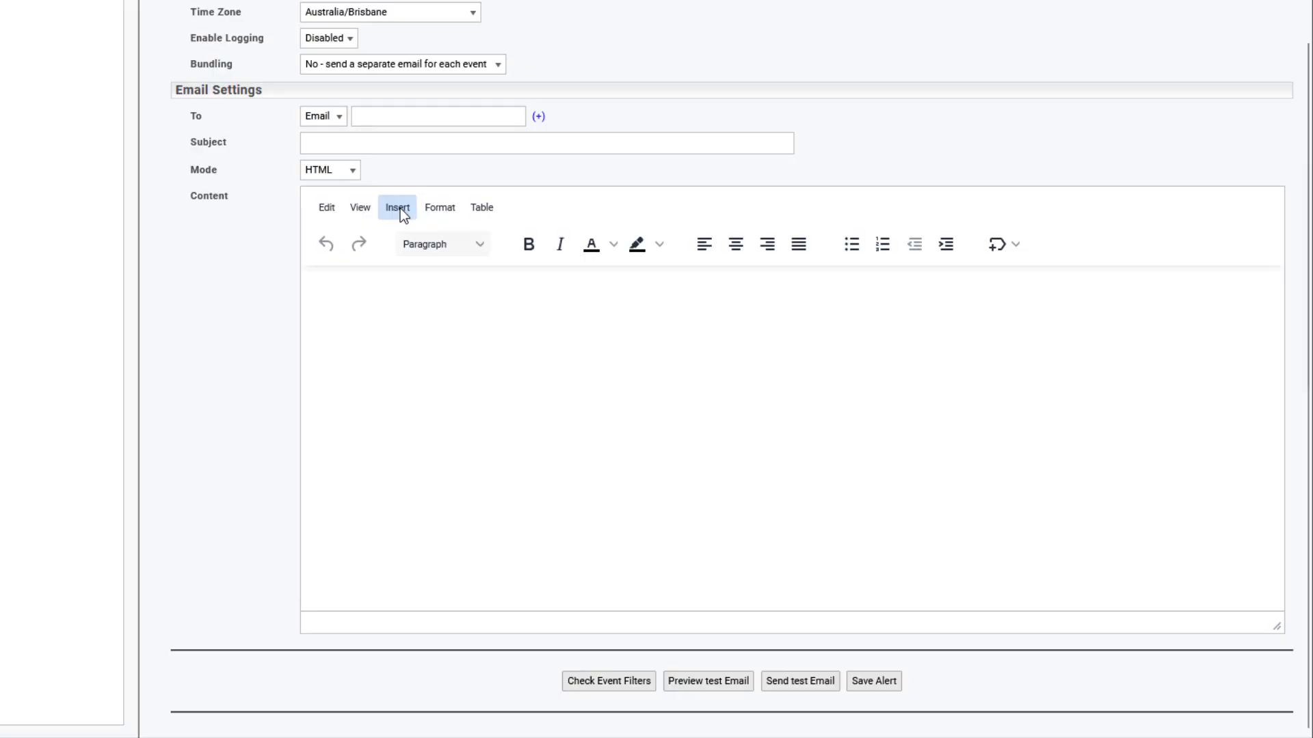
Step: Browse the Device and Interface variables available to insert into the email body
left_click(400, 207)
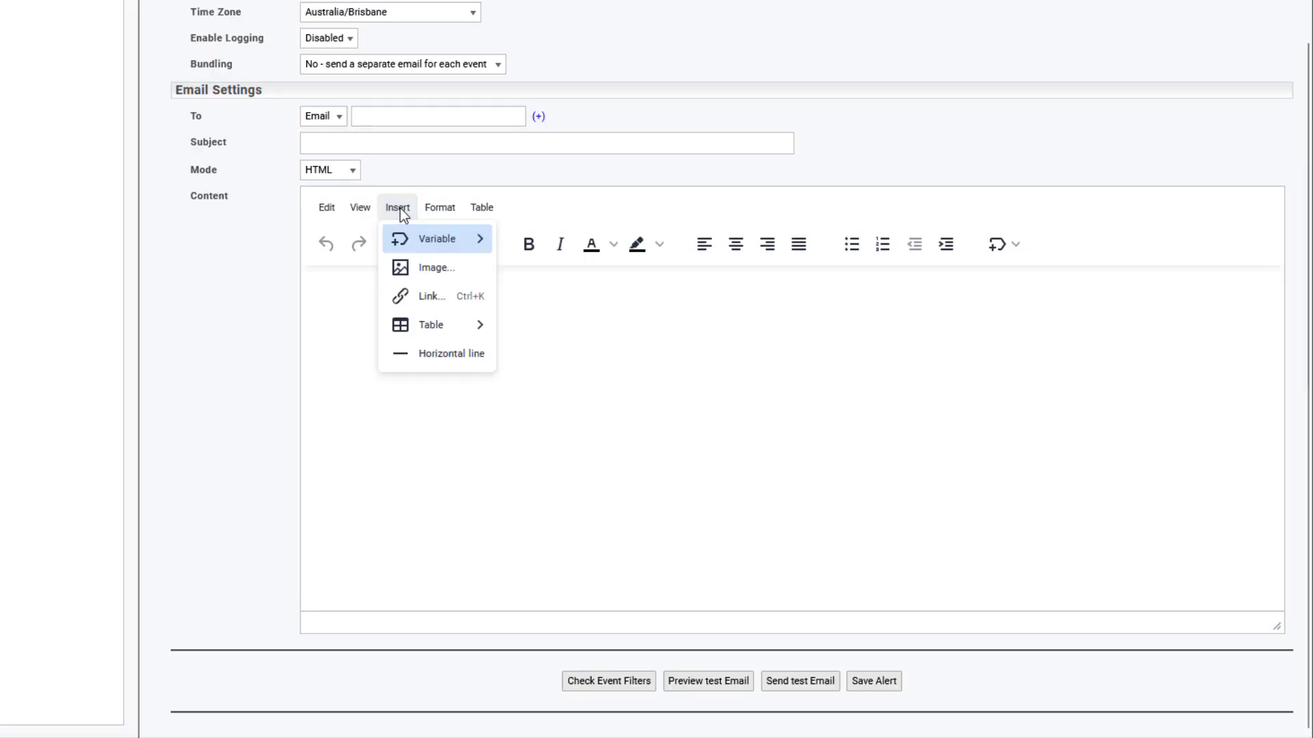
mouse_move(406, 236)
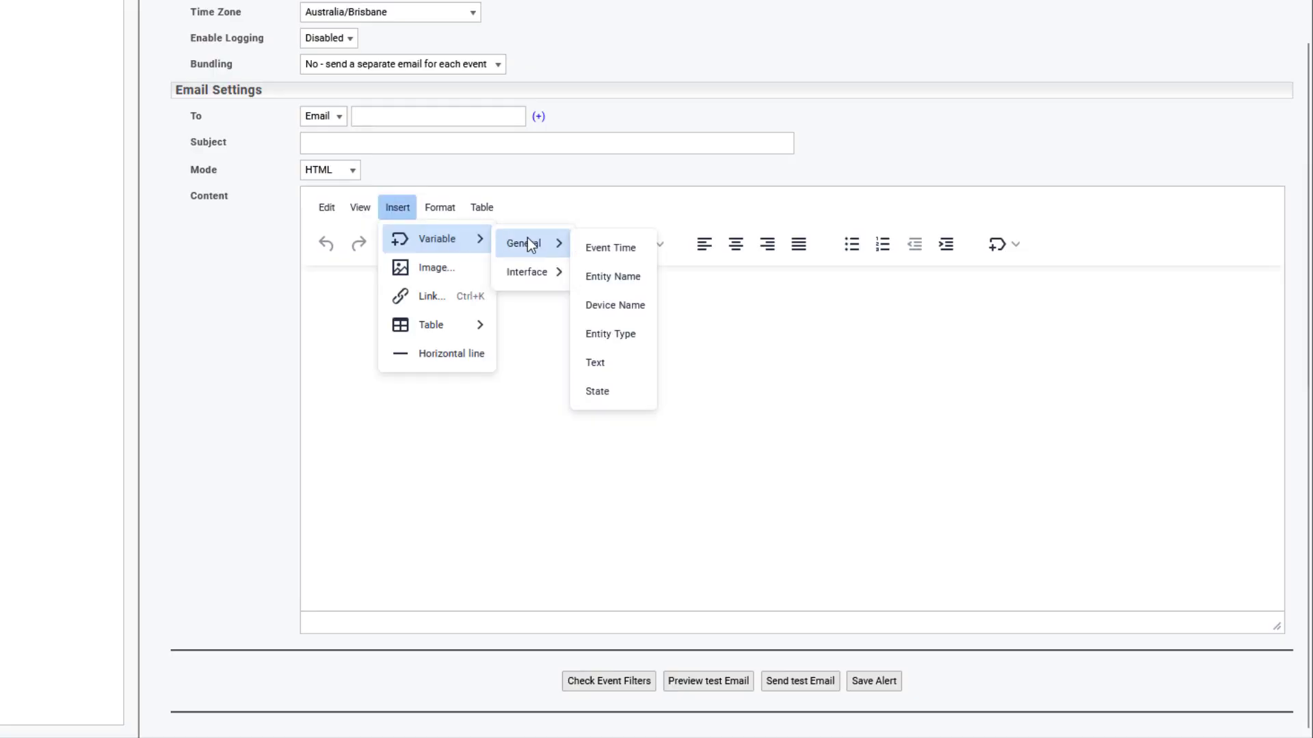
mouse_move(532, 273)
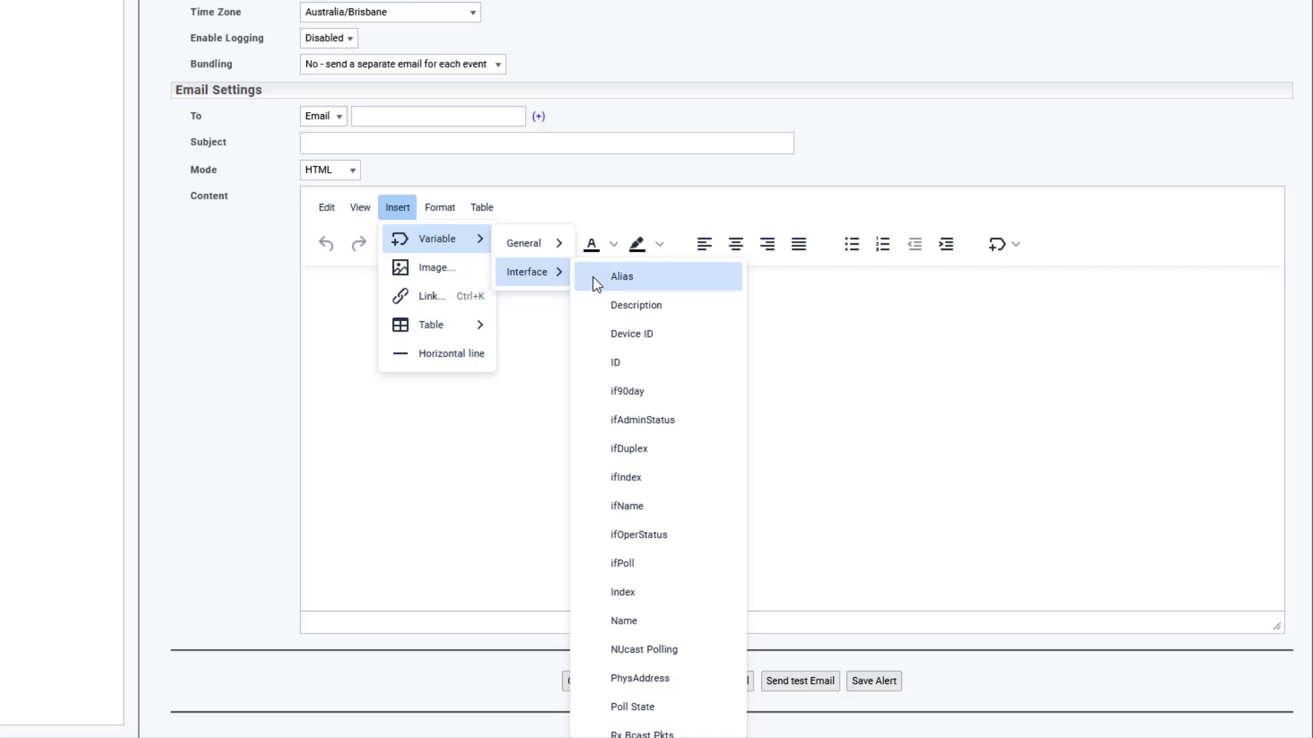
scroll(680, 314, "down", 8)
scroll(663, 478, "down", 10)
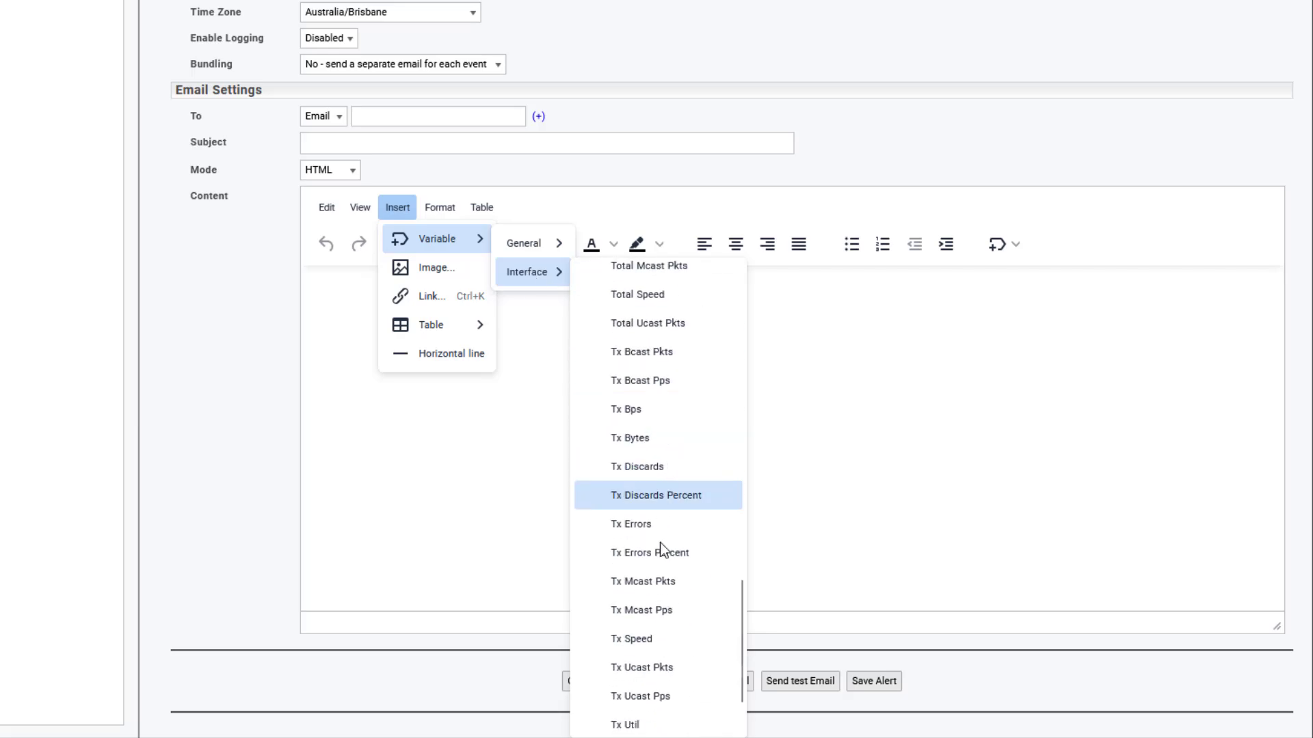
mouse_move(638, 722)
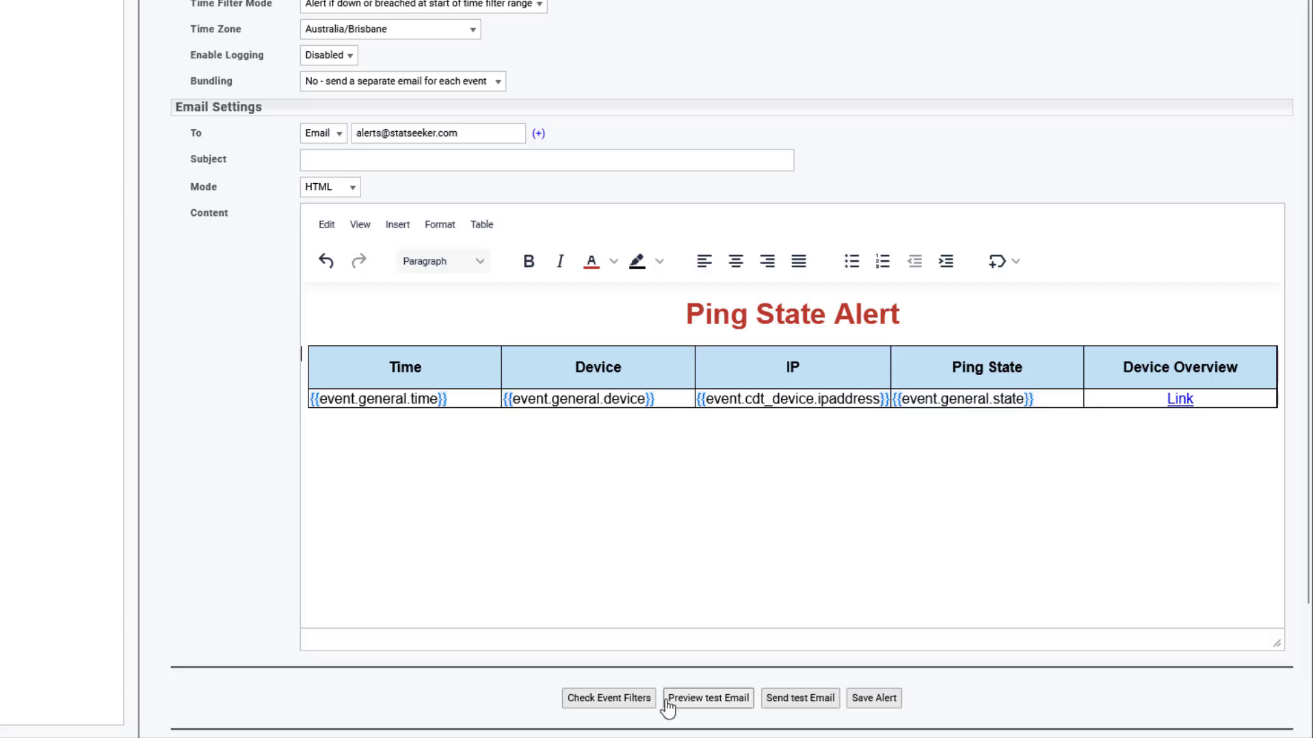
Step: Preview the test email and scroll through the Ping State Alert rendered for Warsaw-swt3 going down
left_click(704, 700)
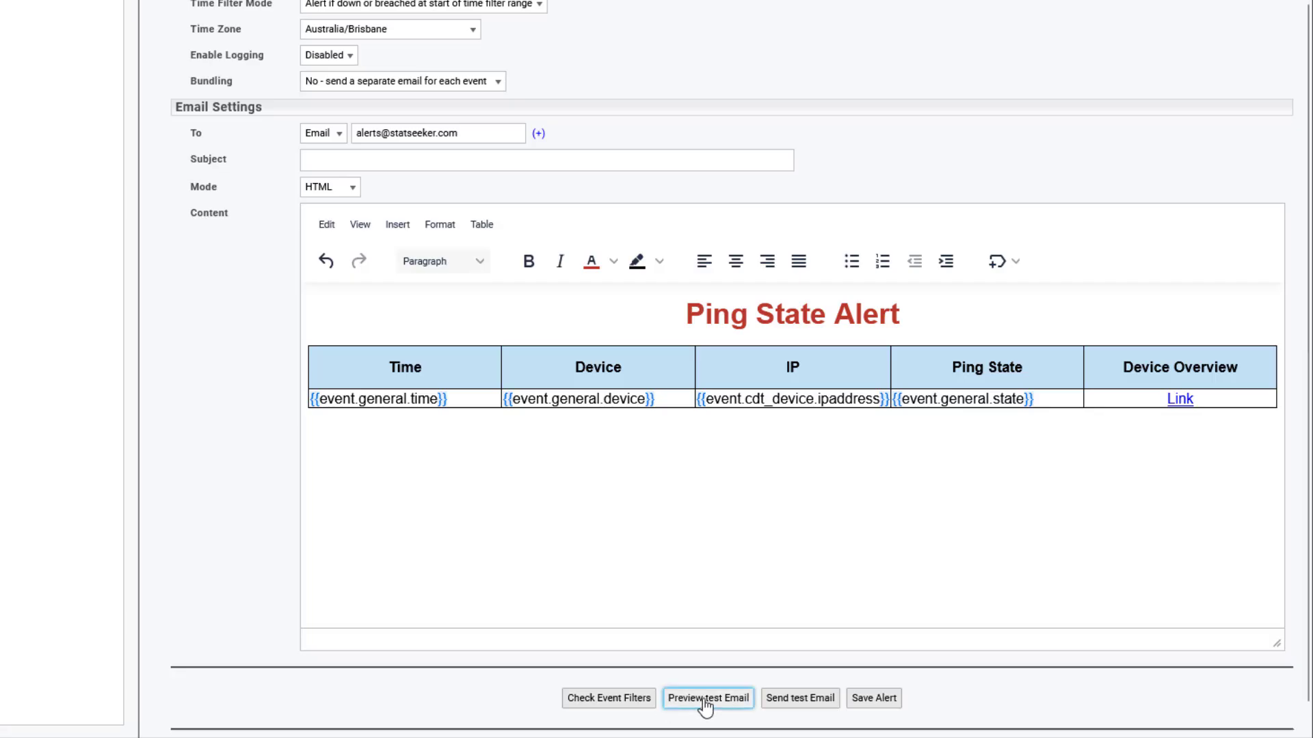
scroll(704, 586, "down", 5)
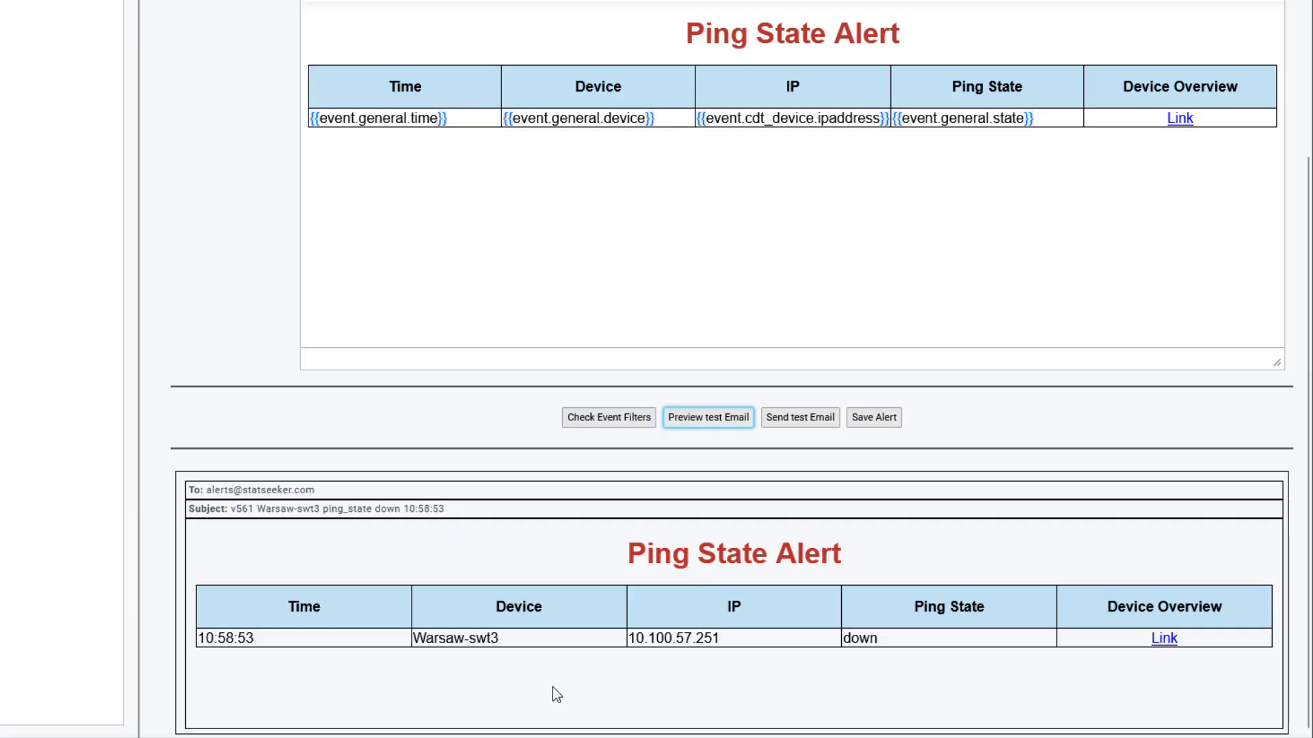
left_click(1165, 642)
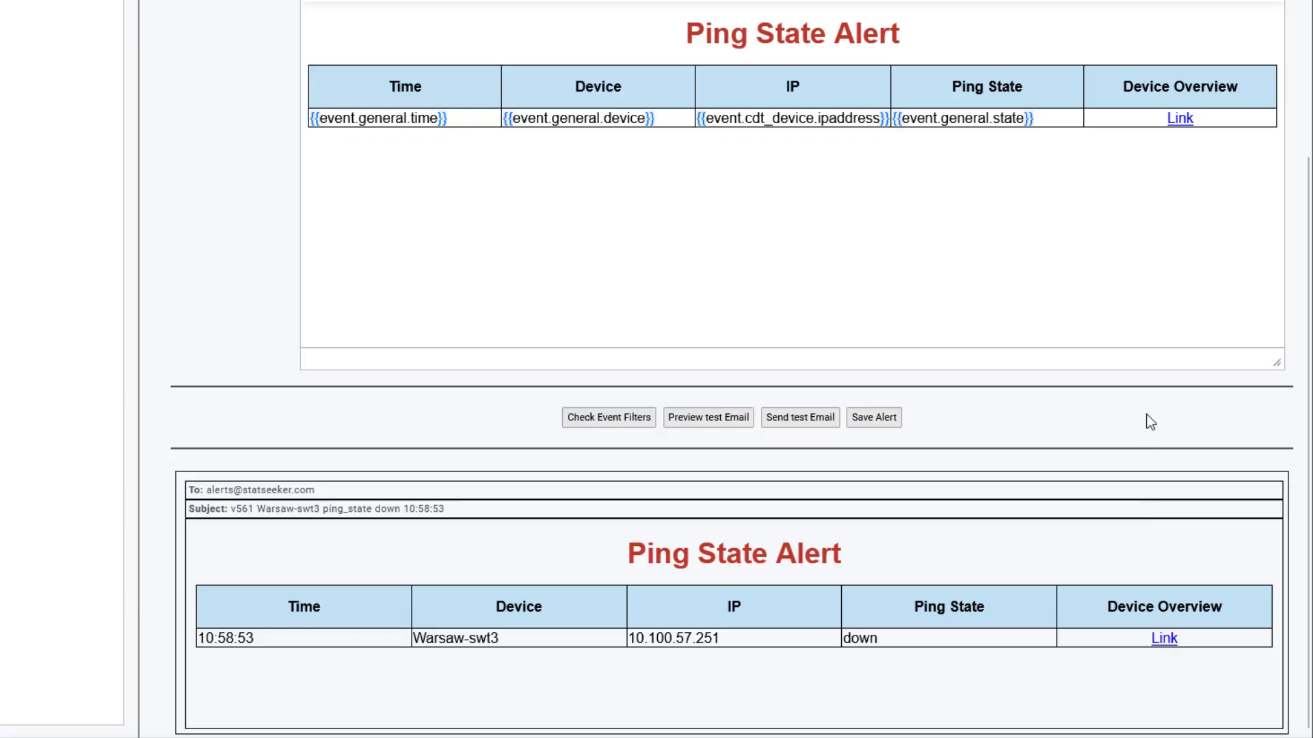
scroll(1151, 422, "up", 5)
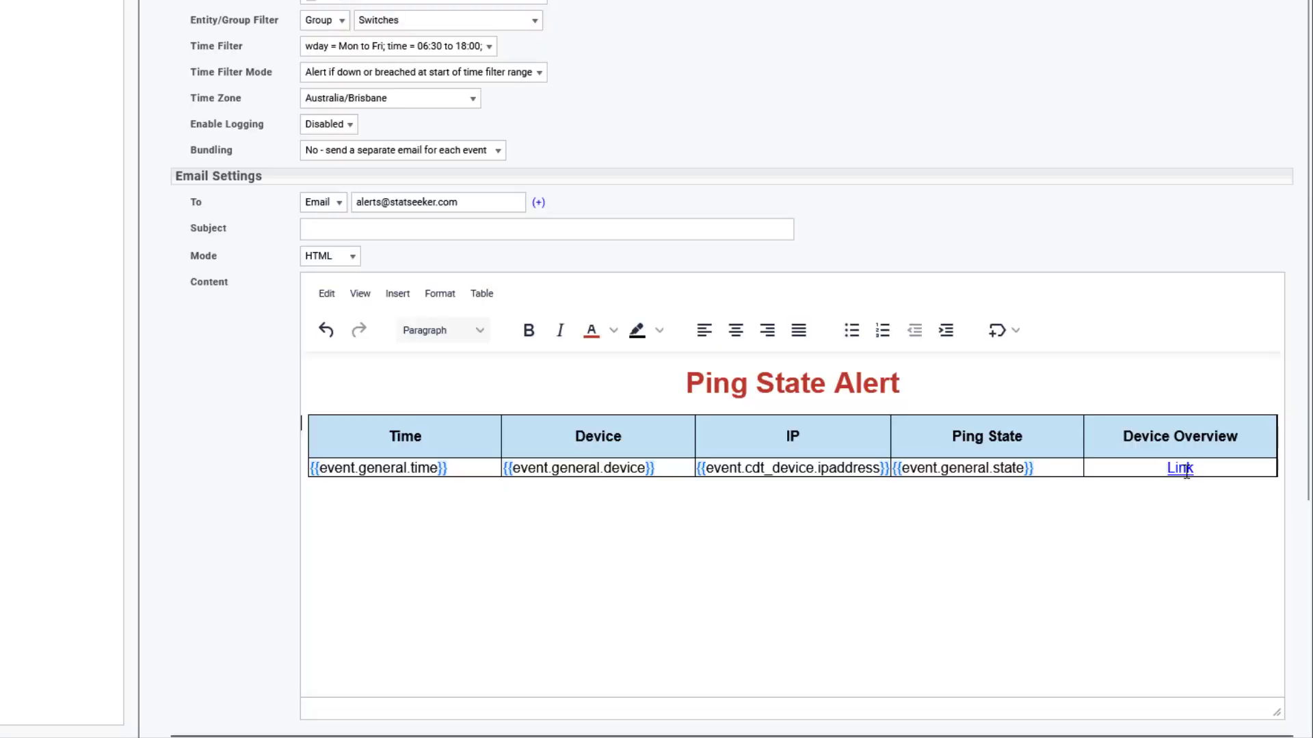
Step: Inspect the Device Overview link's URL and its leading server address, then close it unchanged
right_click(1186, 471)
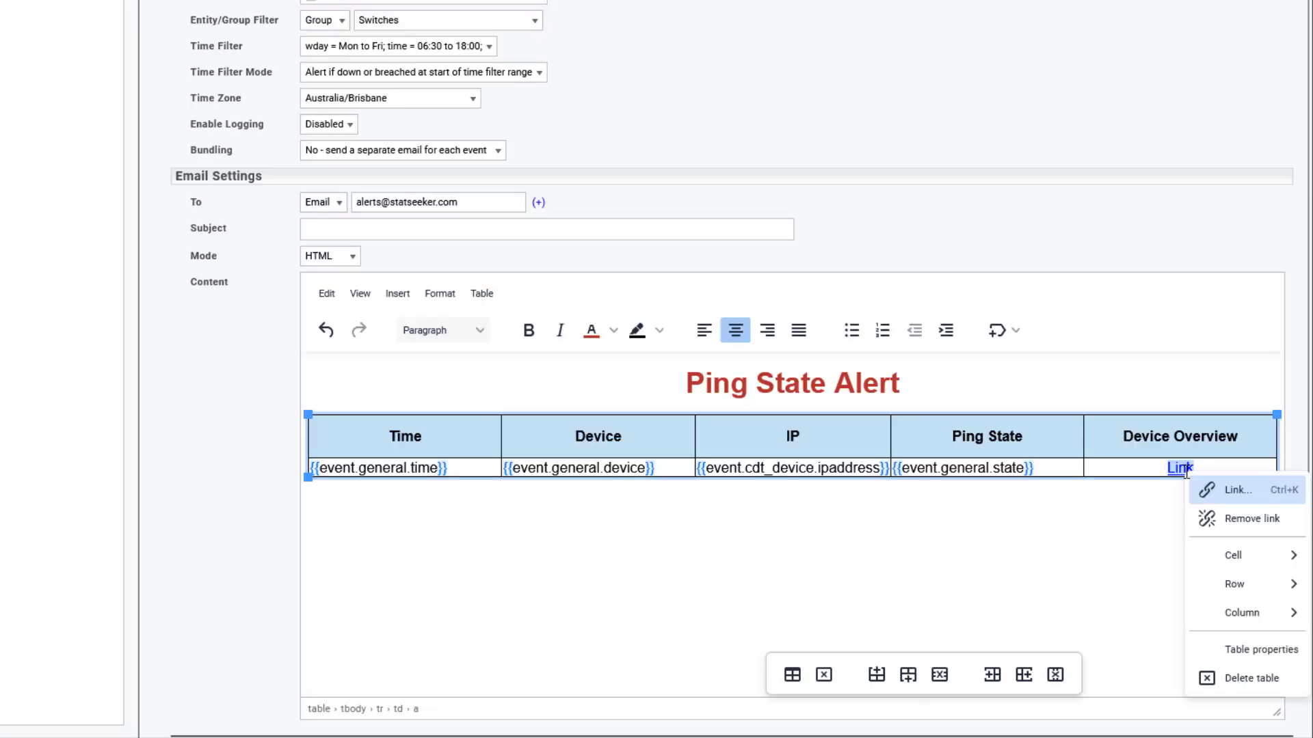
left_click(1235, 491)
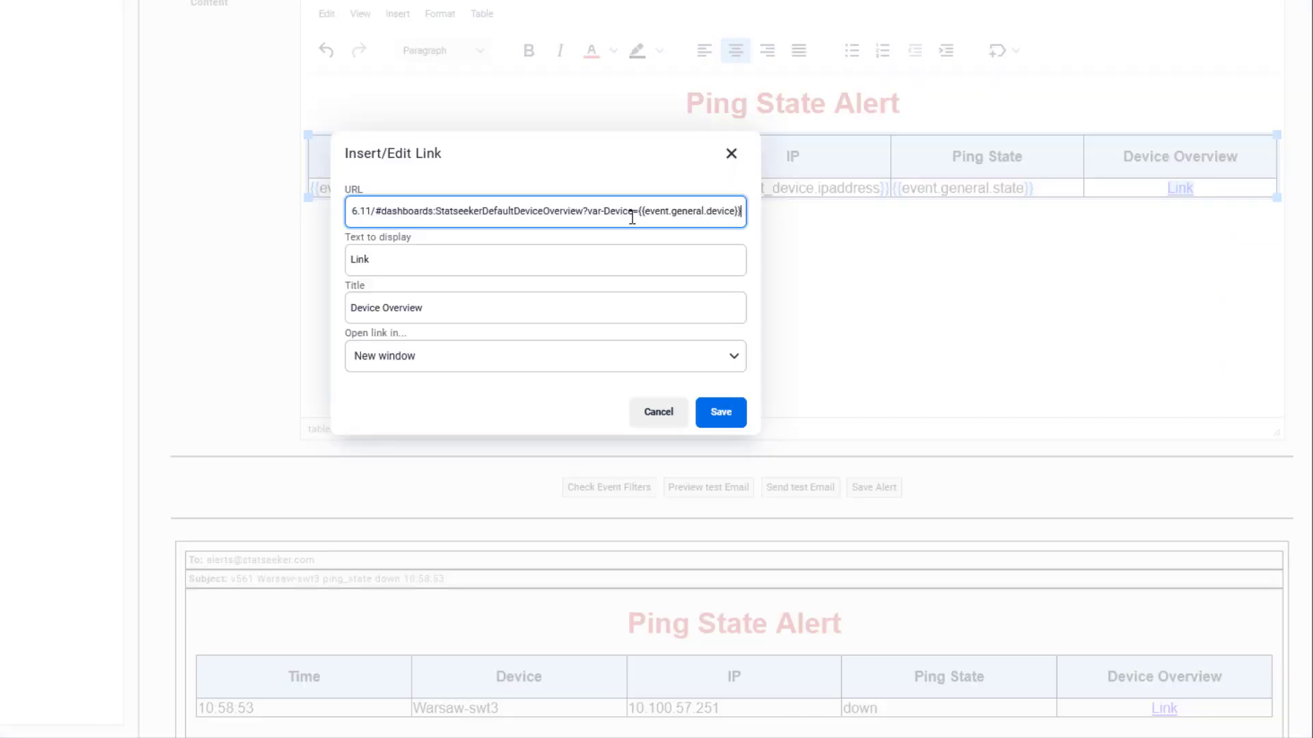
key("Home")
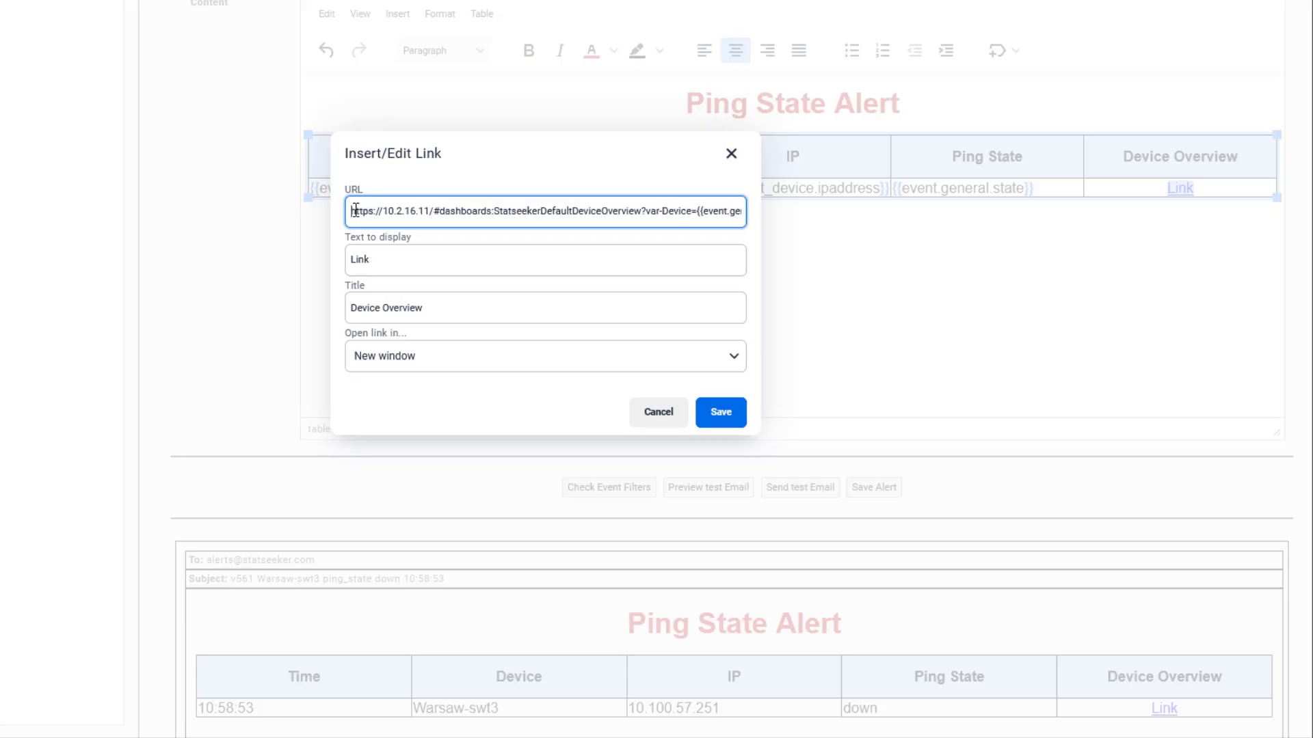
left_click_drag(352, 212, 818, 208)
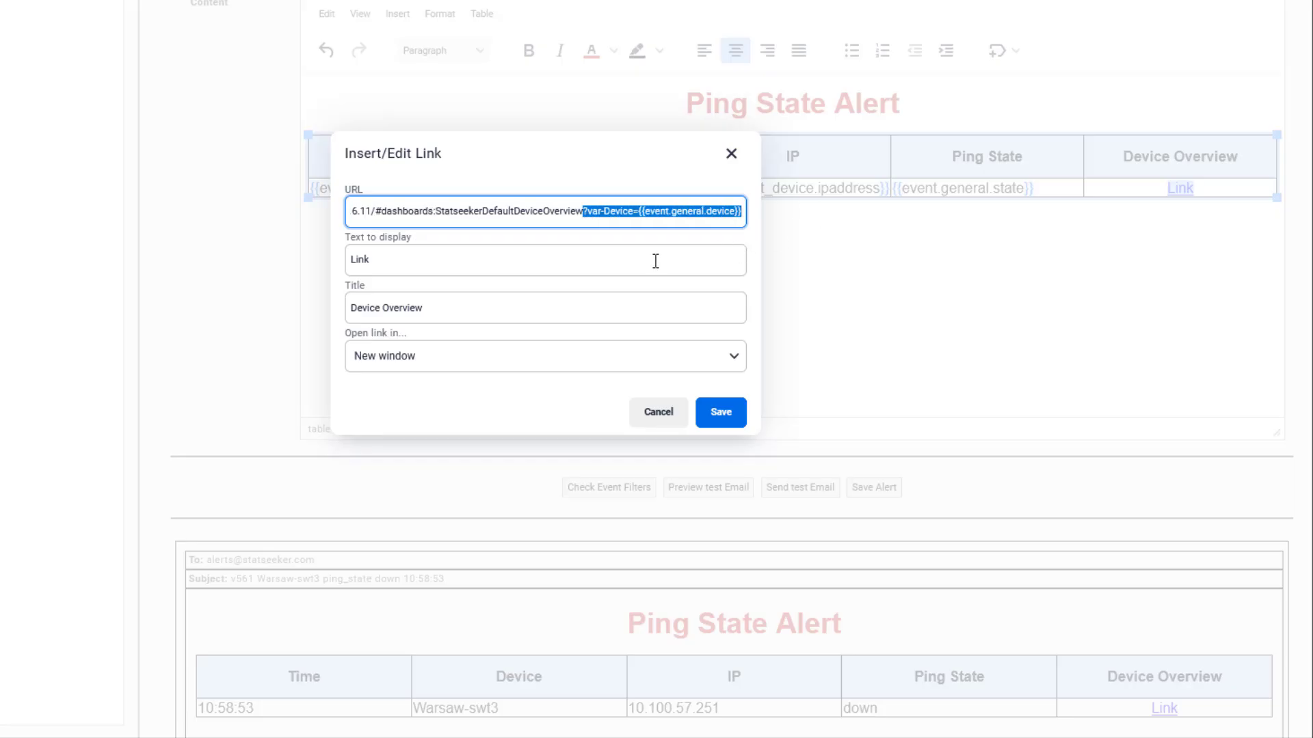
left_click(730, 156)
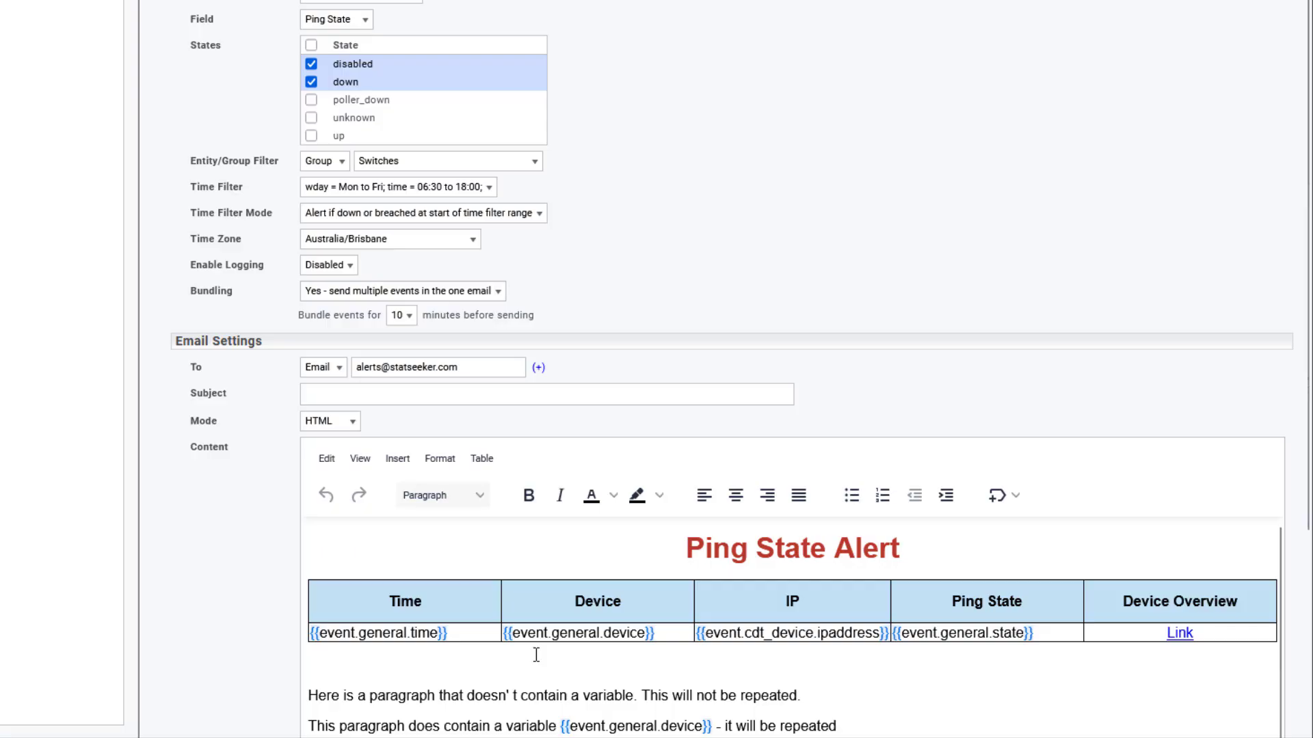
Step: Point out the template's variable paragraph and the list item that will repeat per event
scroll(536, 655, "down", 1)
scroll(368, 638, "down", 4)
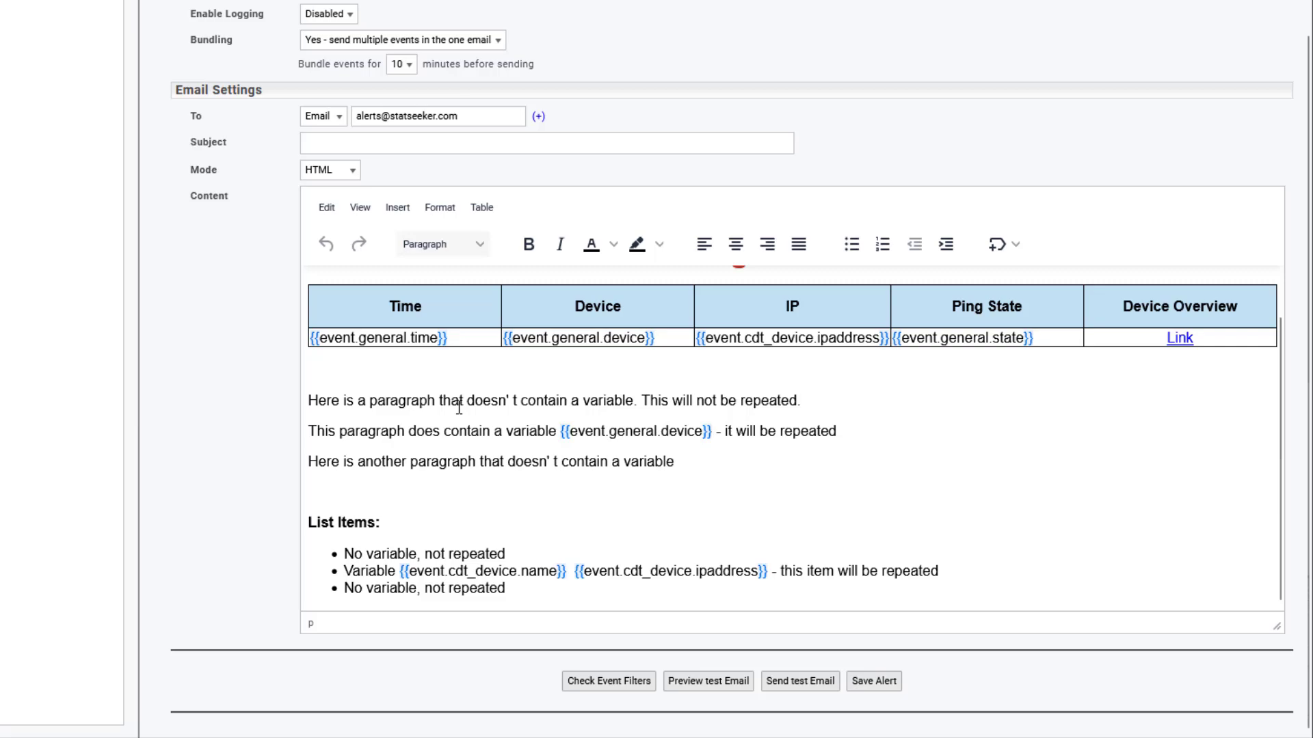
left_click_drag(309, 431, 888, 425)
left_click(806, 482)
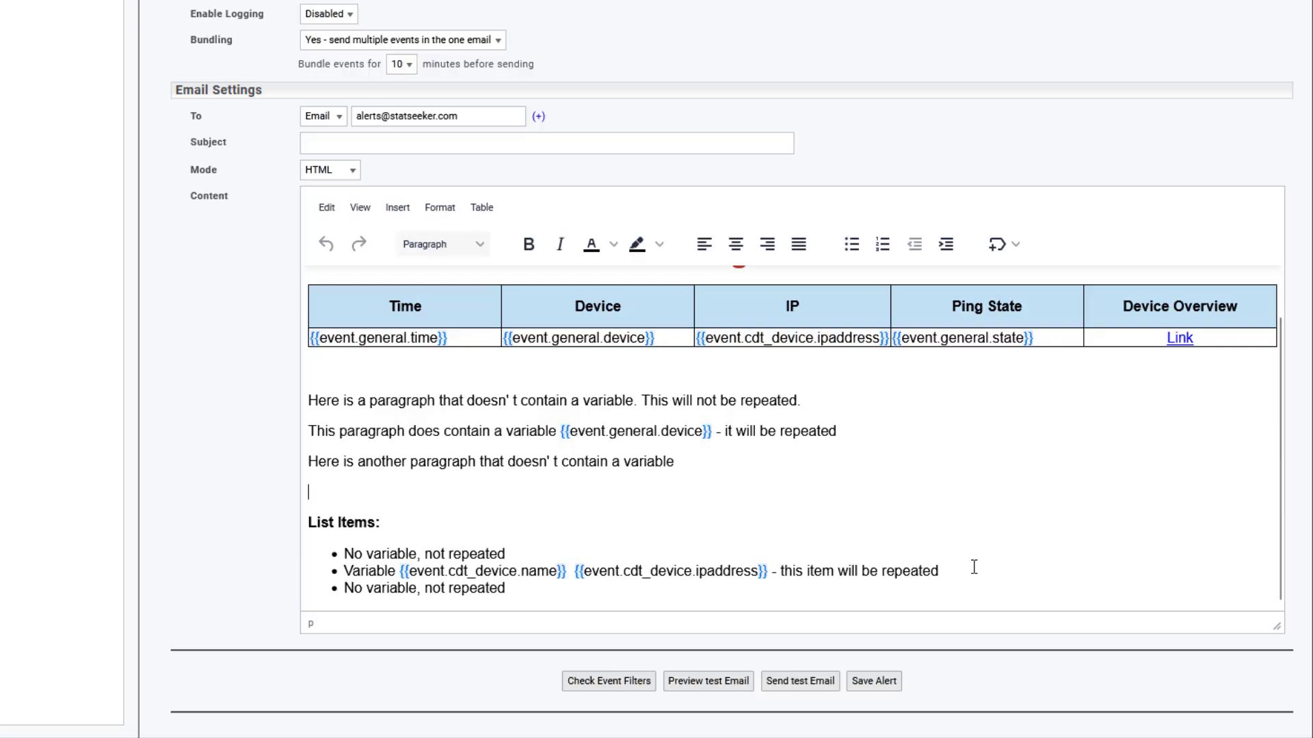
left_click_drag(973, 567, 312, 568)
Step: Preview the bundled test email and review the rows and list items repeated for five down switches
left_click(703, 684)
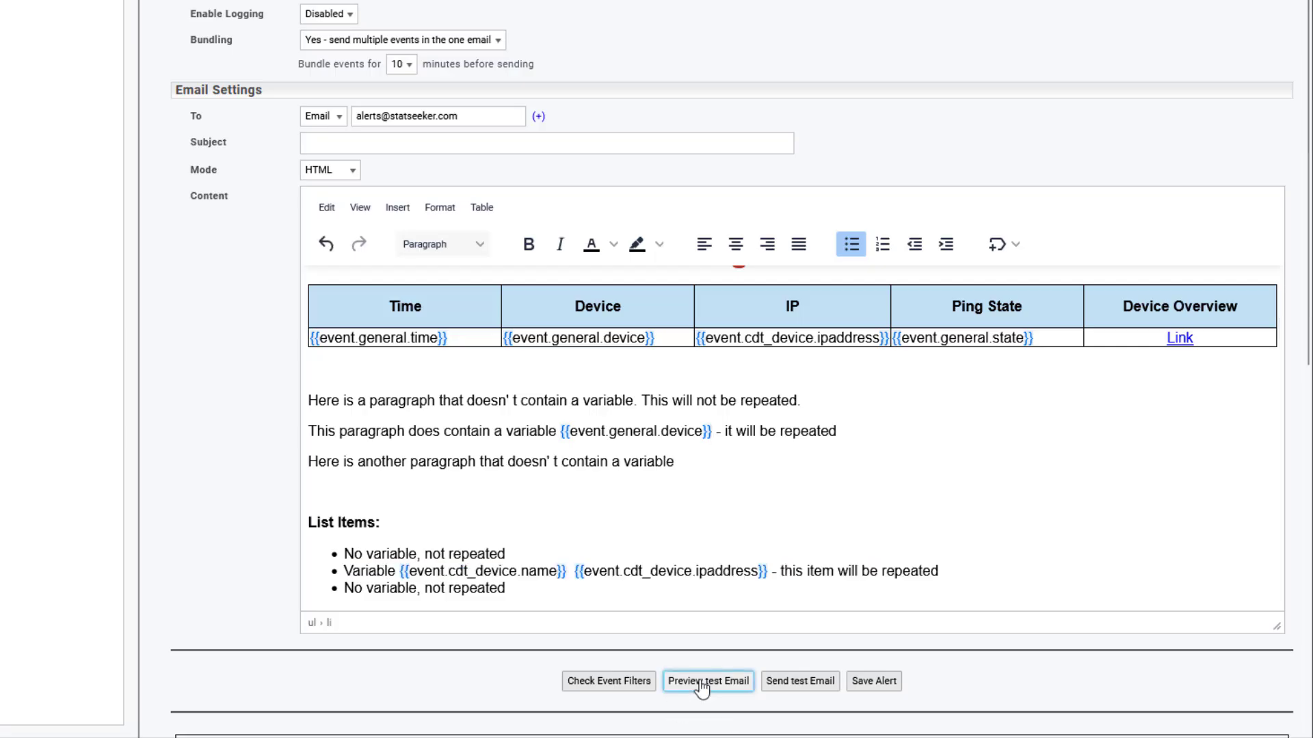
scroll(916, 484, "down", 7)
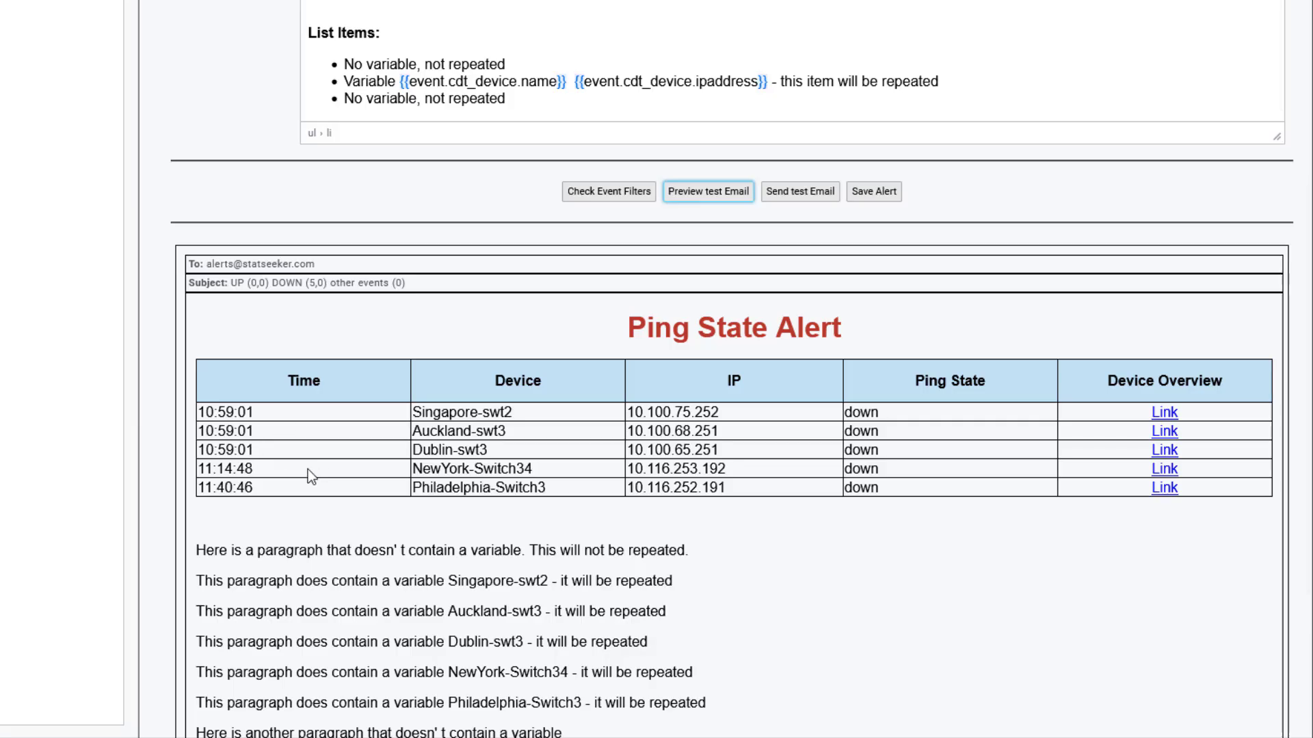
scroll(776, 483, "down", 3)
left_click_drag(197, 371, 926, 478)
scroll(925, 478, "down", 1)
left_click_drag(233, 554, 739, 624)
left_click(884, 620)
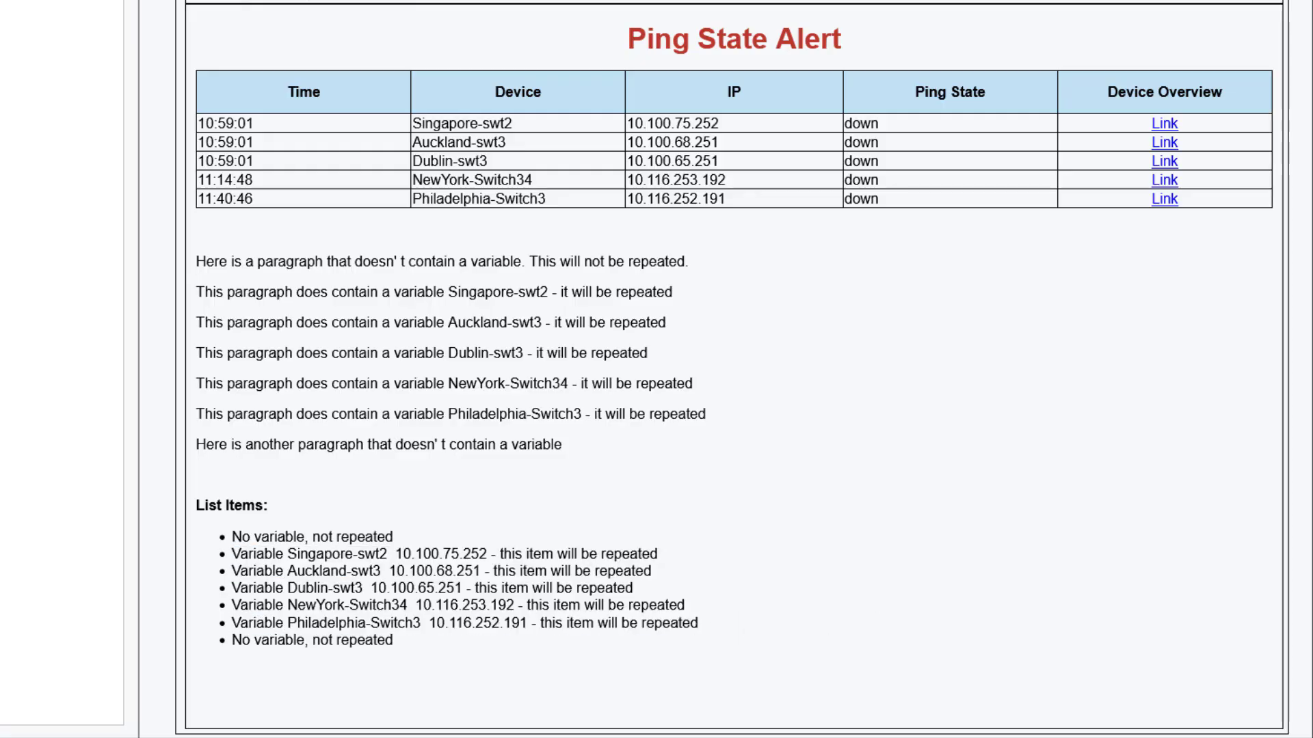
scroll(832, 408, "up", 9)
scroll(829, 390, "up", 1)
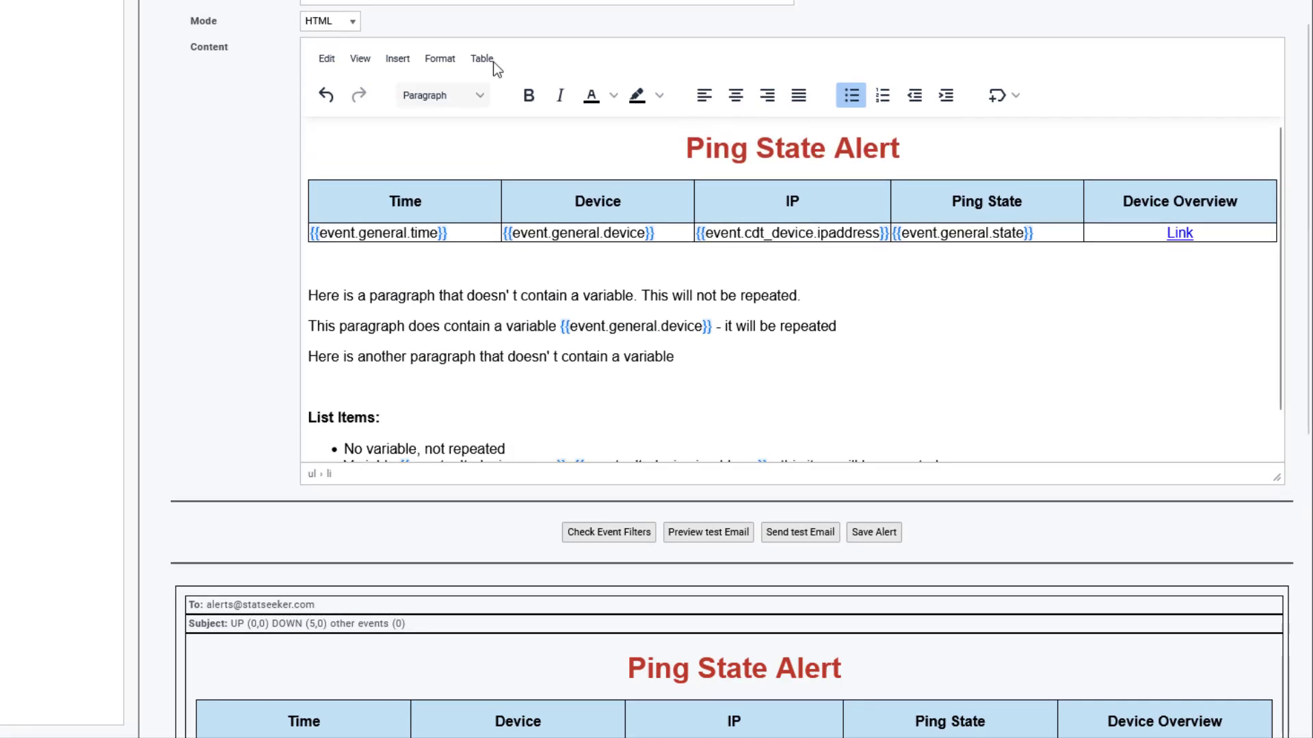
Step: Keep the content mode as HTML and bring up the alert template list
left_click(347, 25)
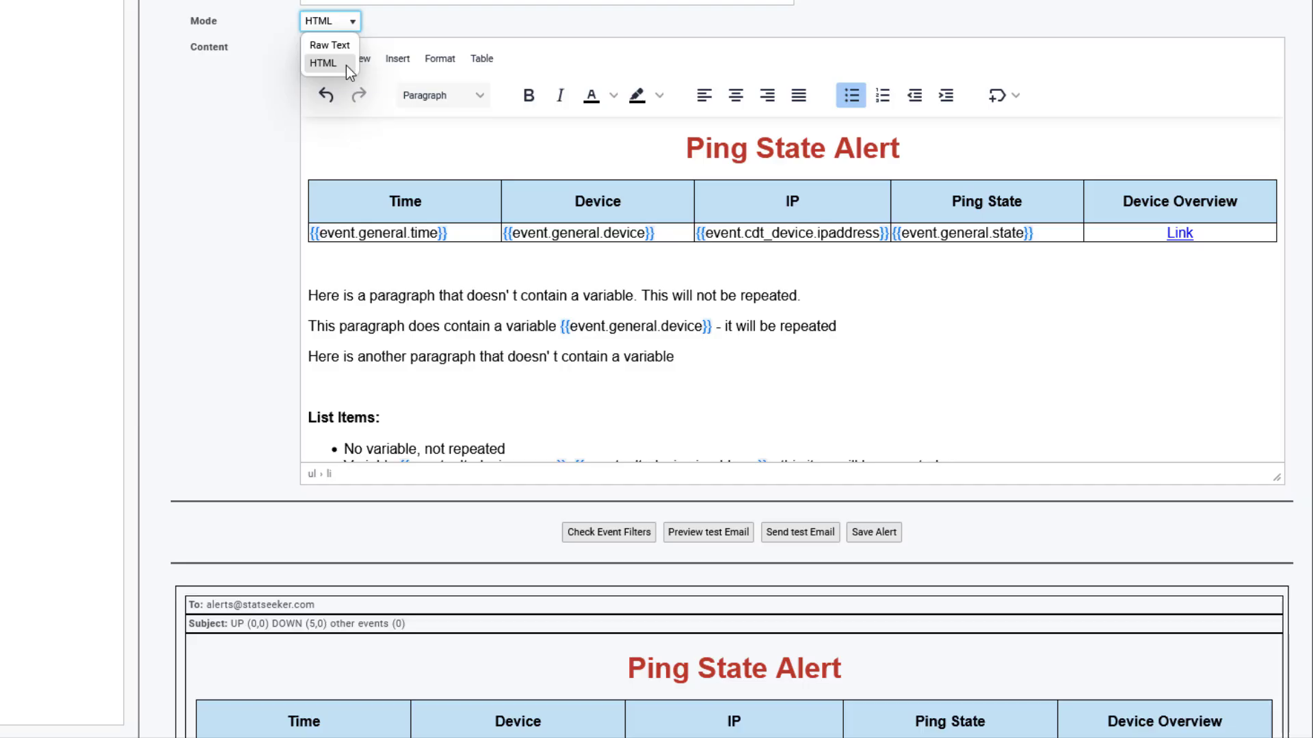
left_click(402, 21)
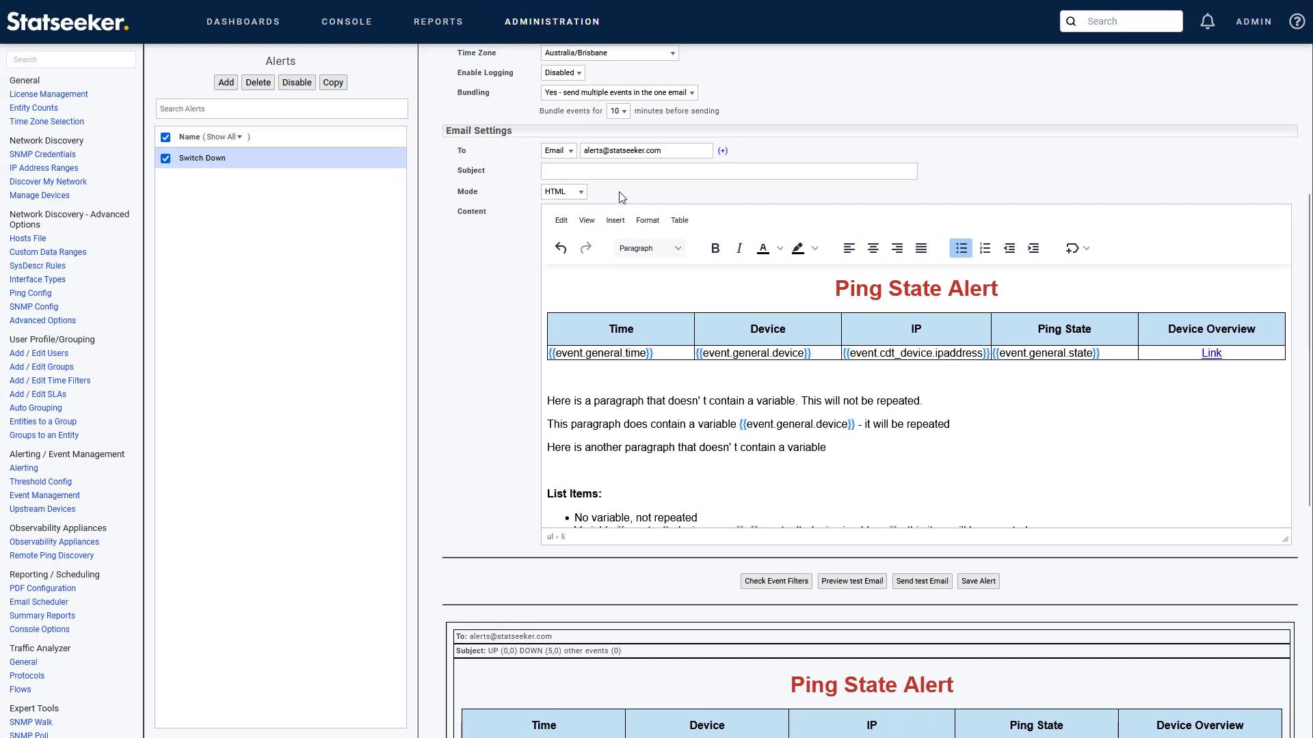
scroll(660, 211, "up", 5)
left_click(656, 91)
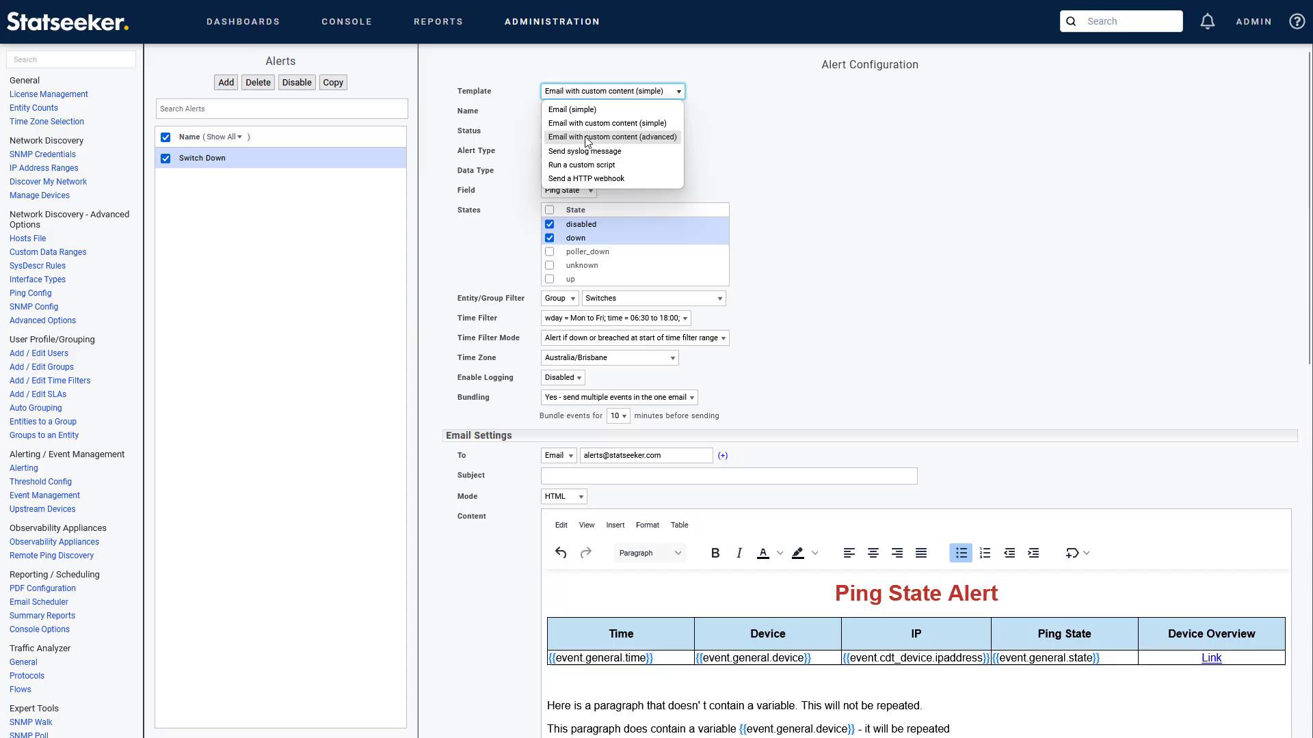
Step: Switch to the advanced custom-content email template and add a second, empty filter
left_click(666, 138)
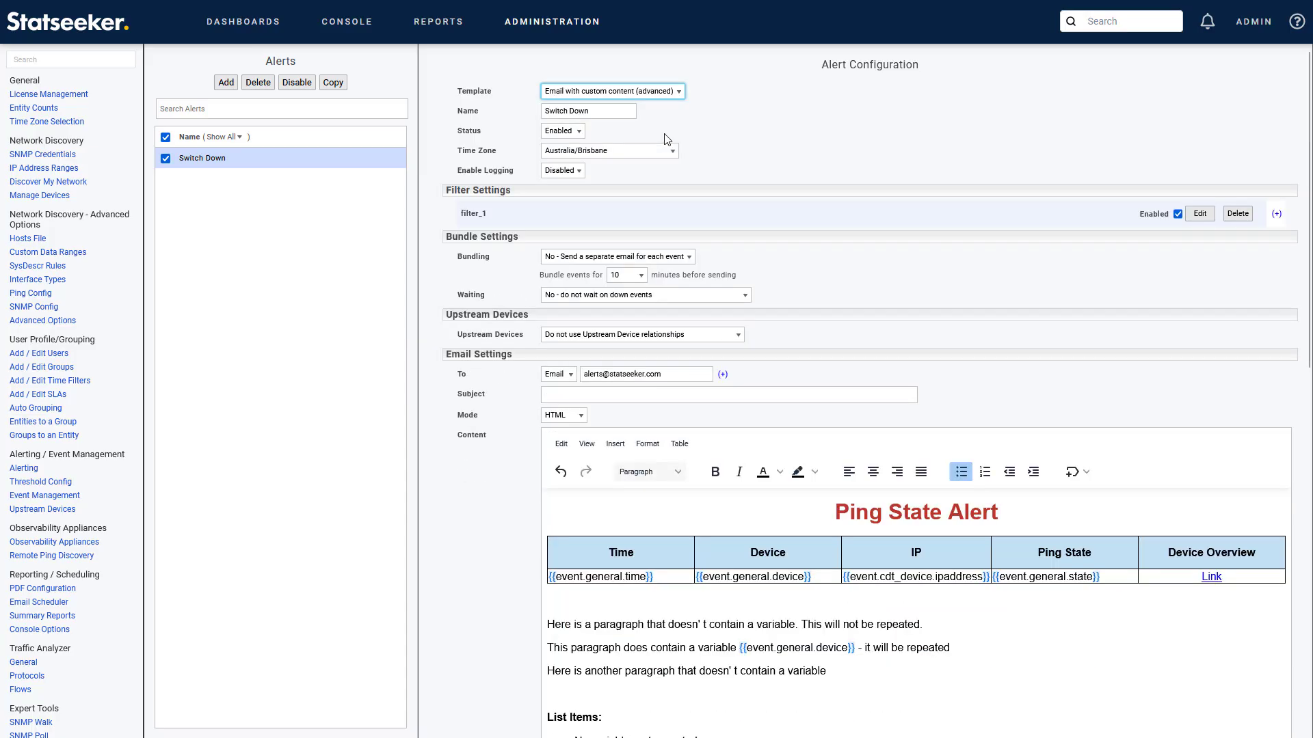
left_click(1202, 215)
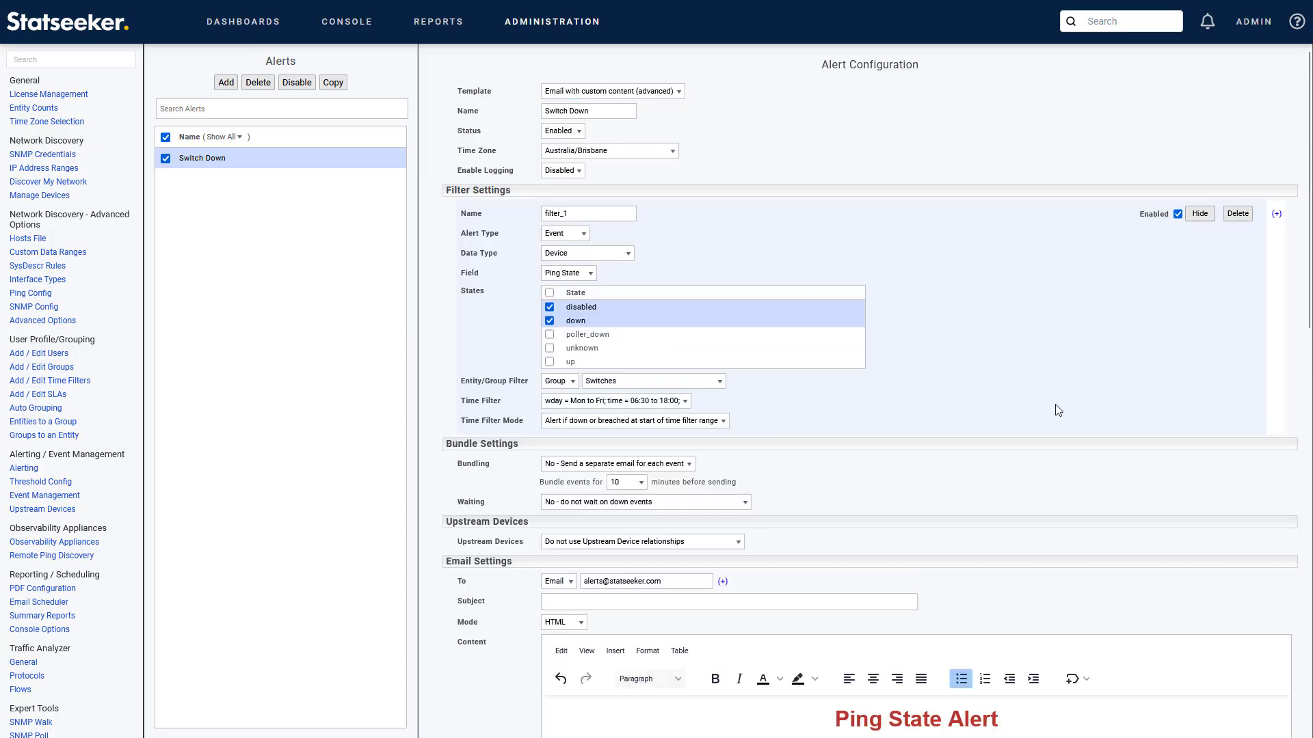
left_click(1276, 215)
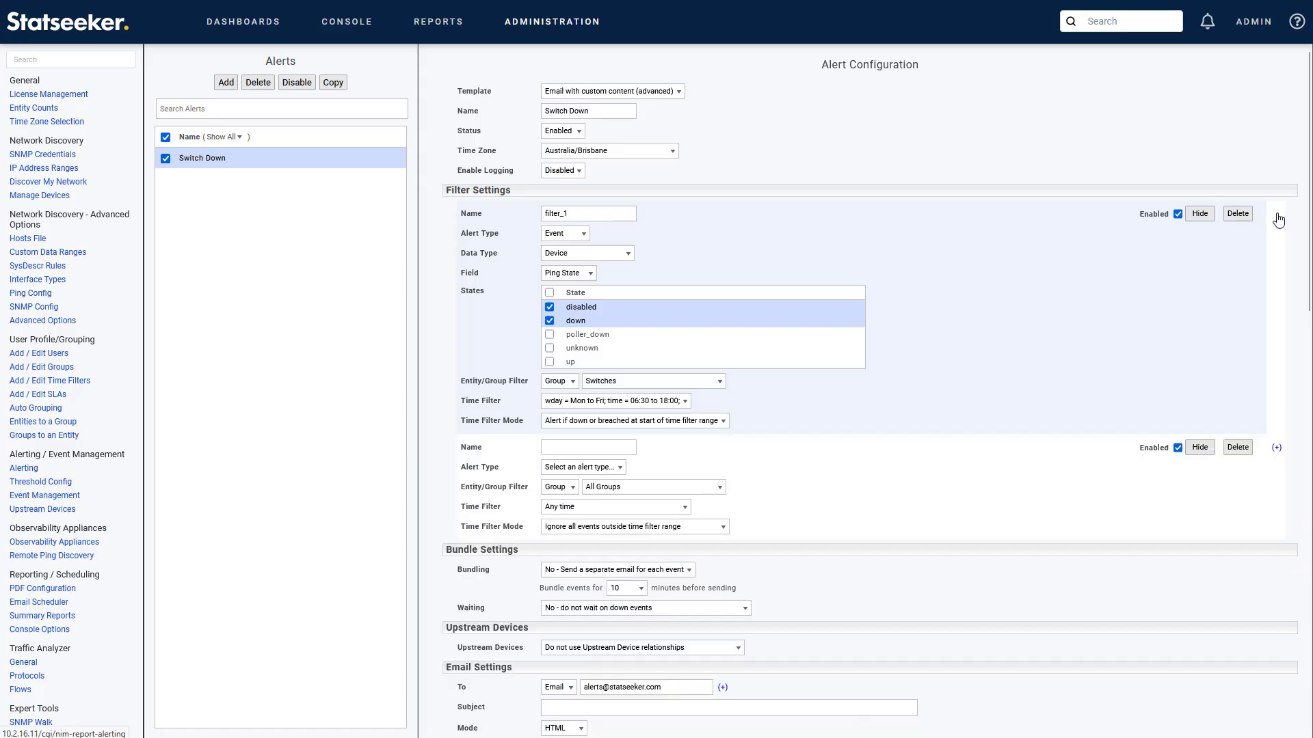
Step: Name the new filter 'routers' with Event alert type, Device data and Routers group, then collapse filters
left_click(583, 449)
type("routers")
left_click(589, 468)
left_click(592, 484)
left_click(589, 488)
left_click(573, 519)
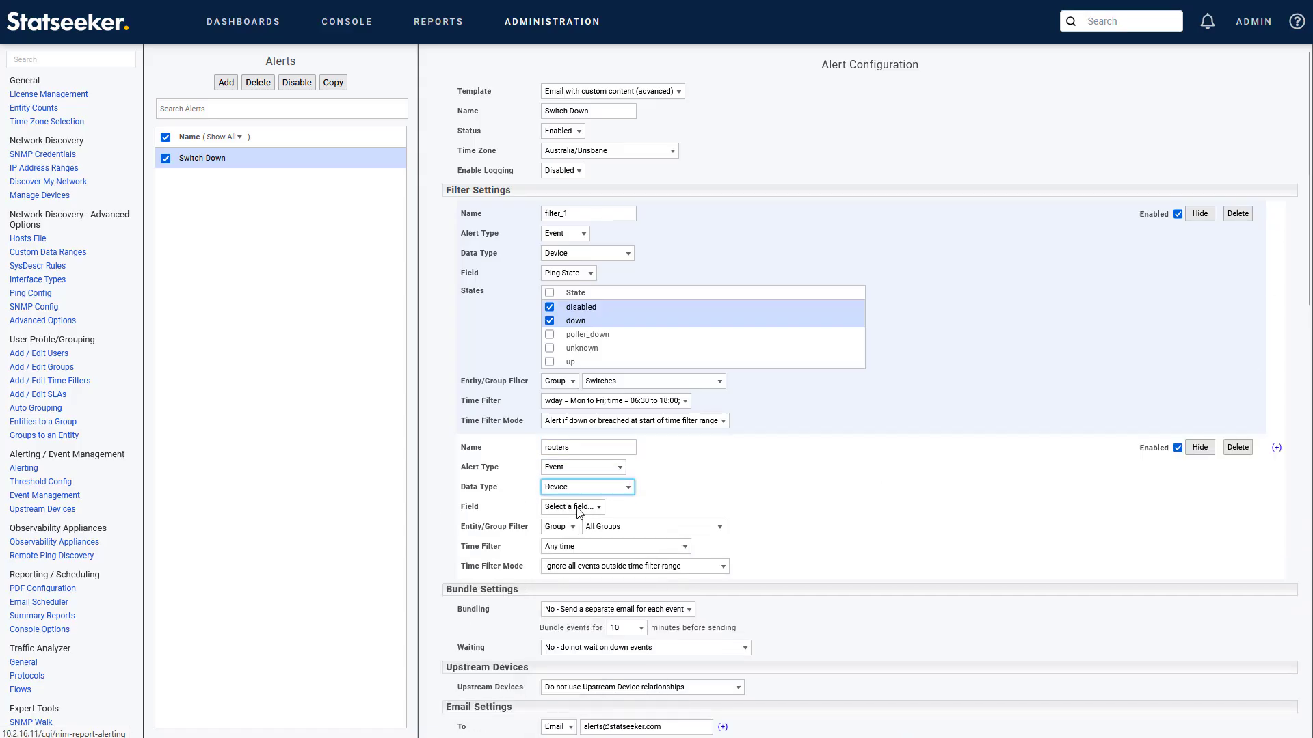
left_click(613, 615)
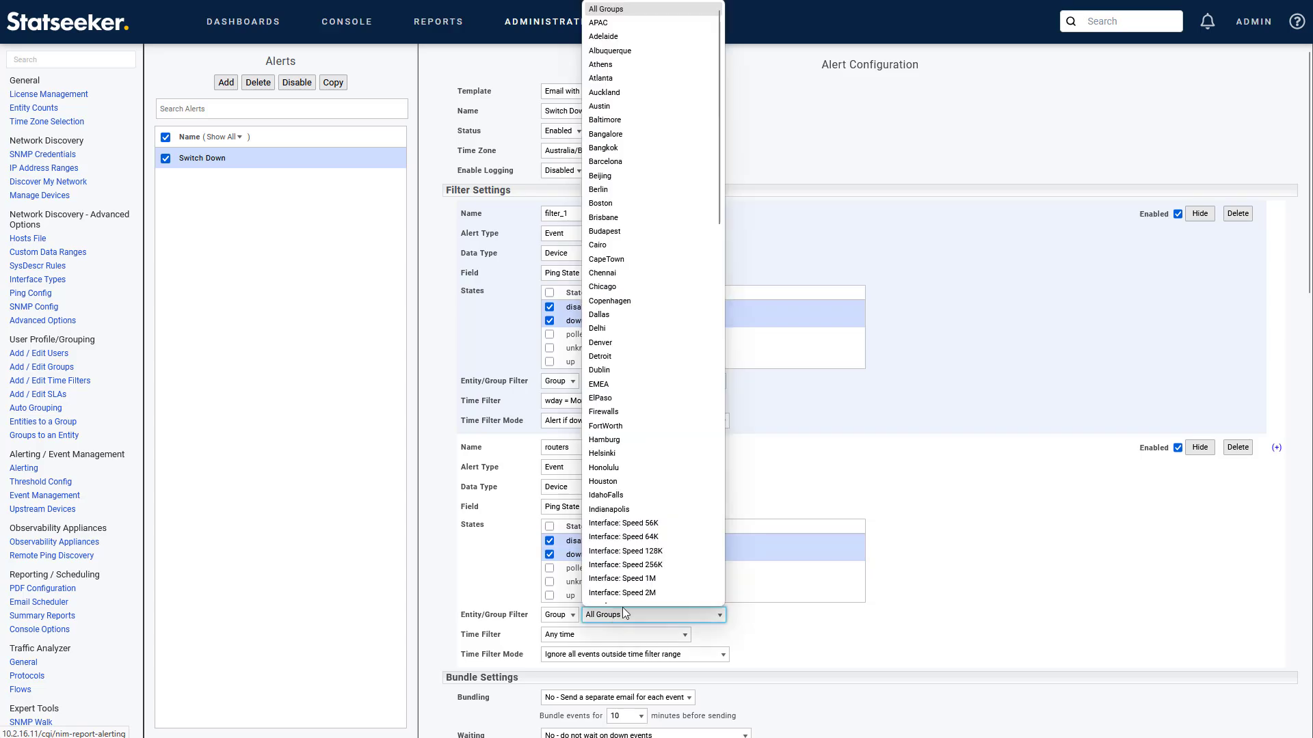
scroll(622, 607, "down", 10)
left_click(622, 607)
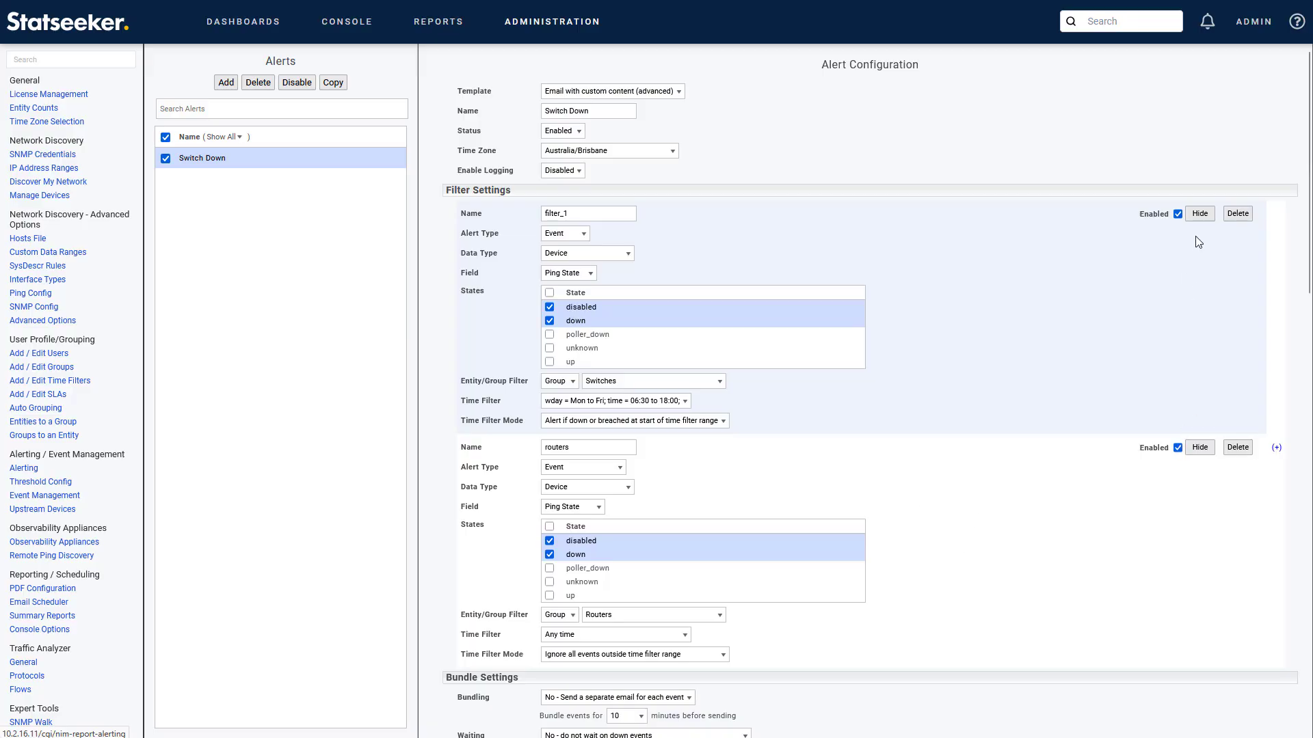
left_click(1199, 215)
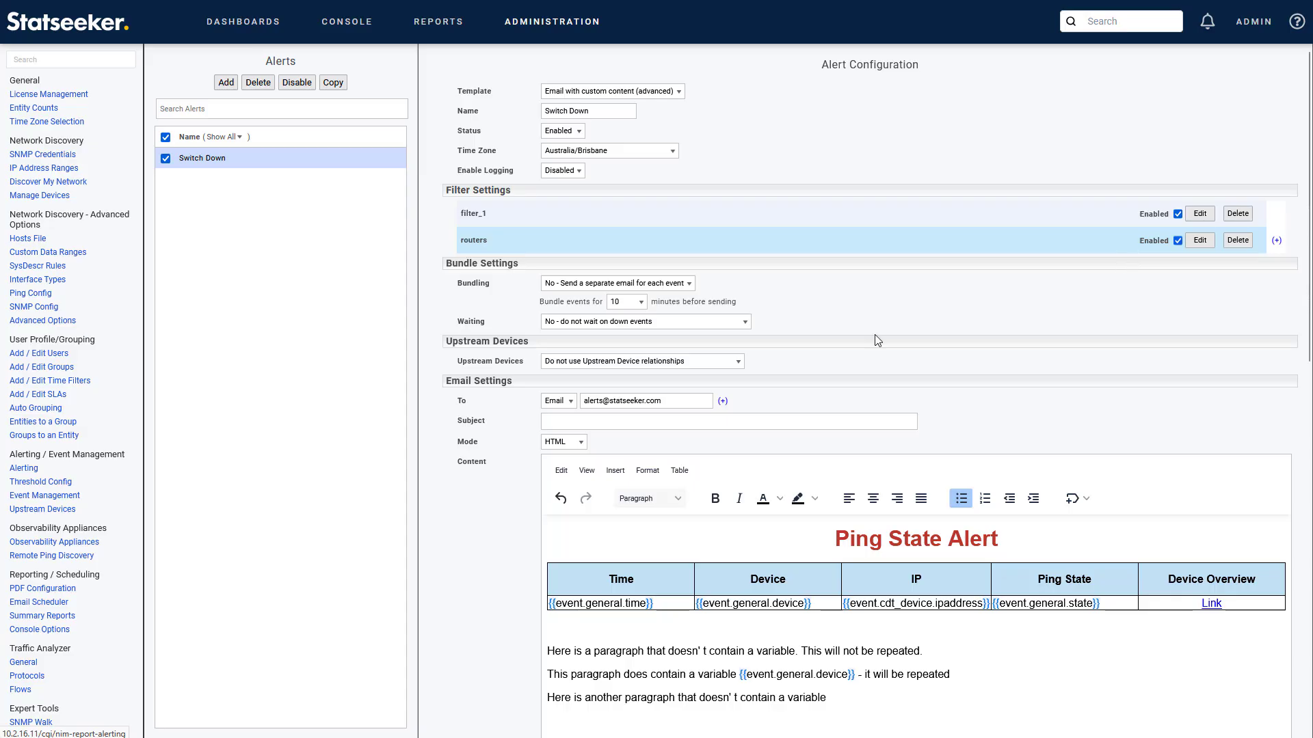
Step: Bundle at chosen times: collect from 6:00pm, email at 6:00am, Mon to Fri; note the Waiting label
left_click(618, 283)
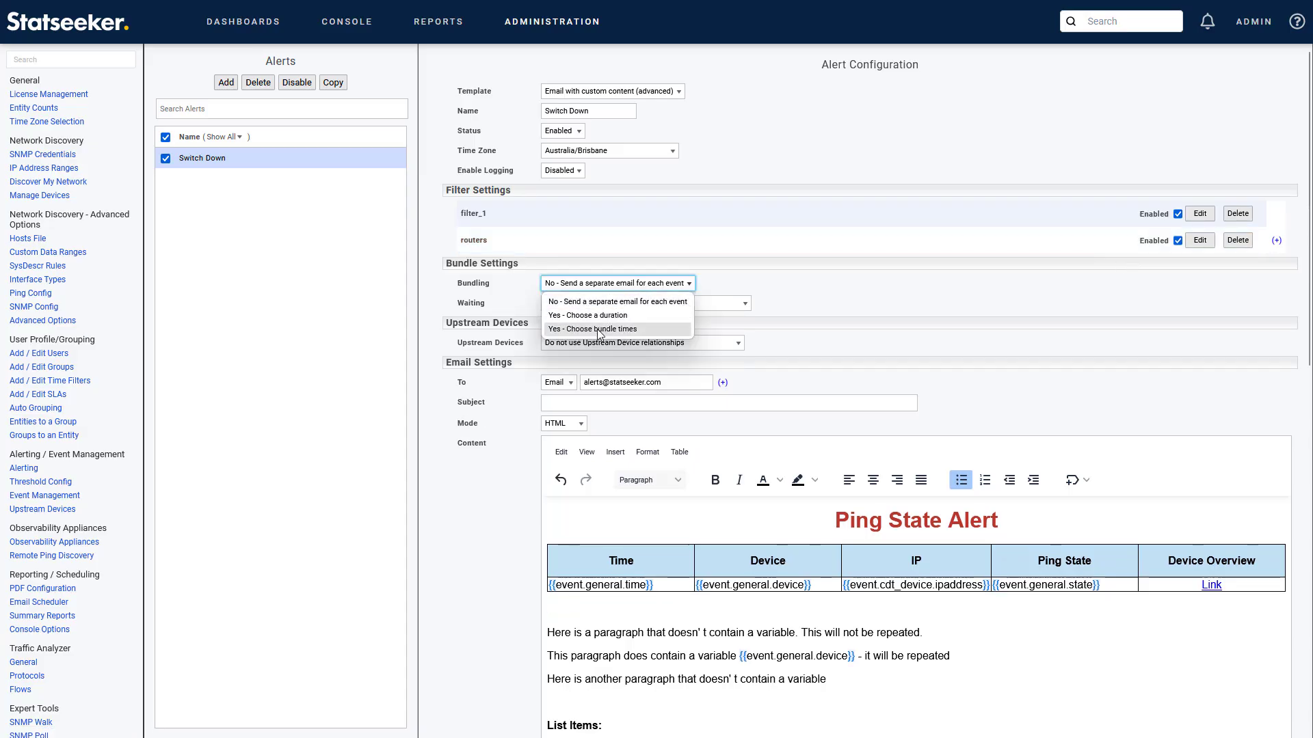
left_click(601, 329)
left_click(648, 304)
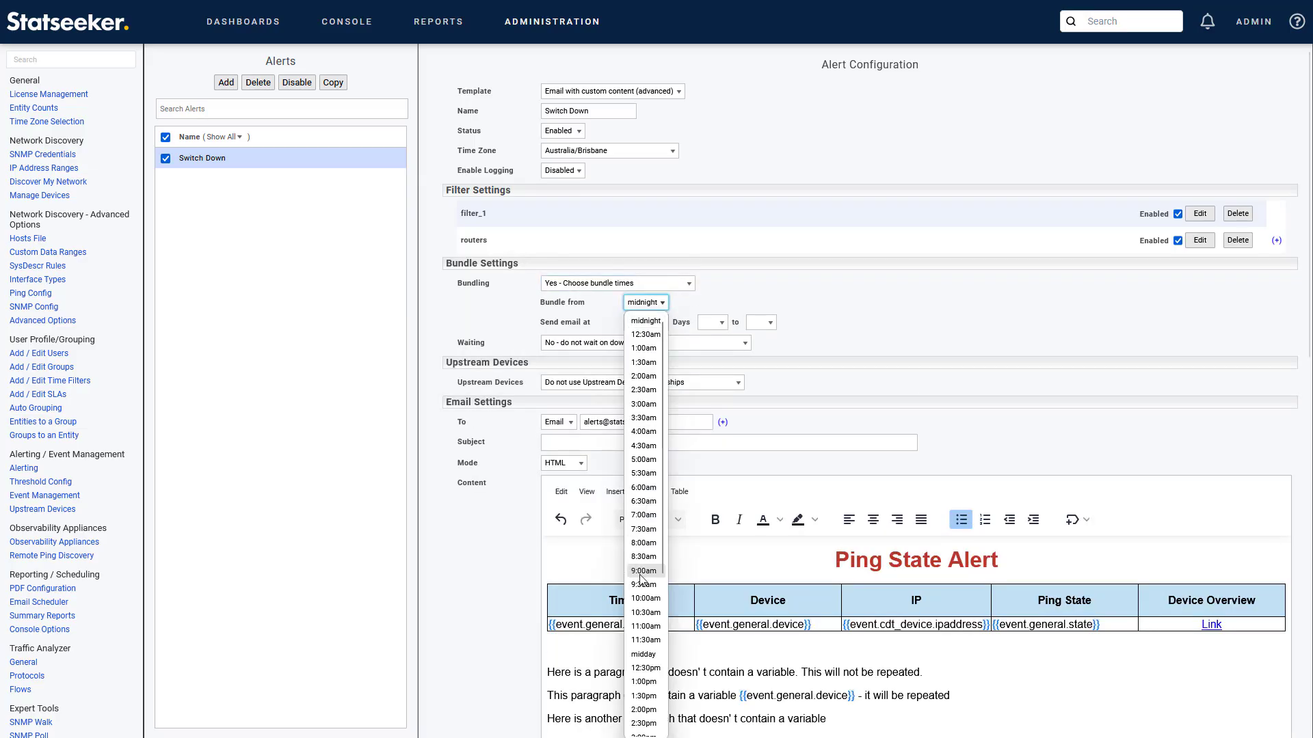
scroll(641, 581, "down", 3)
left_click(642, 578)
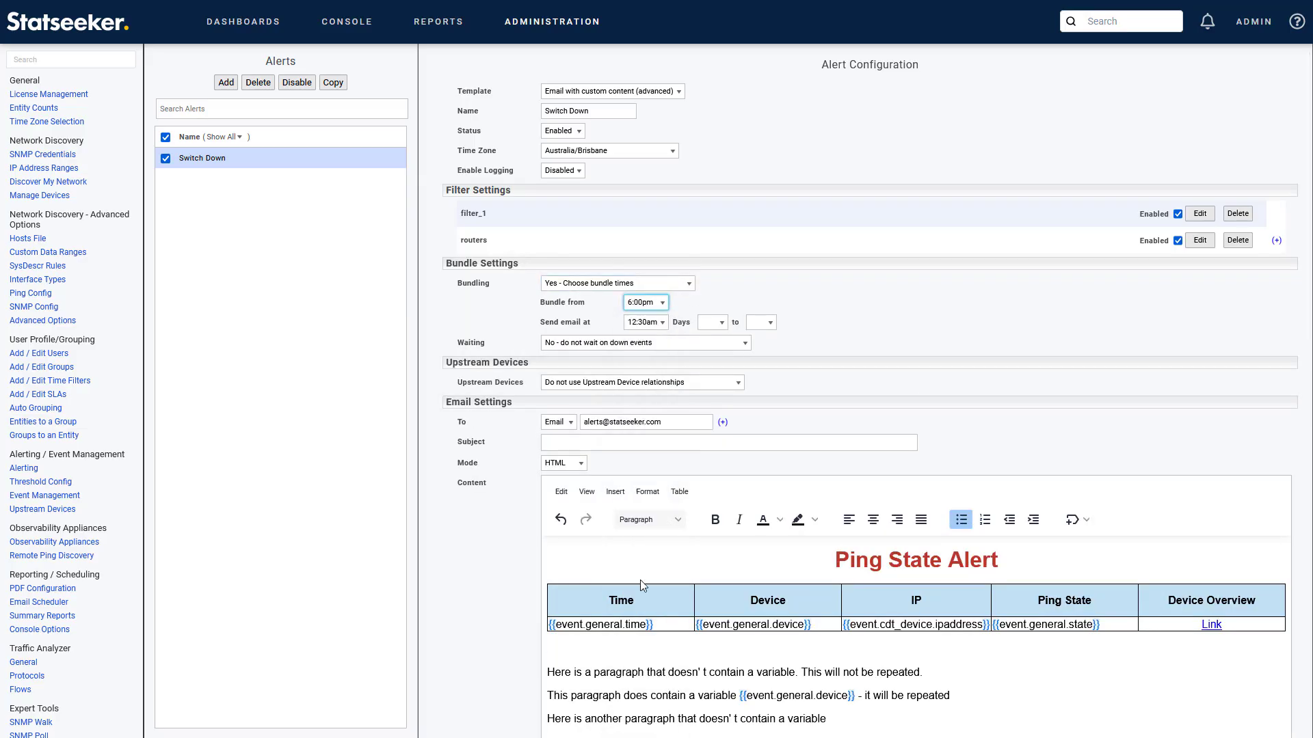
left_click(646, 322)
left_click(643, 493)
left_click(715, 322)
left_click(711, 367)
left_click(760, 322)
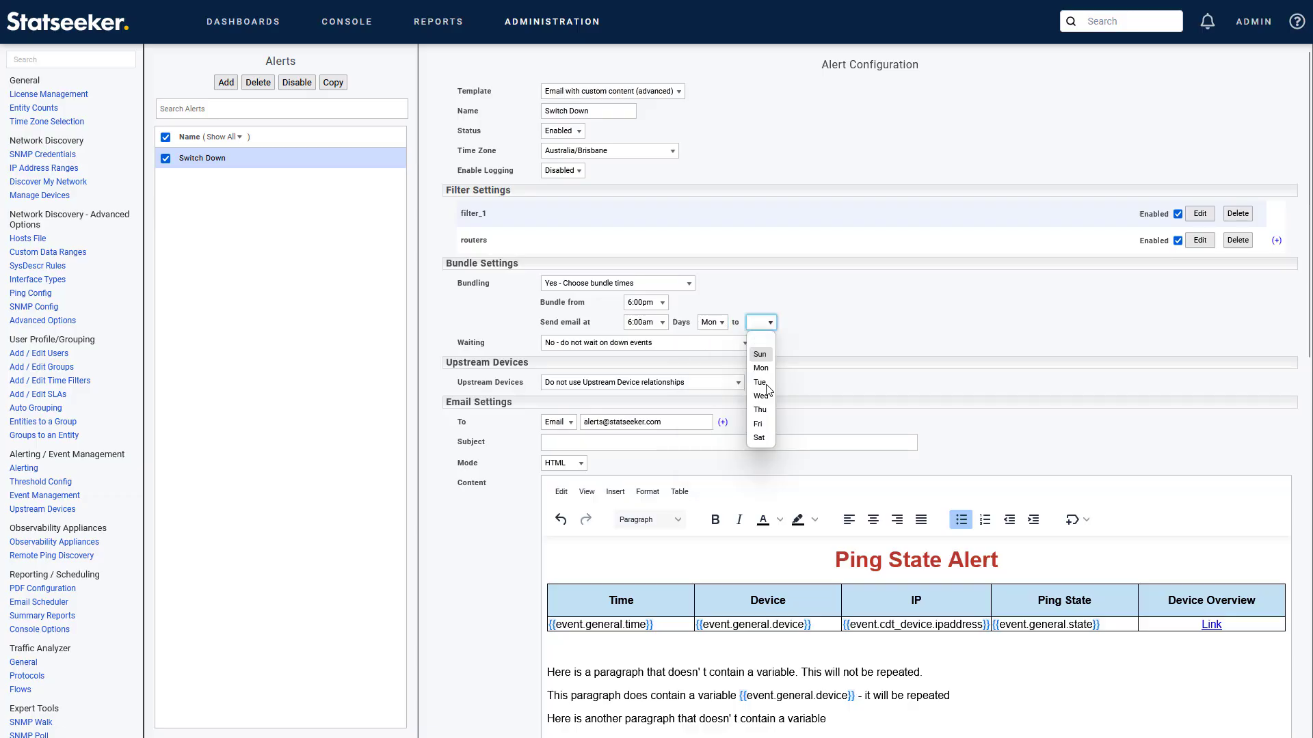
left_click(758, 423)
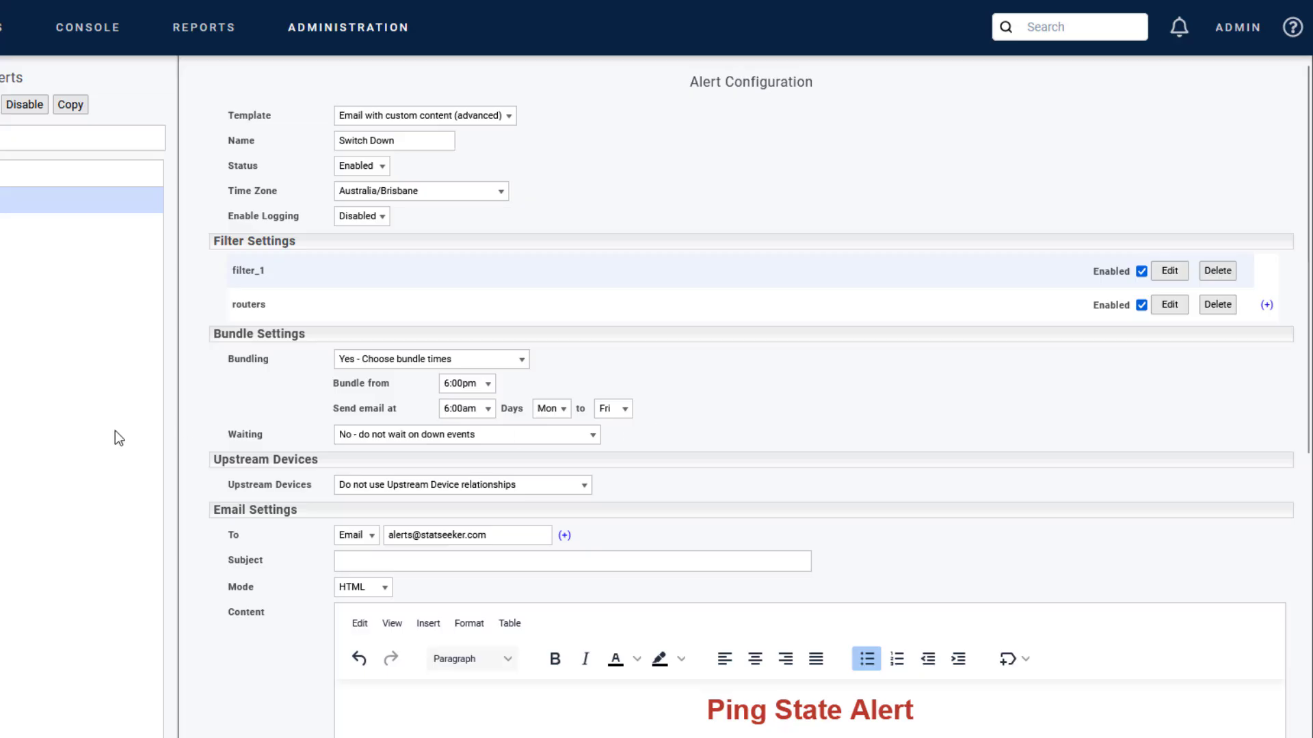
left_click_drag(231, 434, 277, 438)
left_click(692, 438)
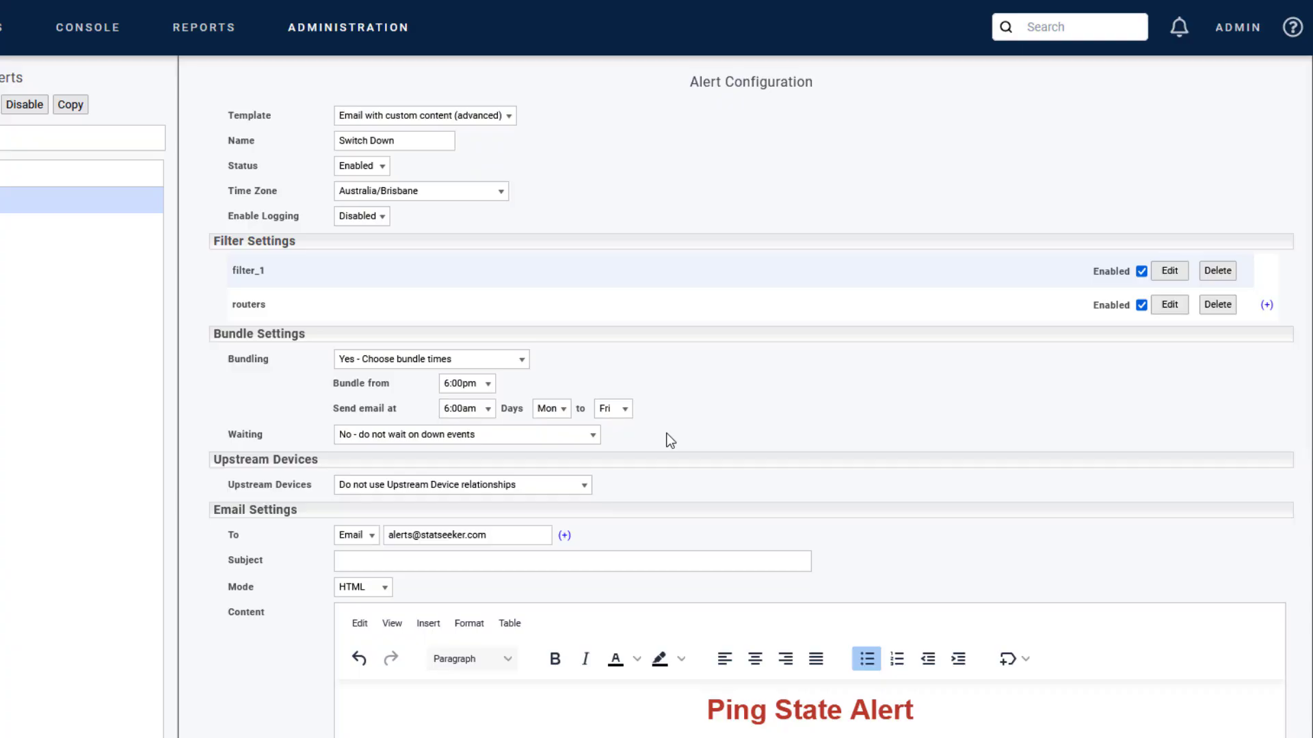
left_click(368, 442)
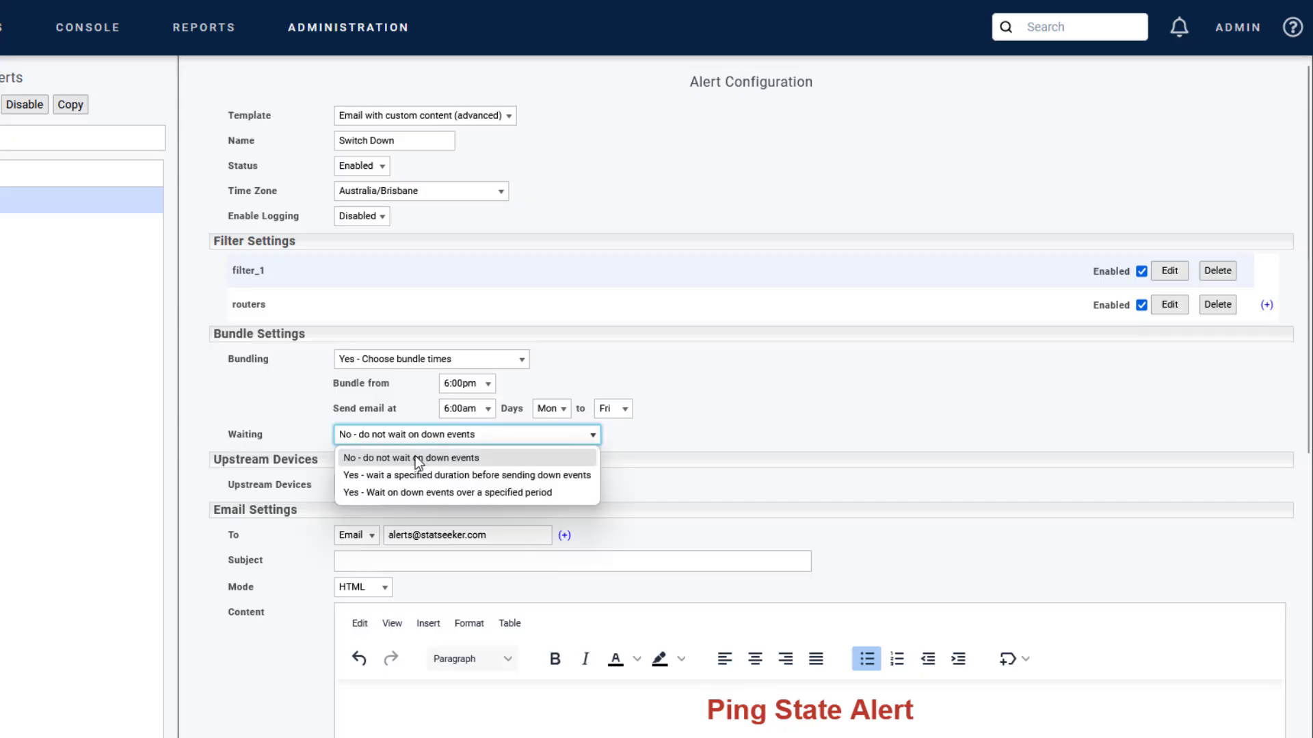
left_click(425, 474)
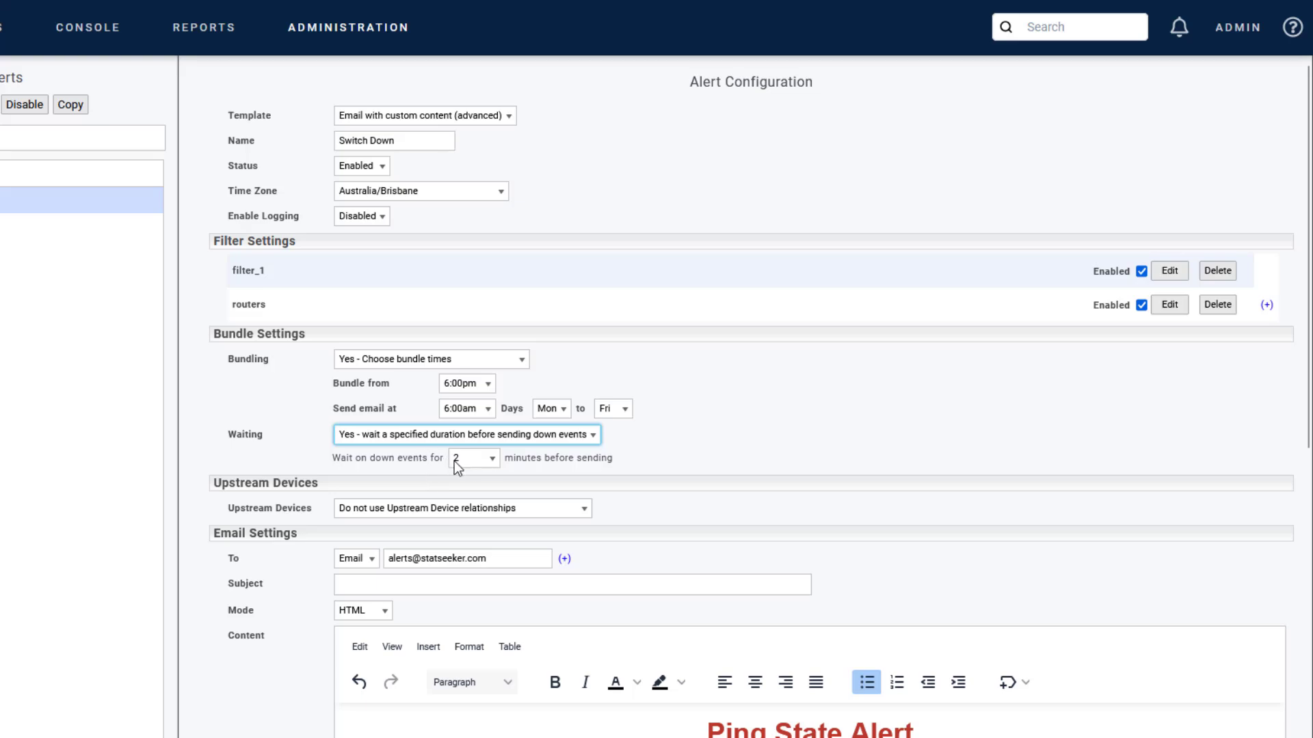
left_click(556, 438)
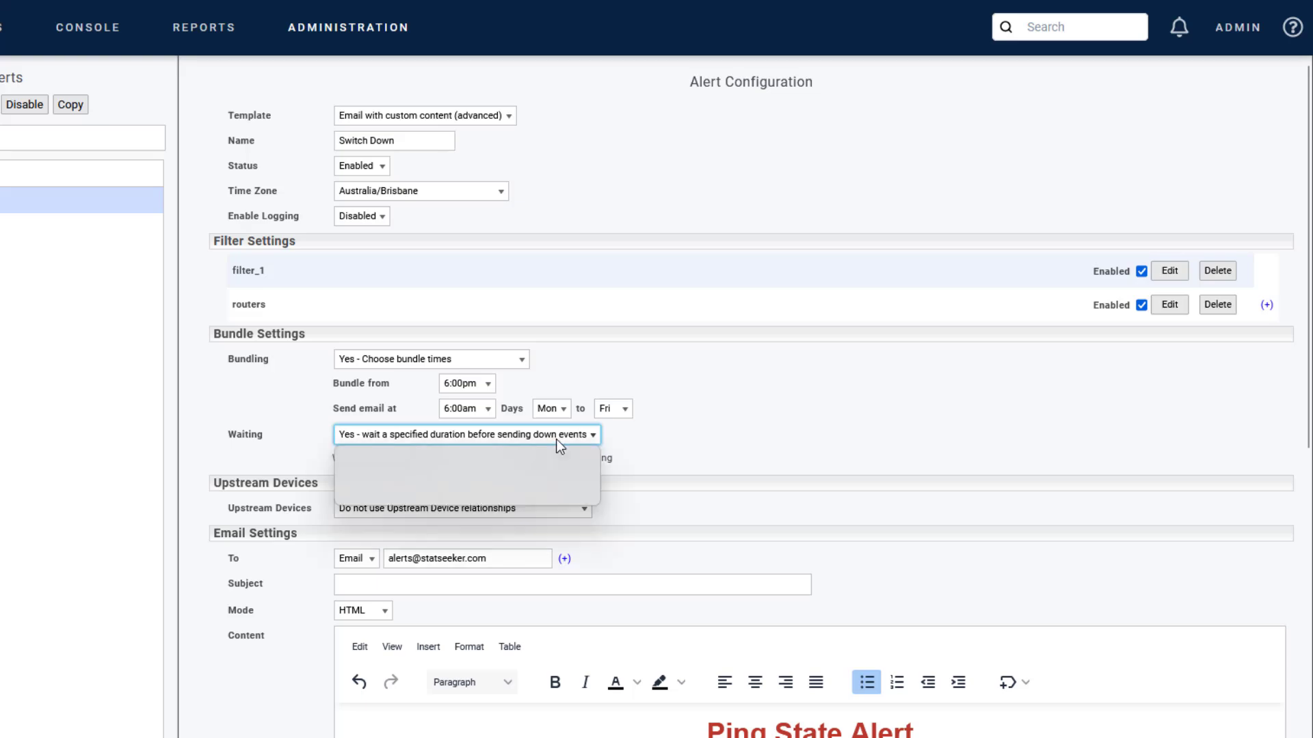
left_click(480, 492)
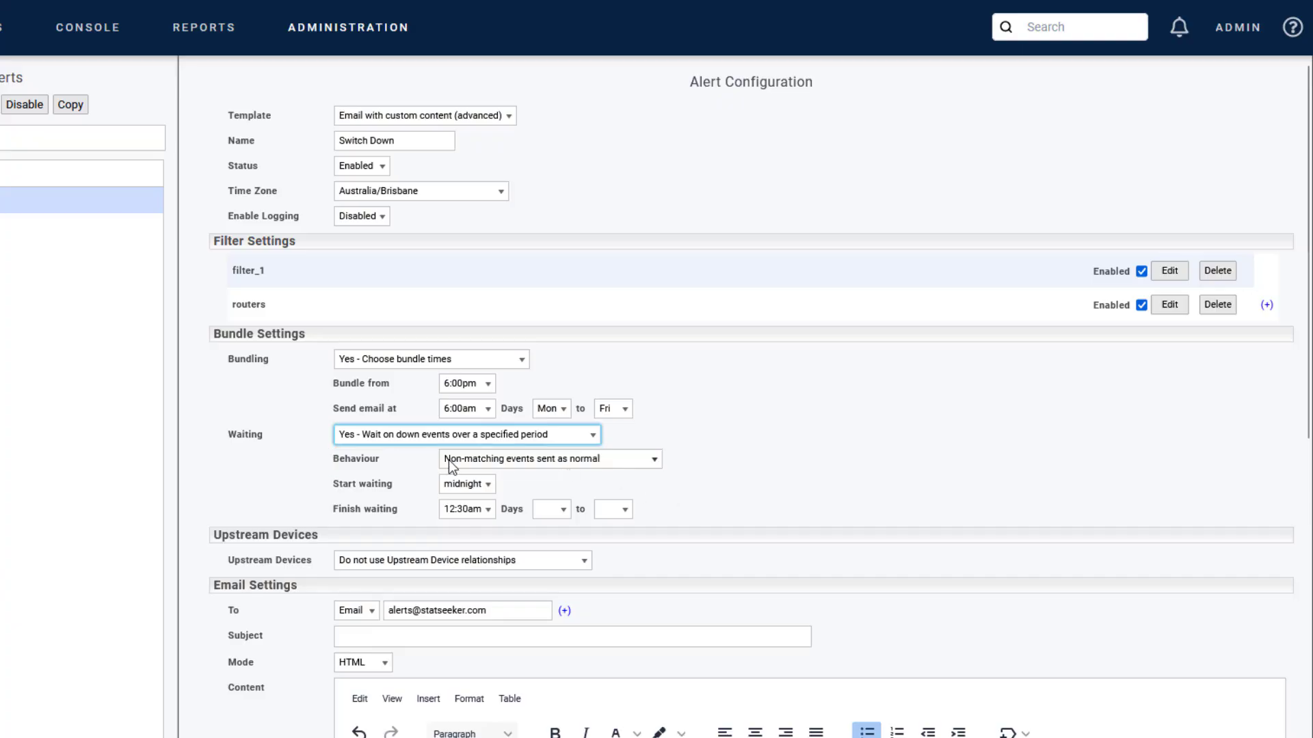
left_click(618, 466)
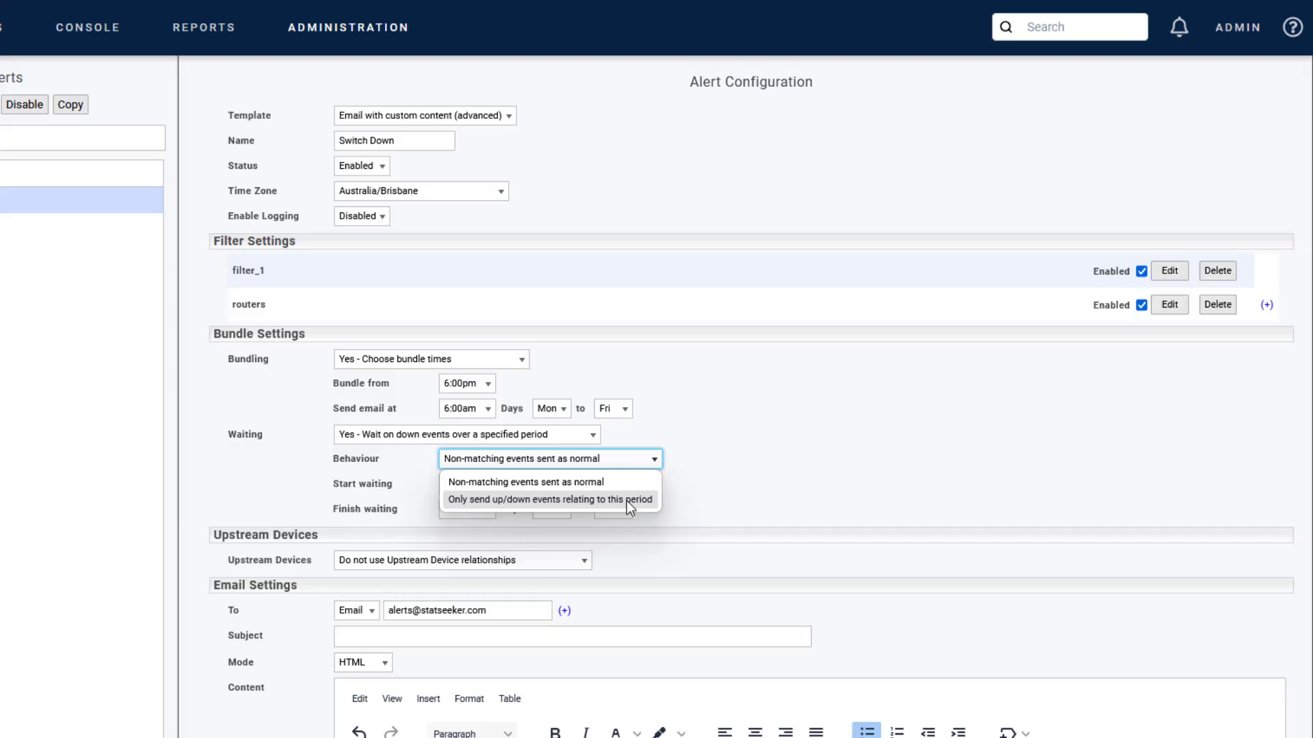
left_click(375, 435)
left_click(552, 456)
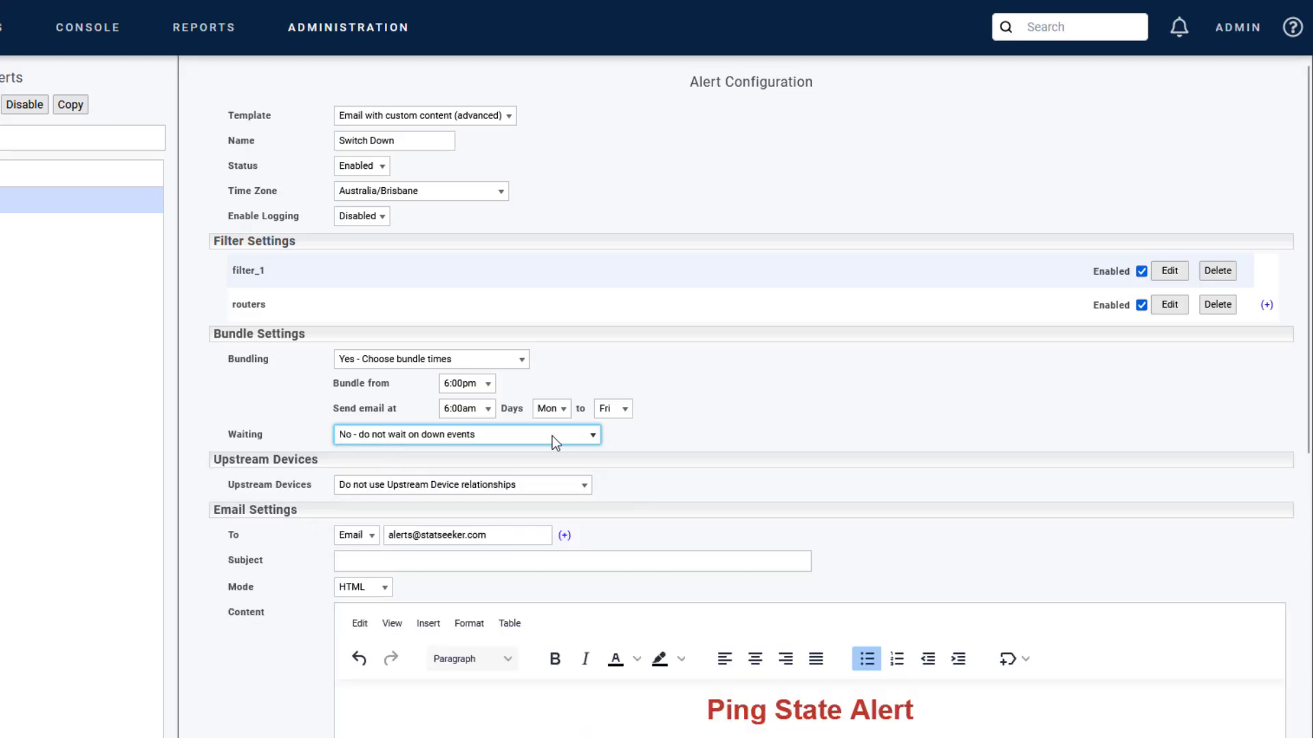
left_click(457, 486)
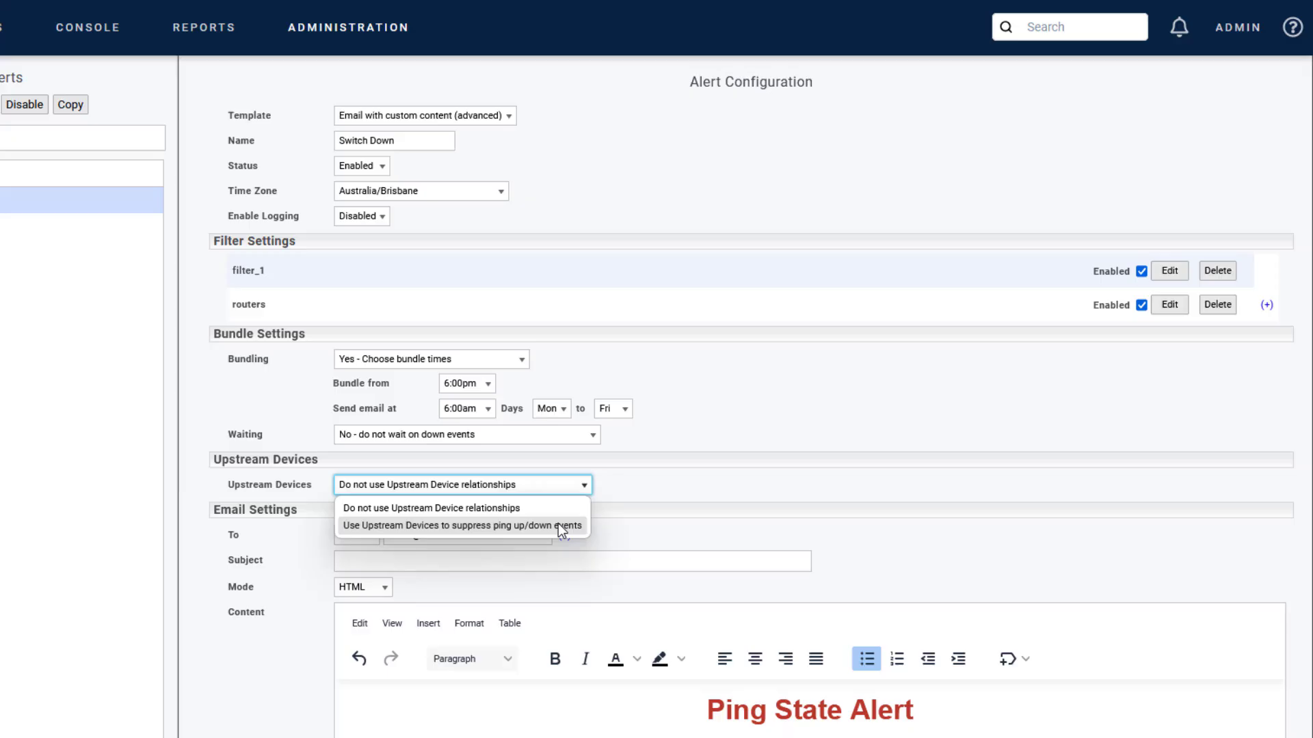
left_click(719, 528)
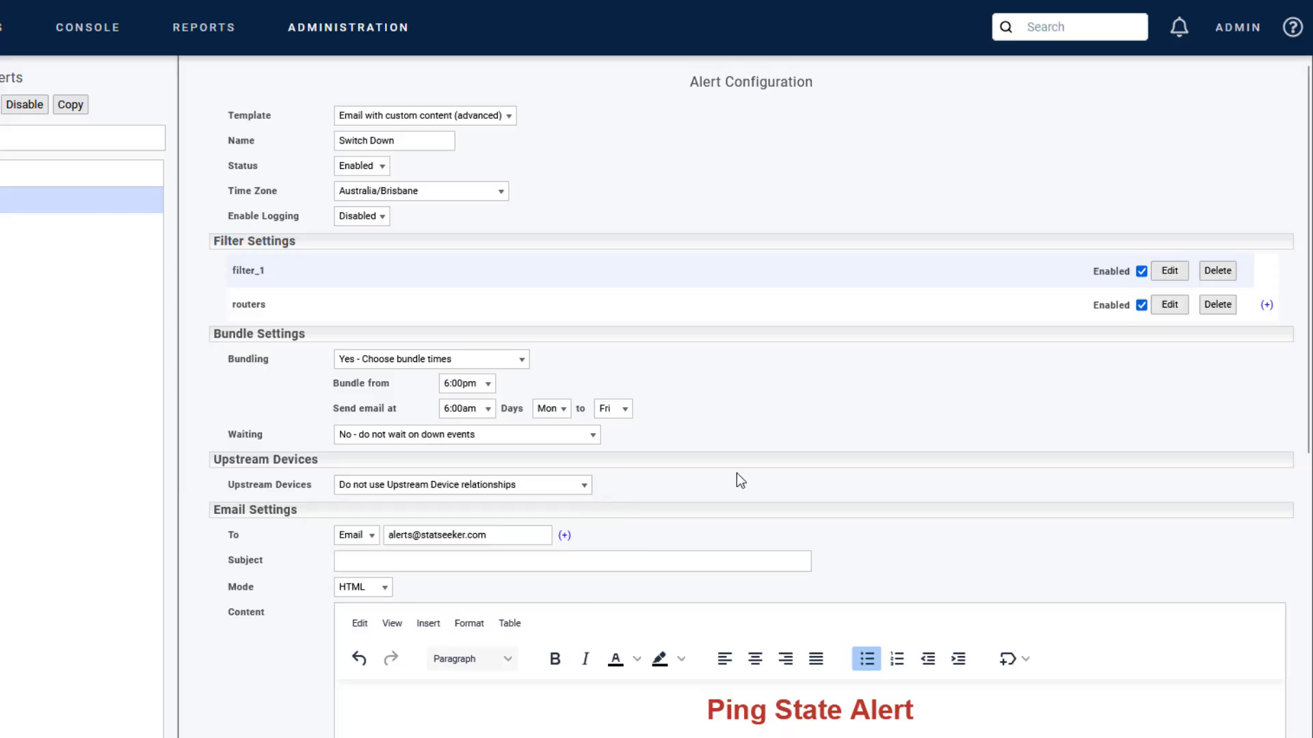
scroll(745, 475, "down", 9)
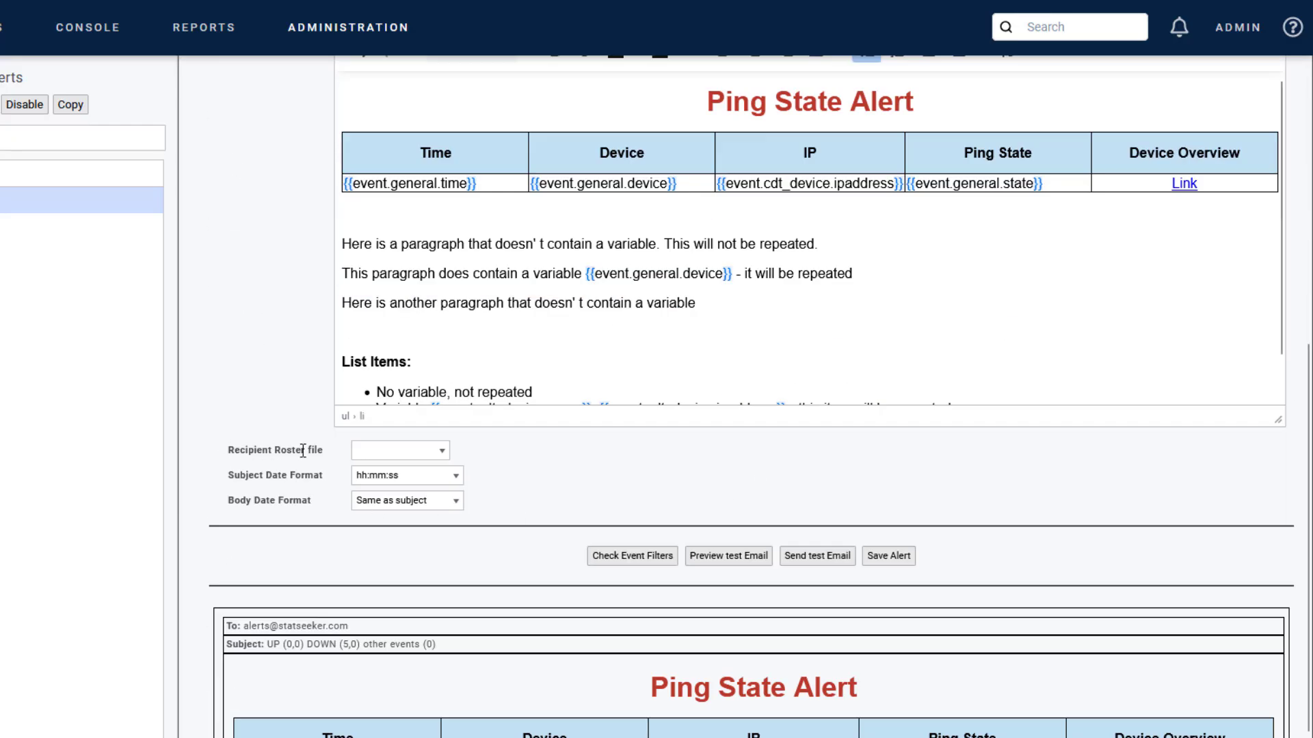
left_click(400, 451)
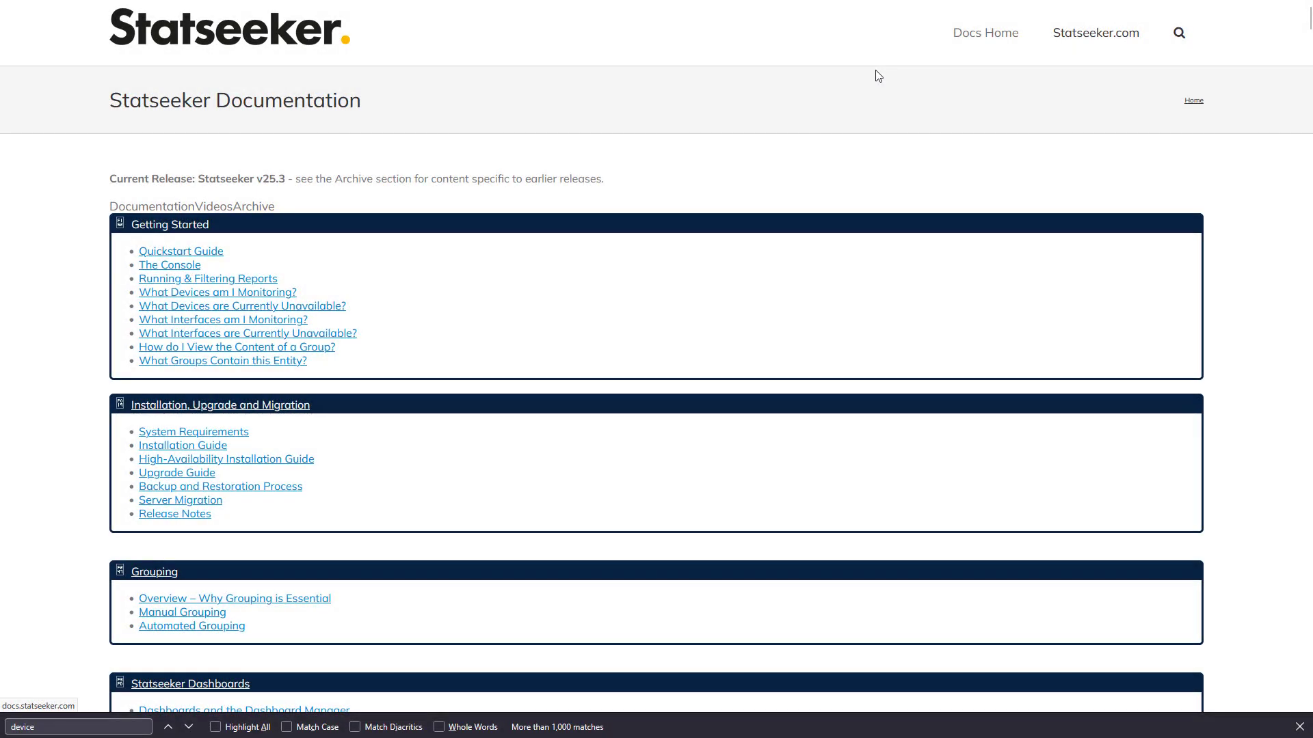
Step: Open the Alerting documentation page at its 'Email with custom content (advanced)' template section
scroll(784, 231, "down", 8)
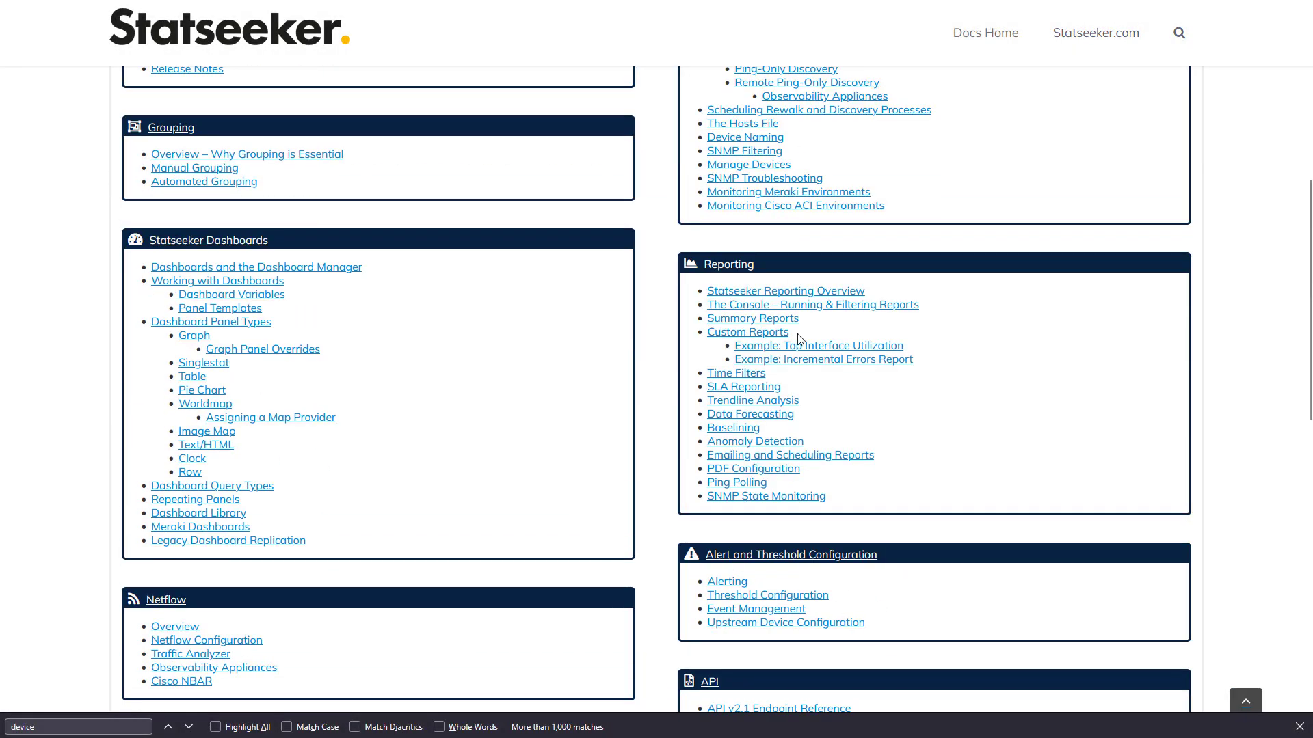
left_click(726, 581)
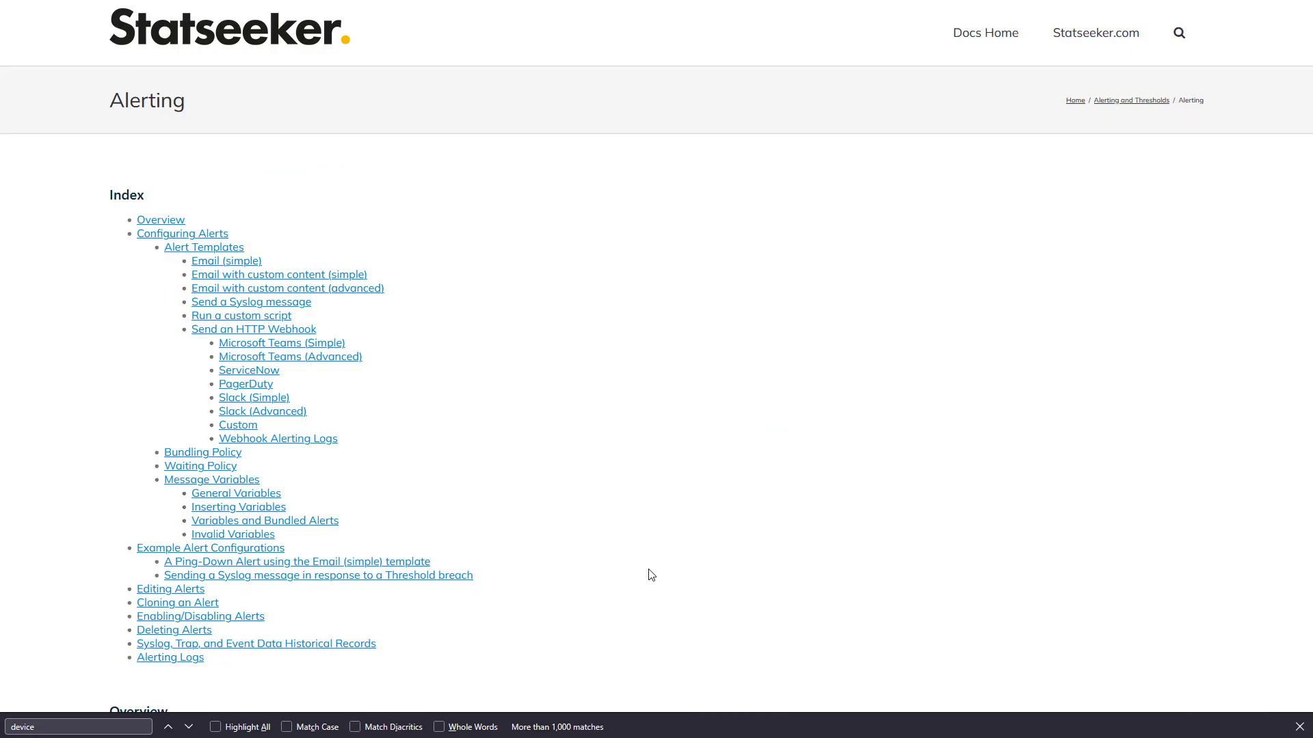
left_click(360, 299)
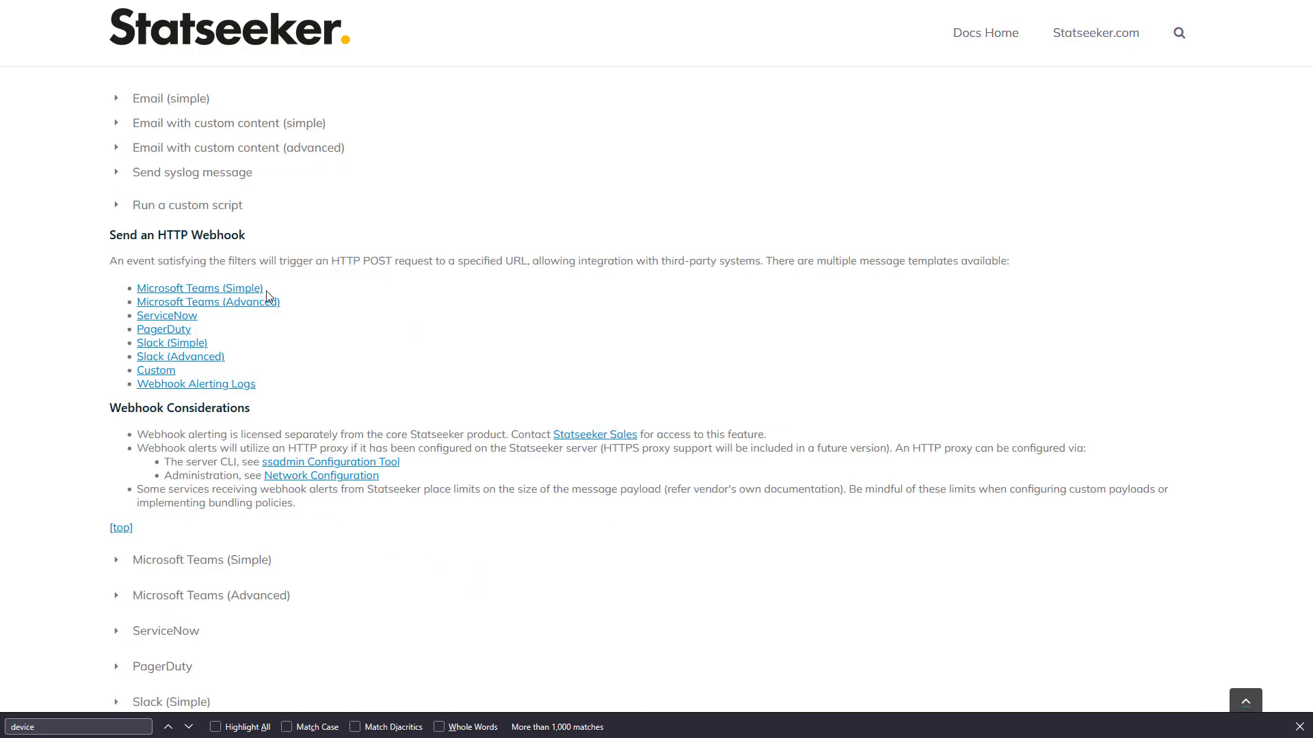
left_click(118, 152)
Step: Review the Recipient Roster File syntax: YYYY MM DD HH MM date format, line format and five examples
scroll(472, 352, "down", 10)
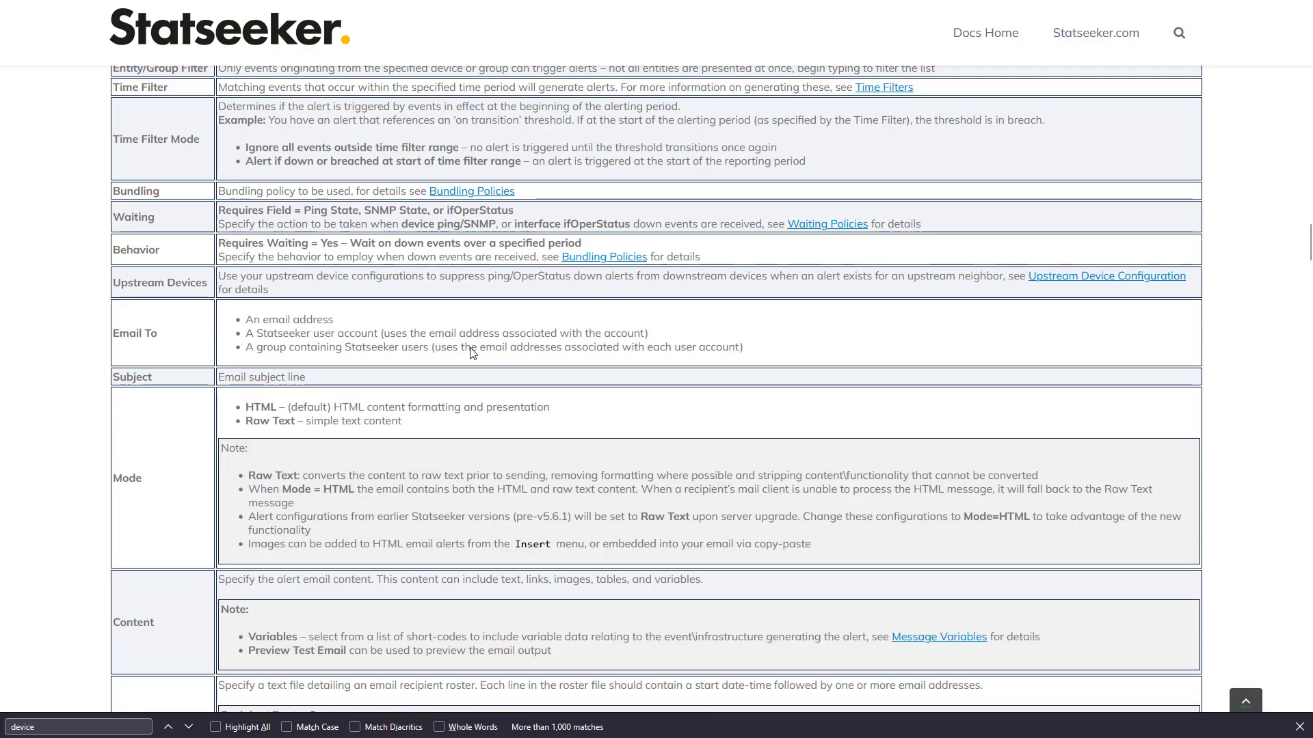
scroll(471, 352, "down", 7)
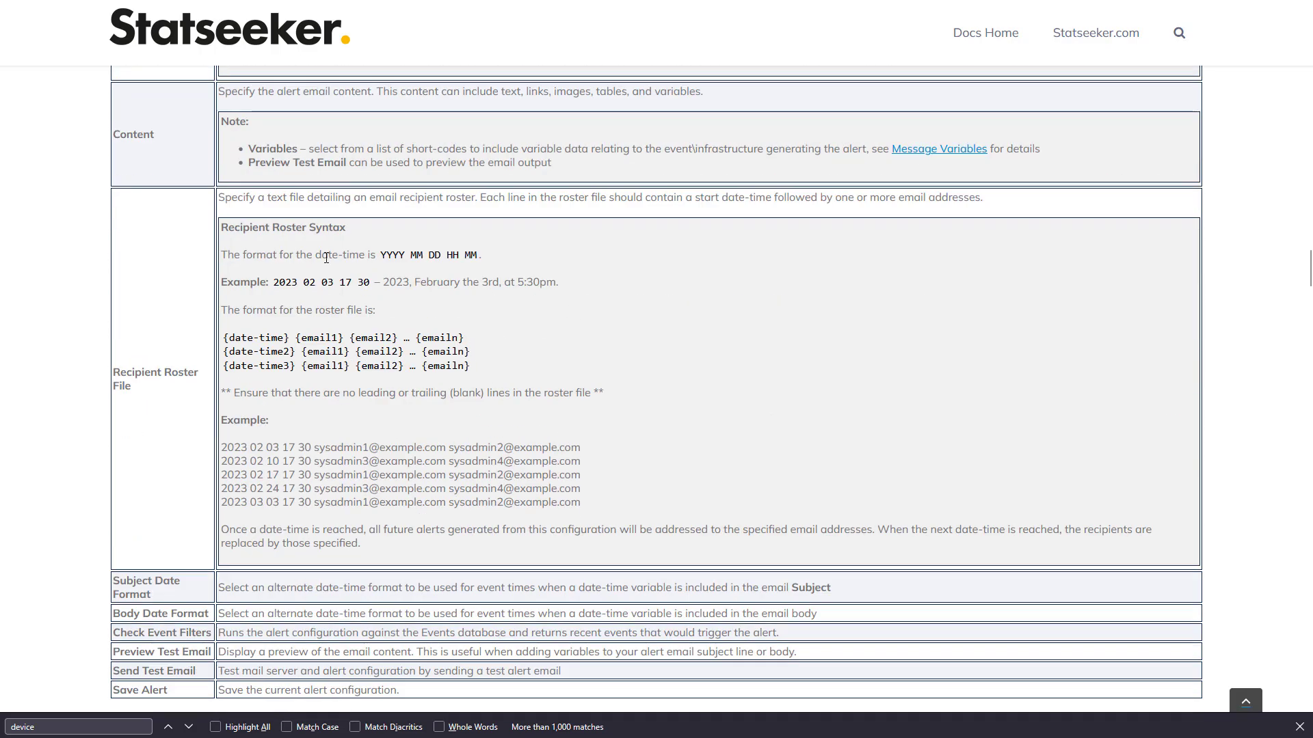
left_click_drag(380, 255, 480, 256)
left_click(226, 337)
left_click_drag(226, 337, 503, 335)
left_click_drag(220, 447, 588, 506)
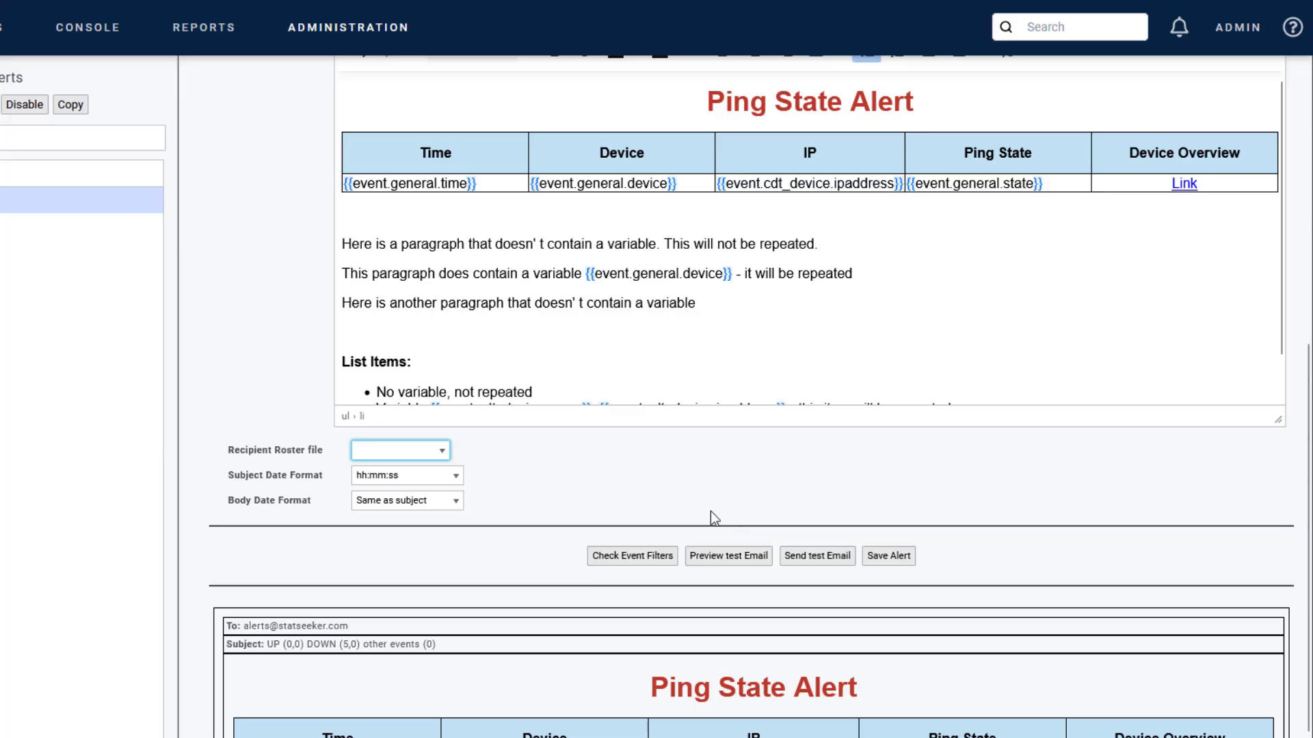
Step: Leave the Subject Date Format at hh:mm:ss, with Body Date Format 'Same as subject'
left_click(412, 475)
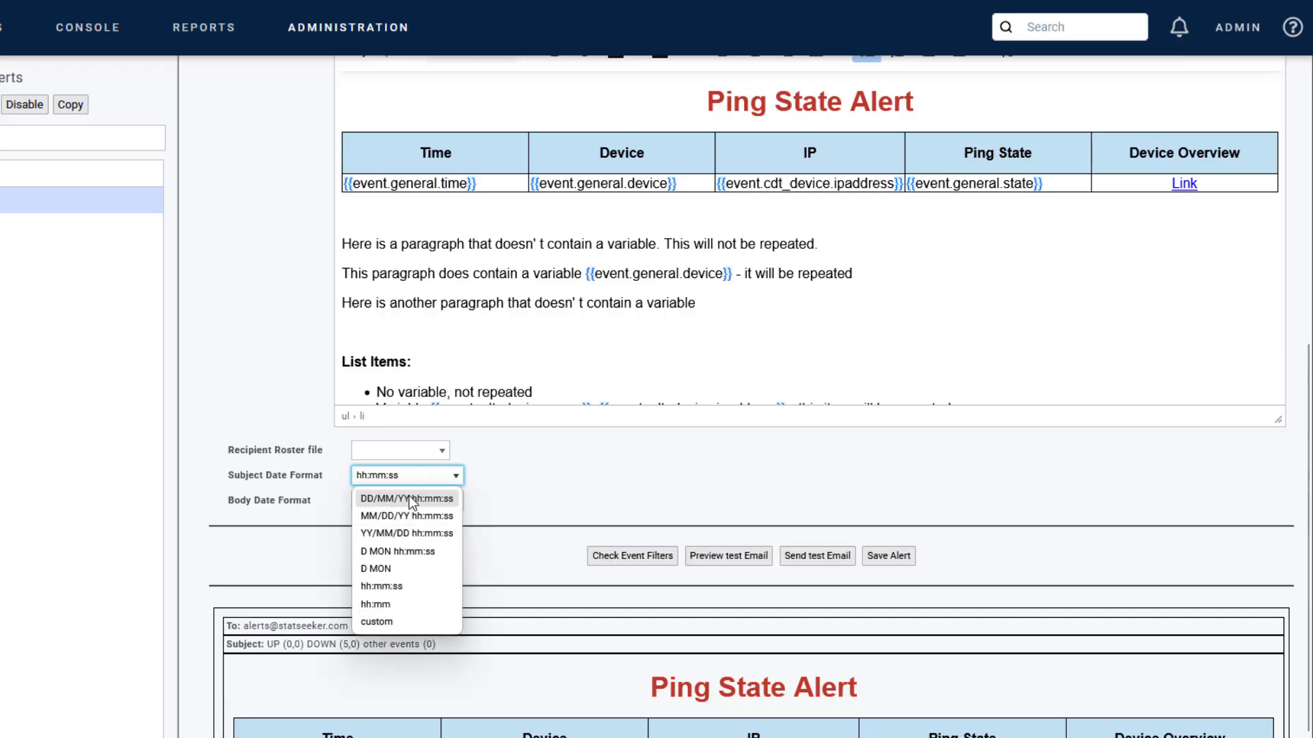
left_click(538, 469)
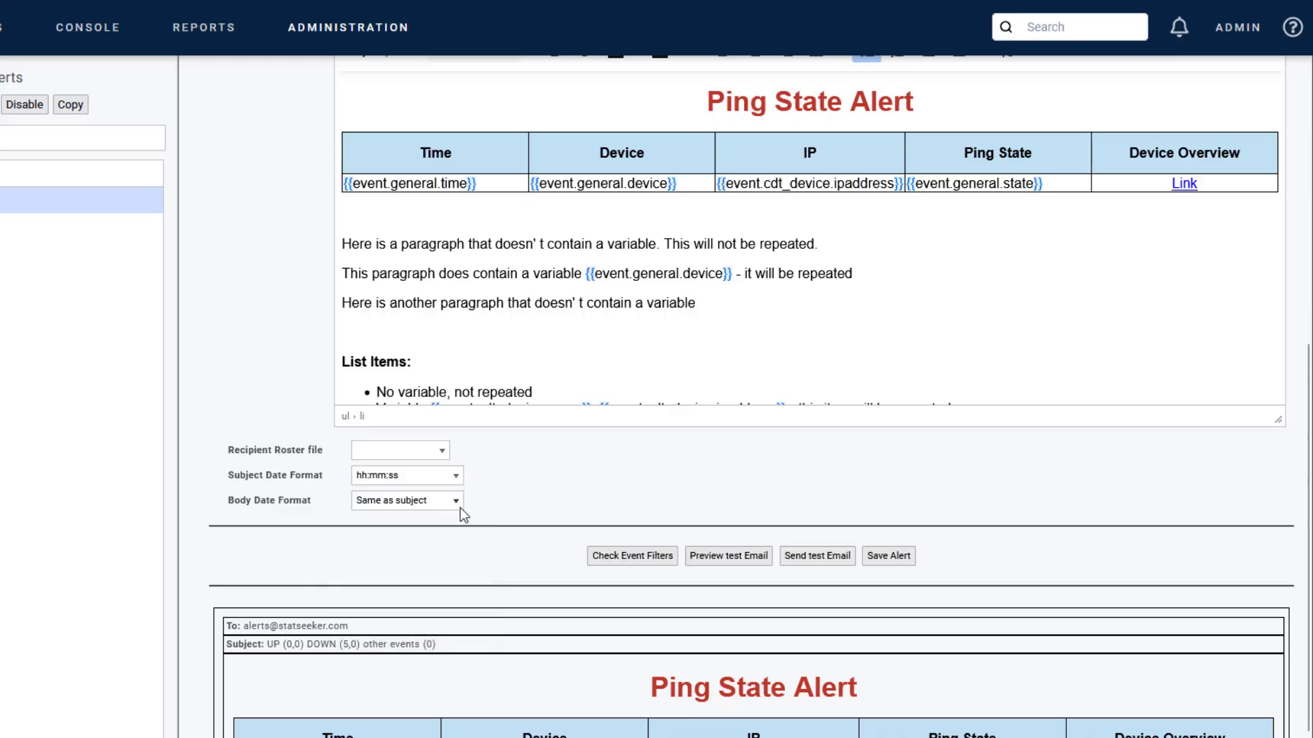
scroll(509, 496, "up", 10)
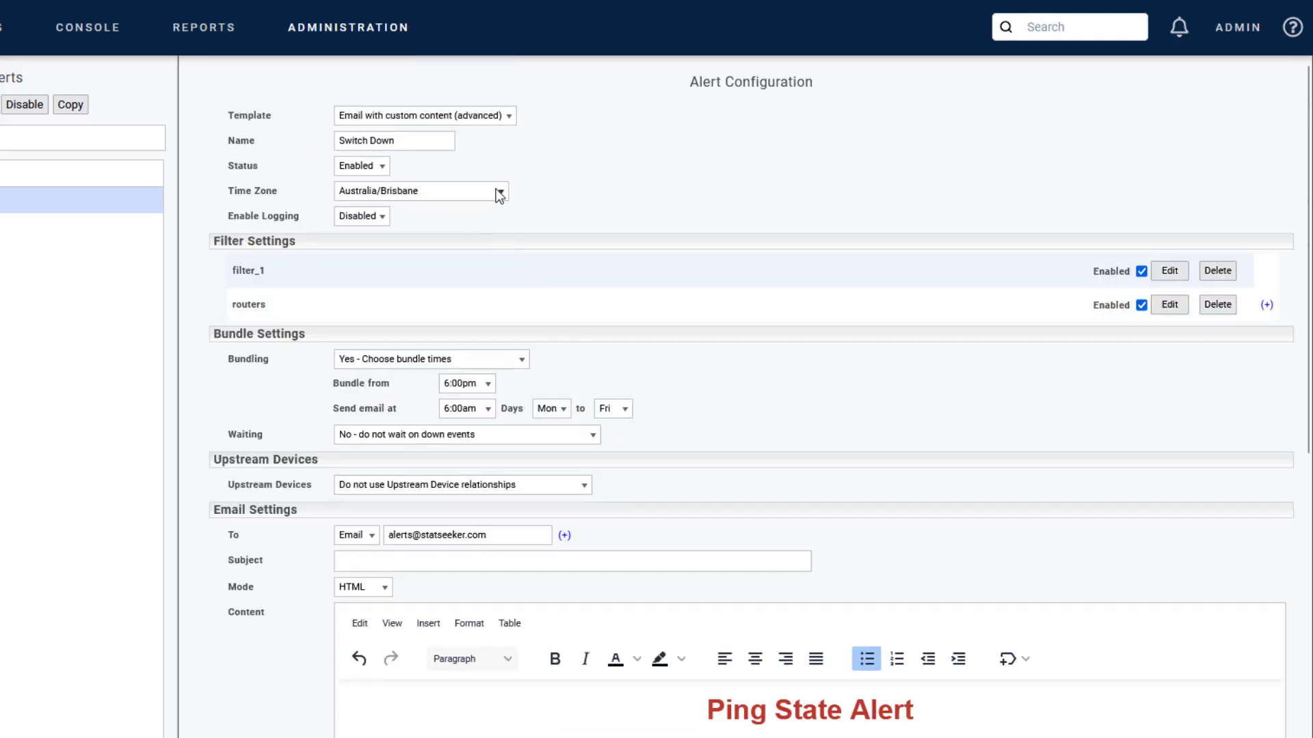
Step: Switch the alert template to 'Send syslog message' and review filter_1's settings
left_click(472, 115)
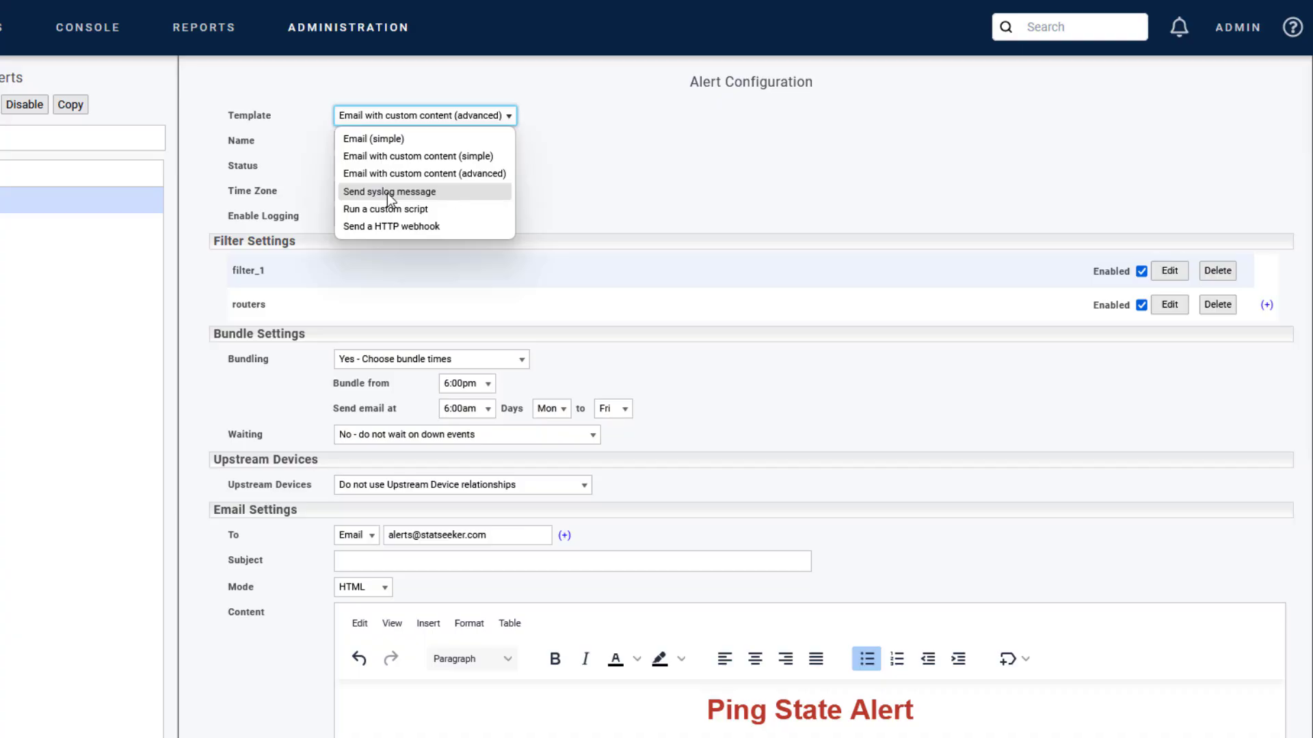
left_click(441, 194)
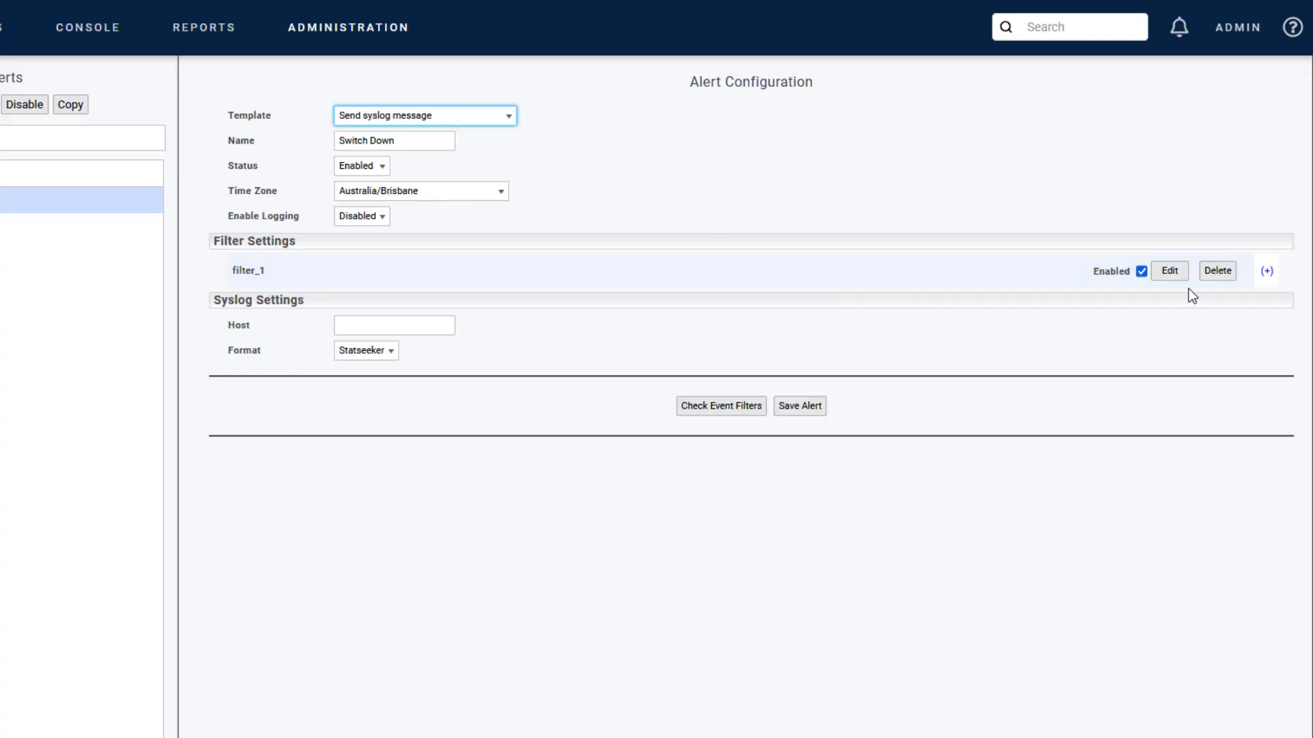
left_click(1170, 272)
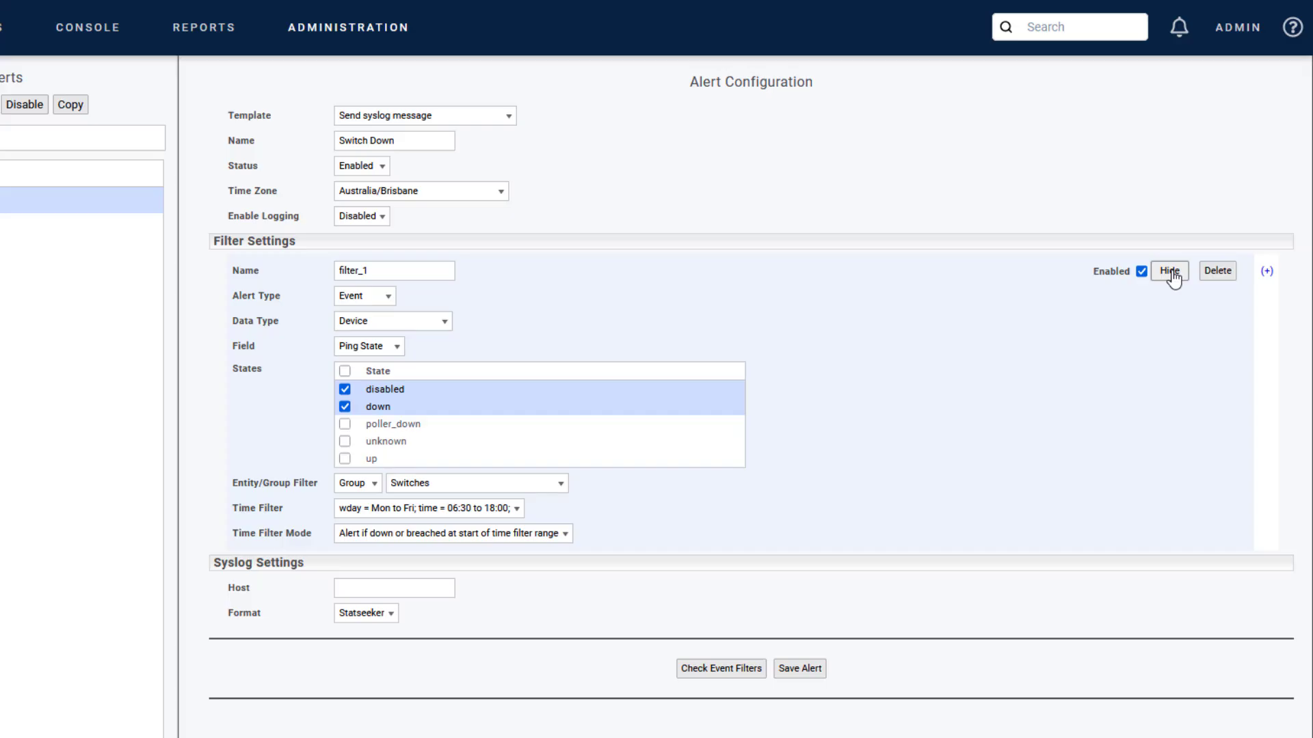
left_click(1169, 271)
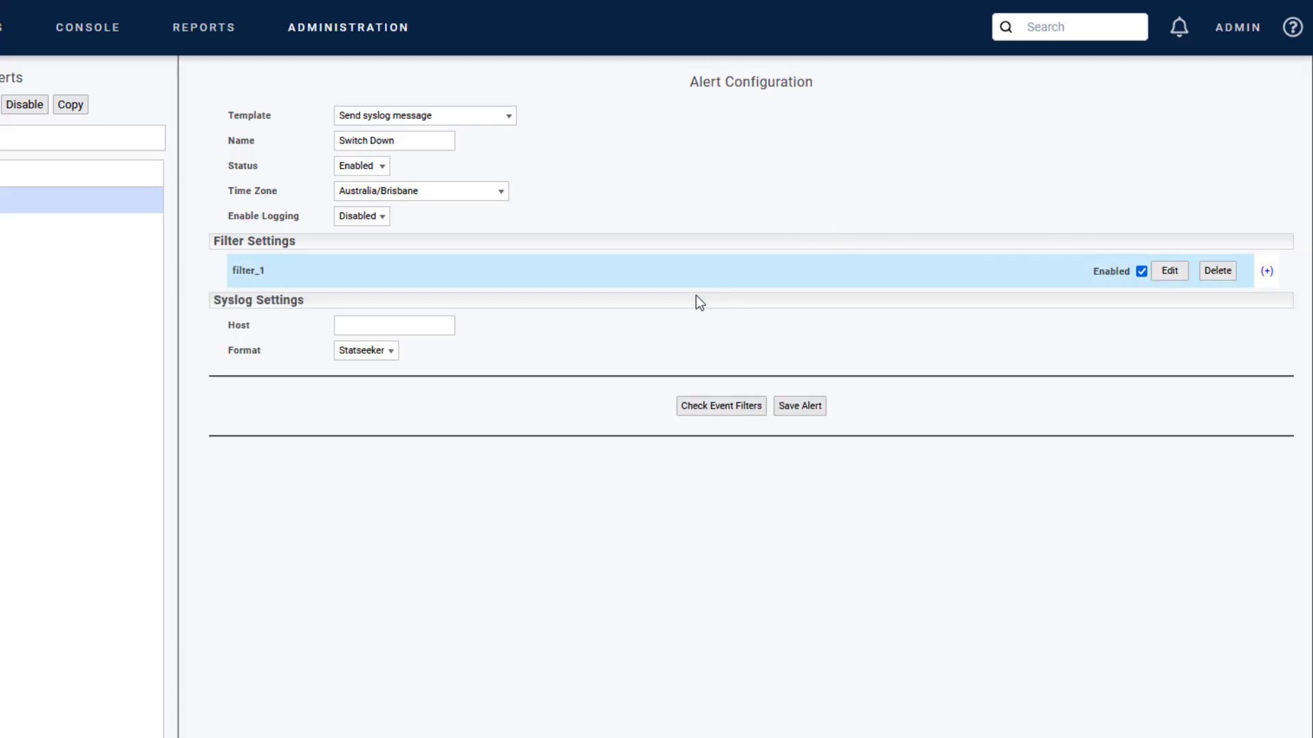
Step: Change the syslog Format from Statseeker to JSON
left_click(390, 321)
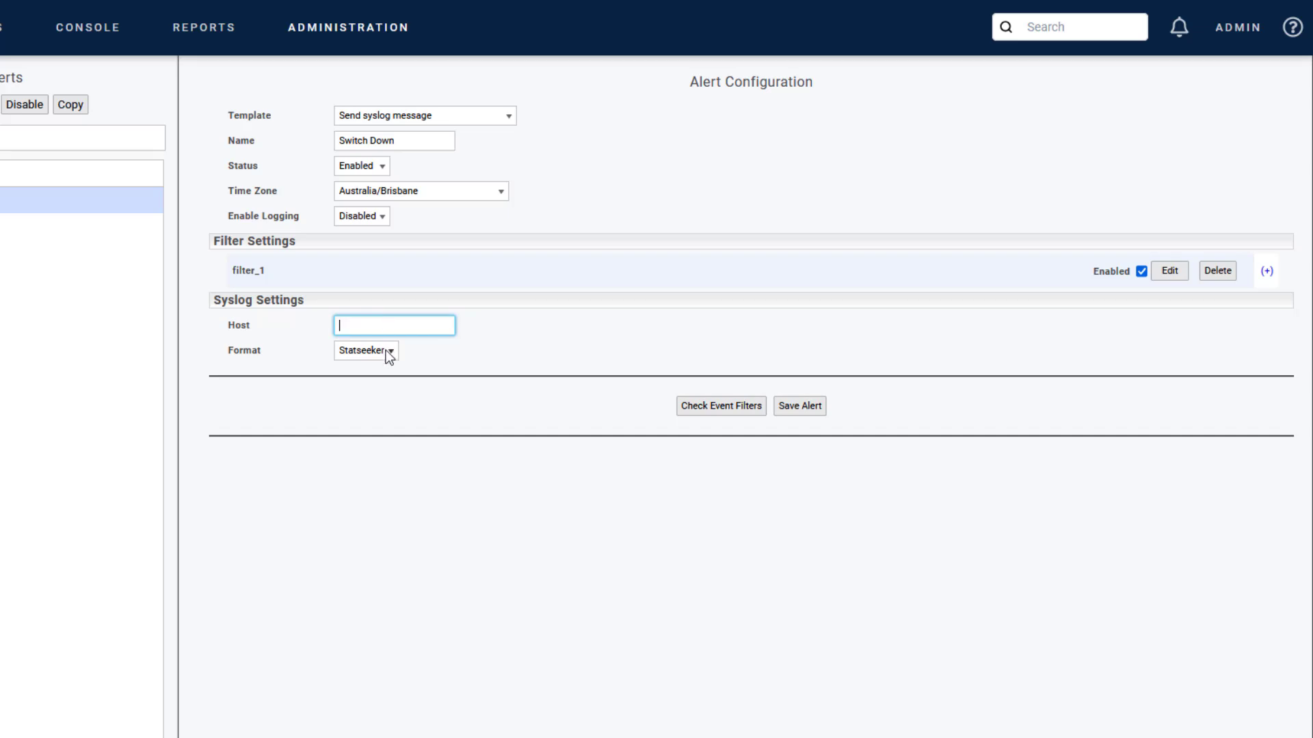
left_click(387, 351)
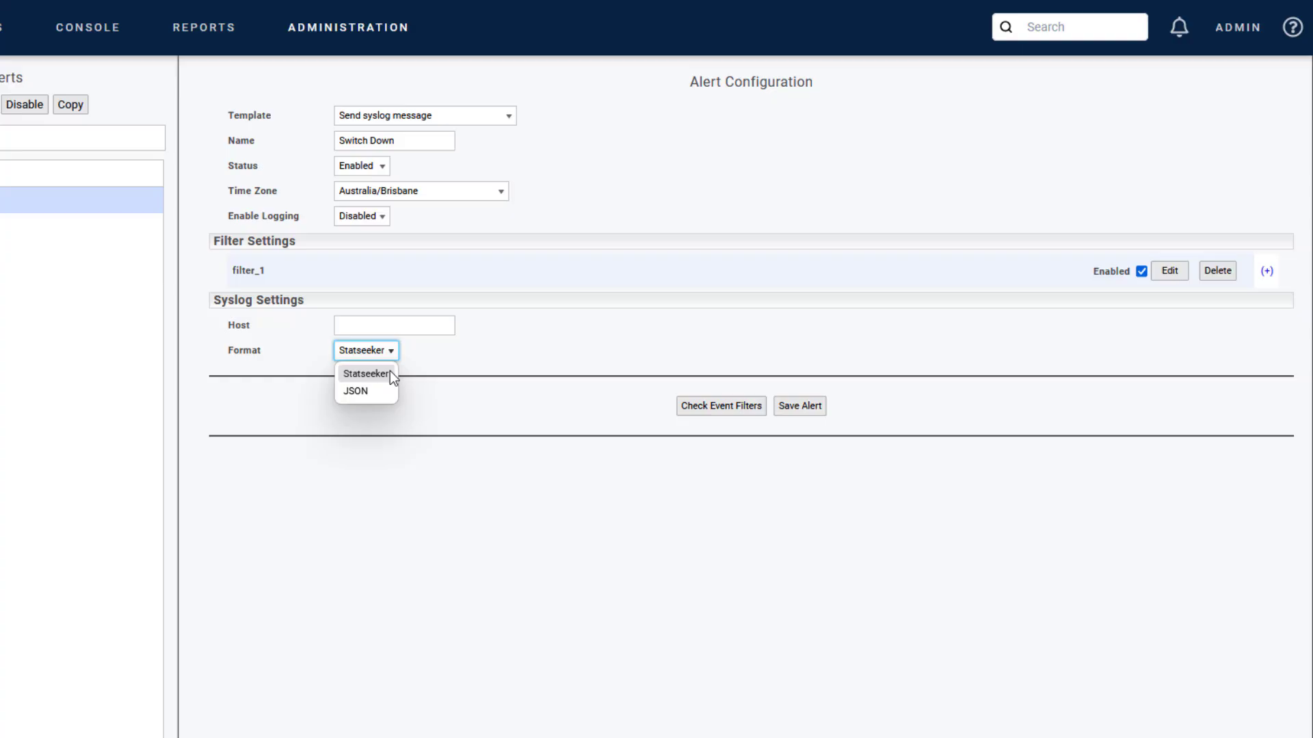
left_click(355, 391)
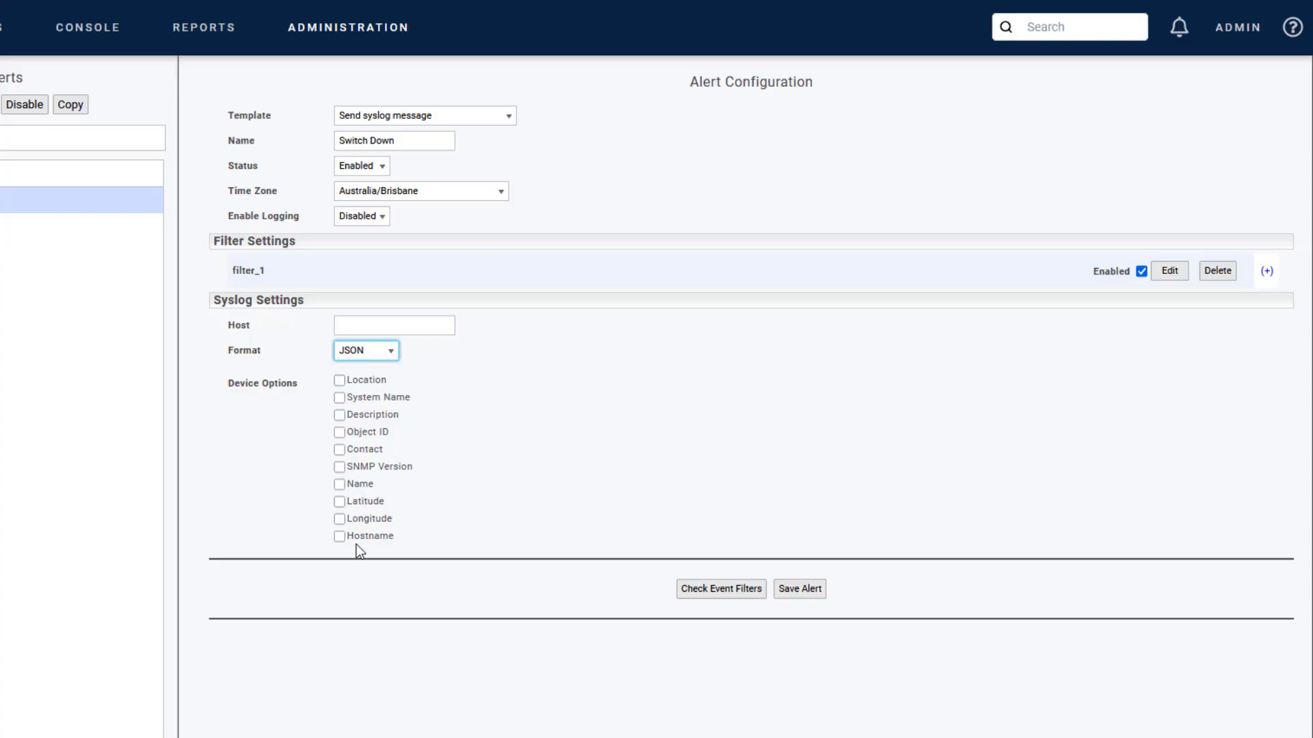
left_click(478, 117)
left_click(420, 210)
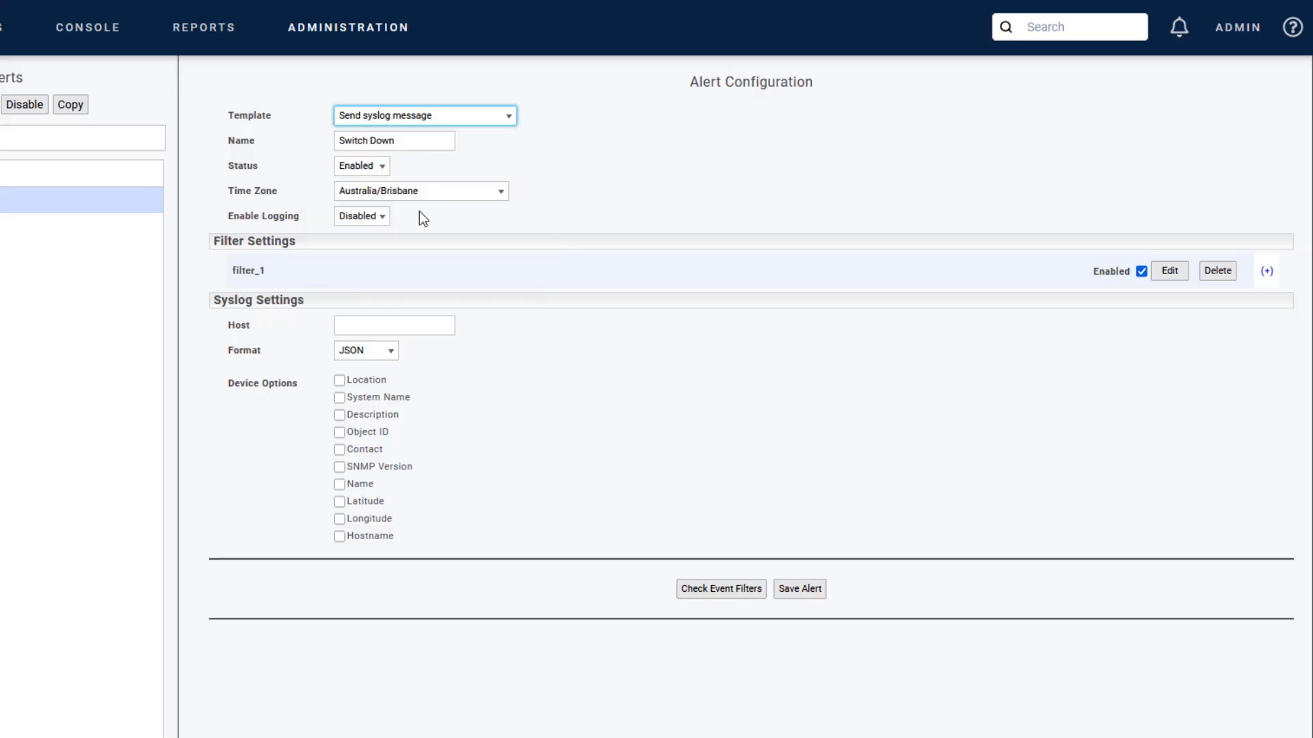
Step: Choose the 'Run a custom script' template so Command Settings replace Syslog Settings
left_click(407, 323)
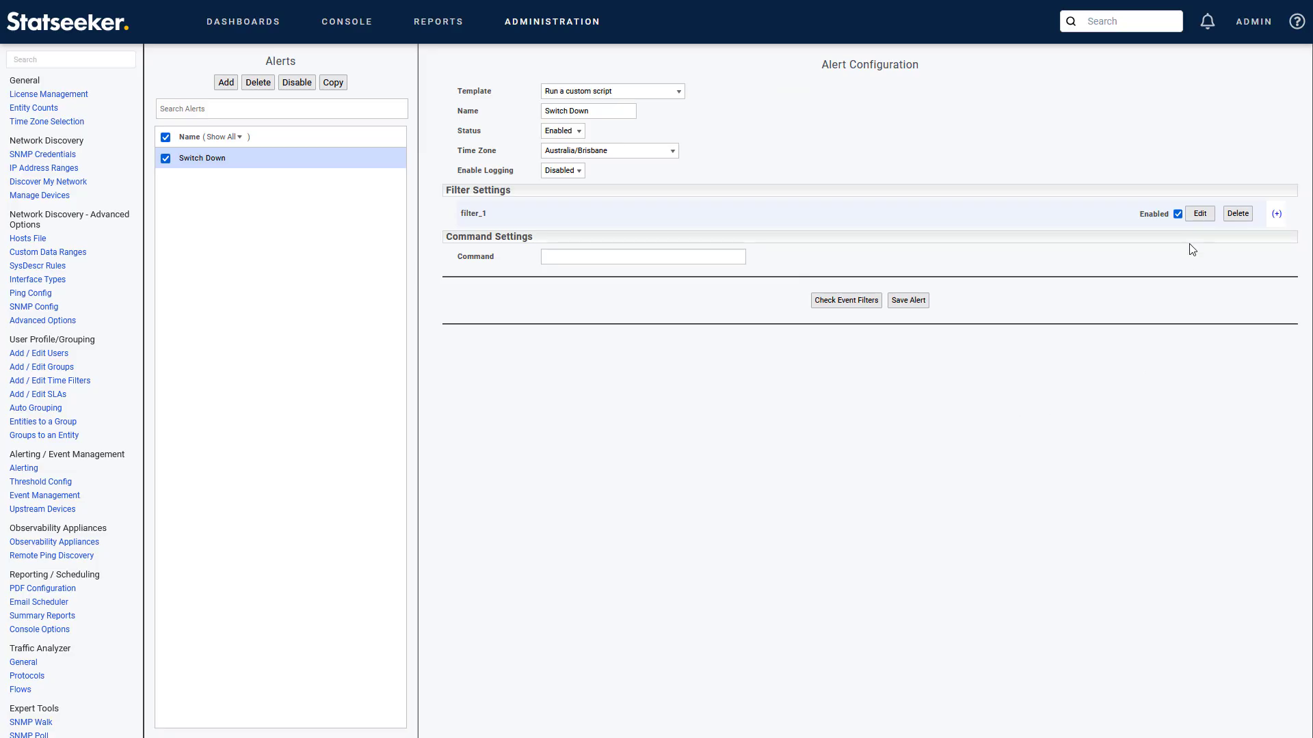
Step: Set filter_1 to Syslog alerts on Device data matching '.*UPDOWN.*changed state to down'
left_click(1198, 213)
left_click(572, 236)
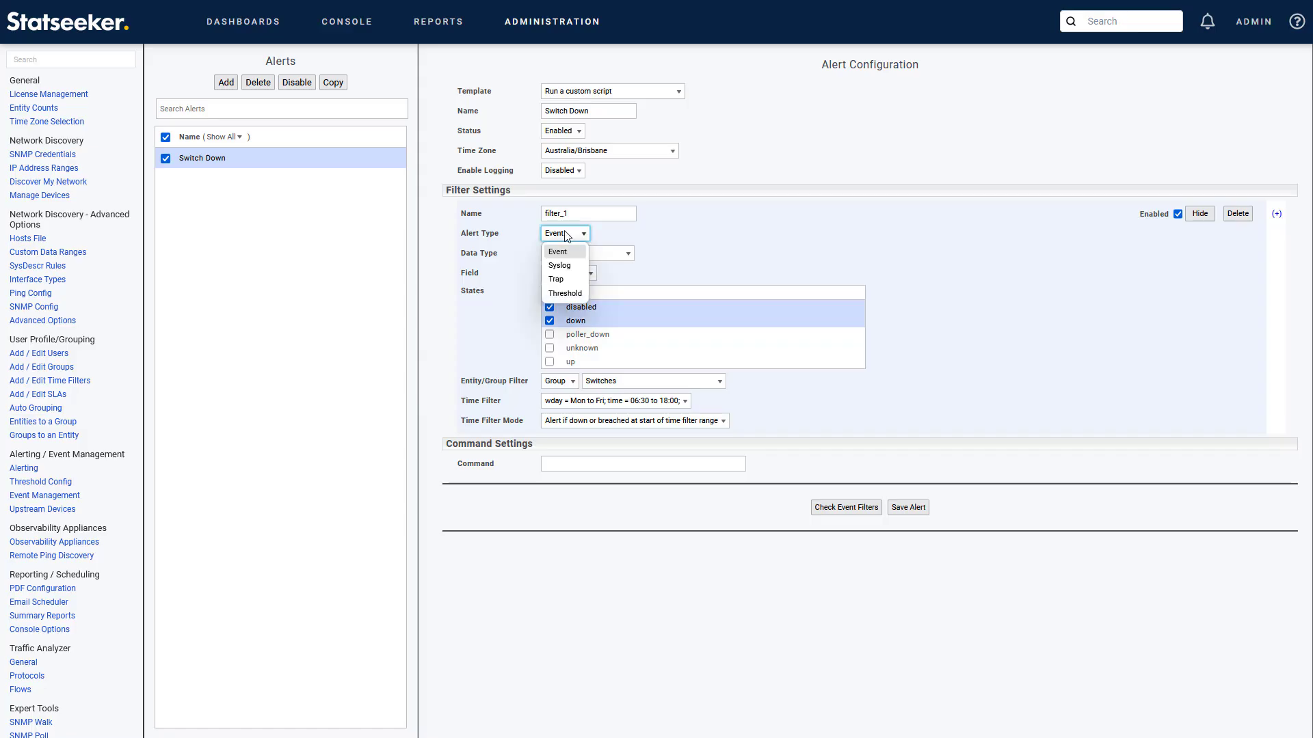
left_click(583, 264)
left_click(583, 254)
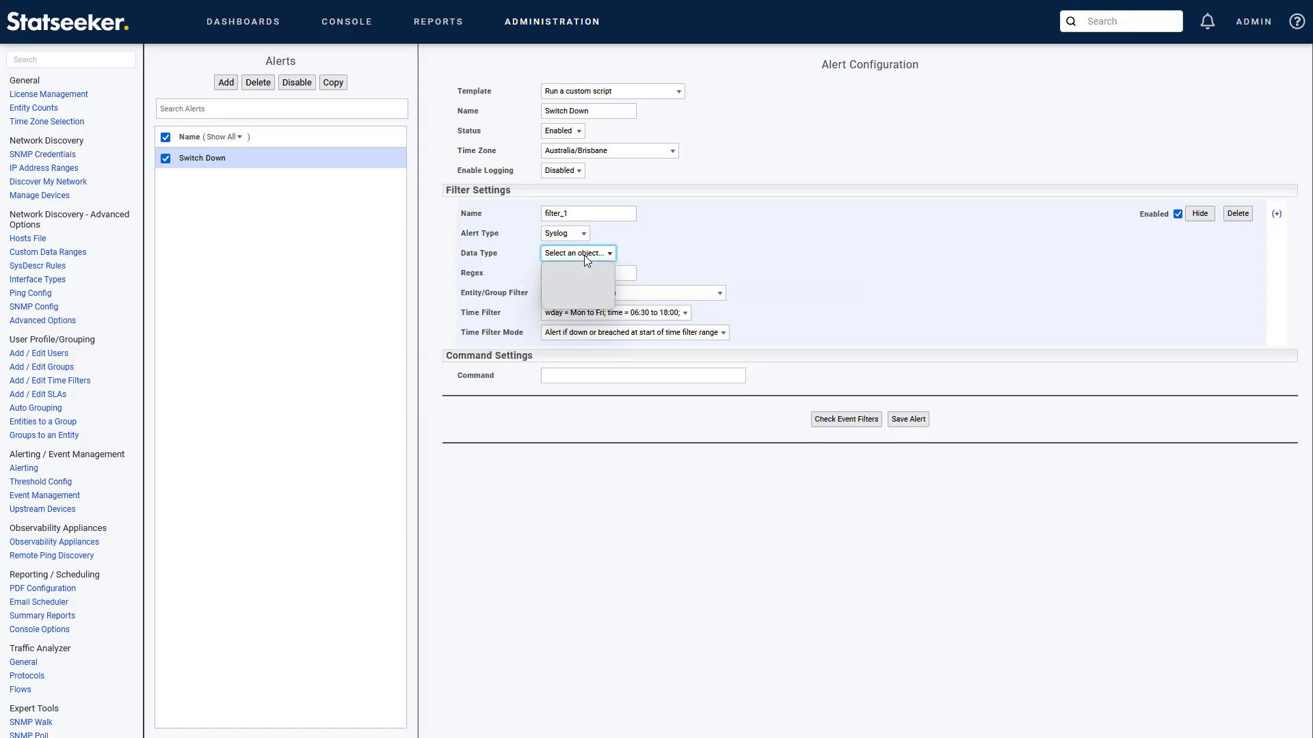
left_click(582, 266)
left_click(584, 272)
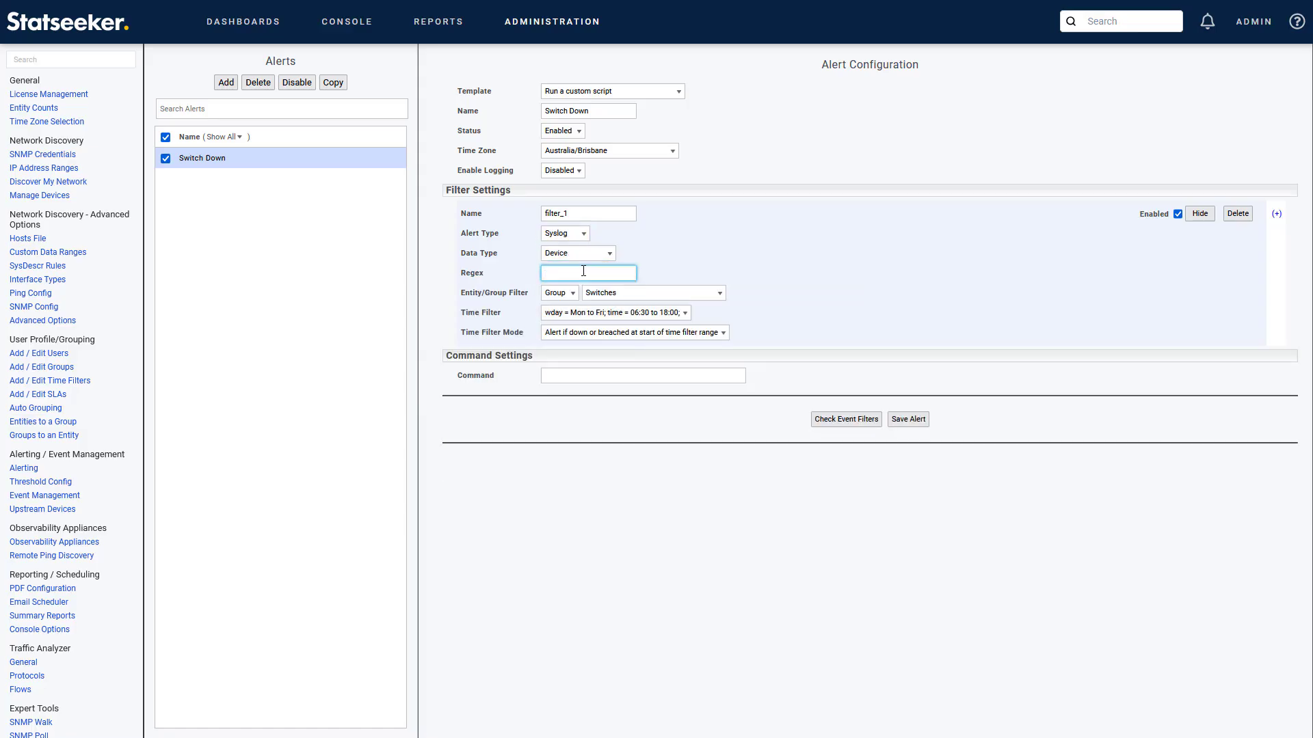
type(".*UPDOWN.*changed state to down")
Step: Preview the matching past events, then save and confirm the Switch Down alert
left_click(835, 420)
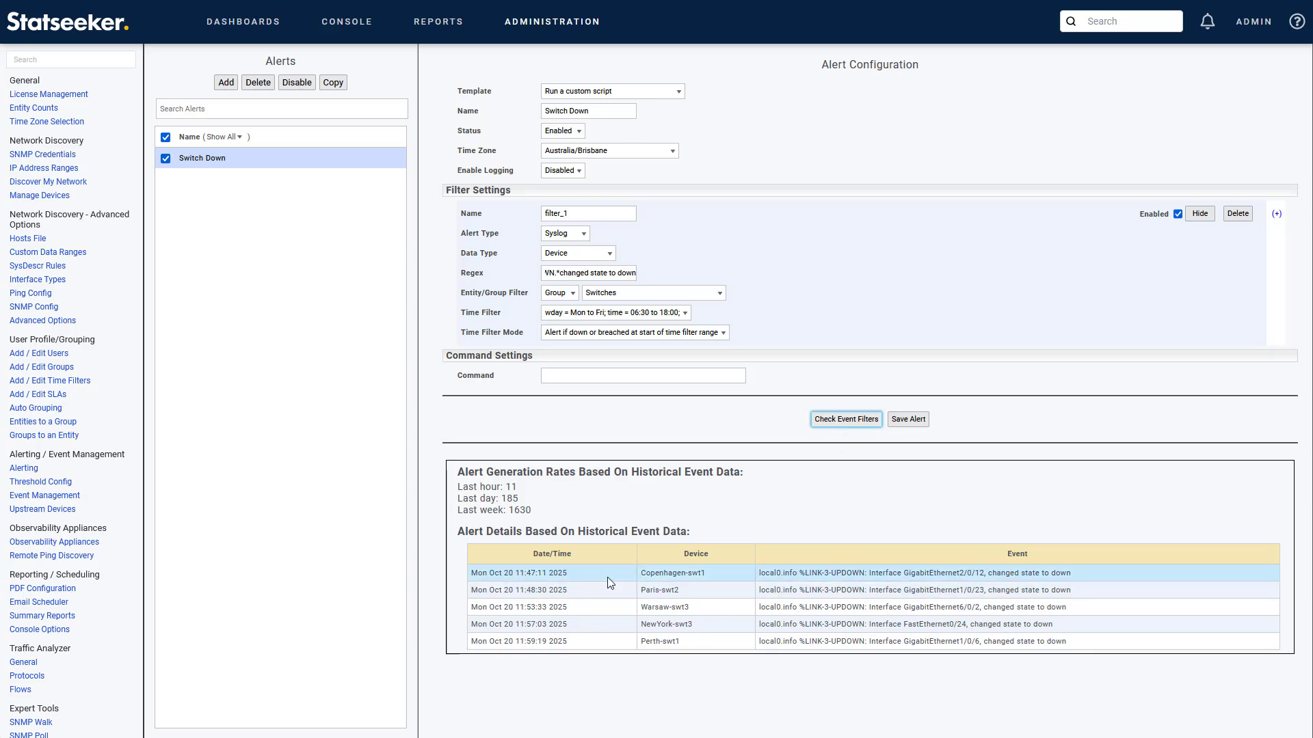
left_click(907, 422)
left_click(823, 162)
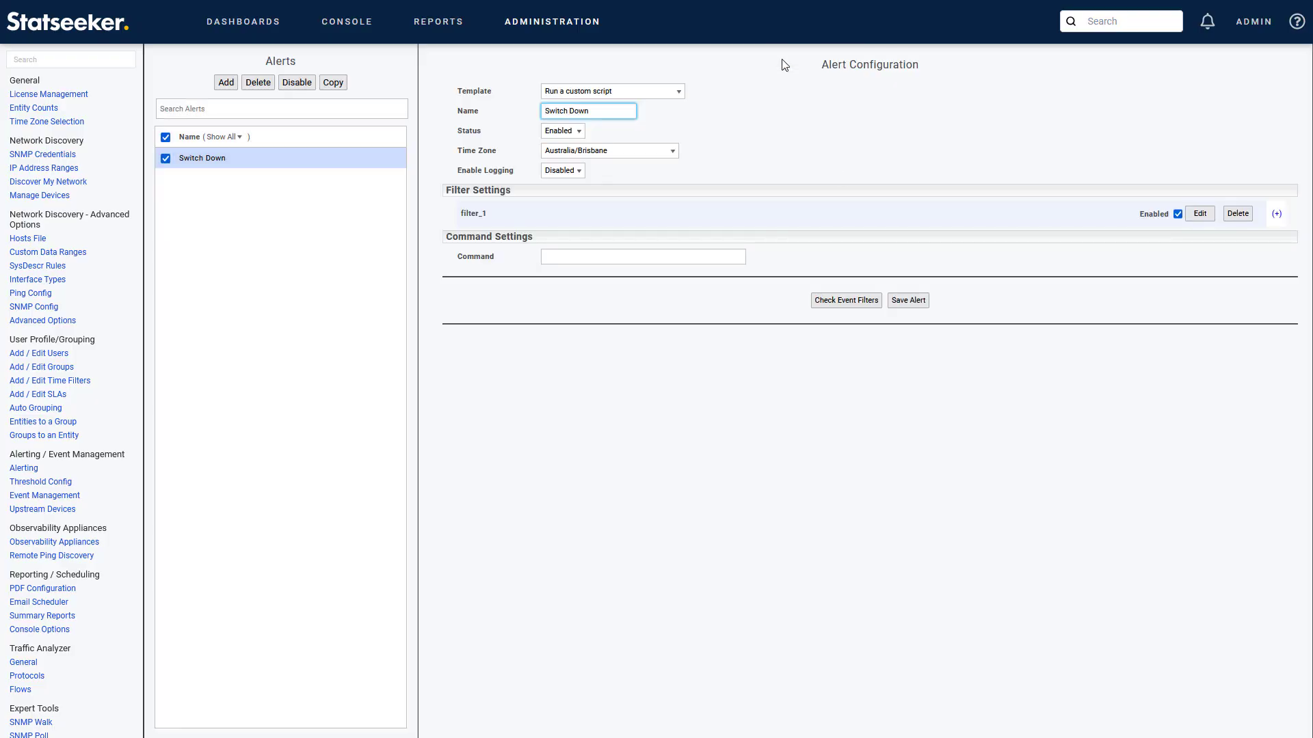
Step: Change filter_1 to a Threshold alert based on UPS Battery Low
left_click(1200, 213)
left_click(564, 233)
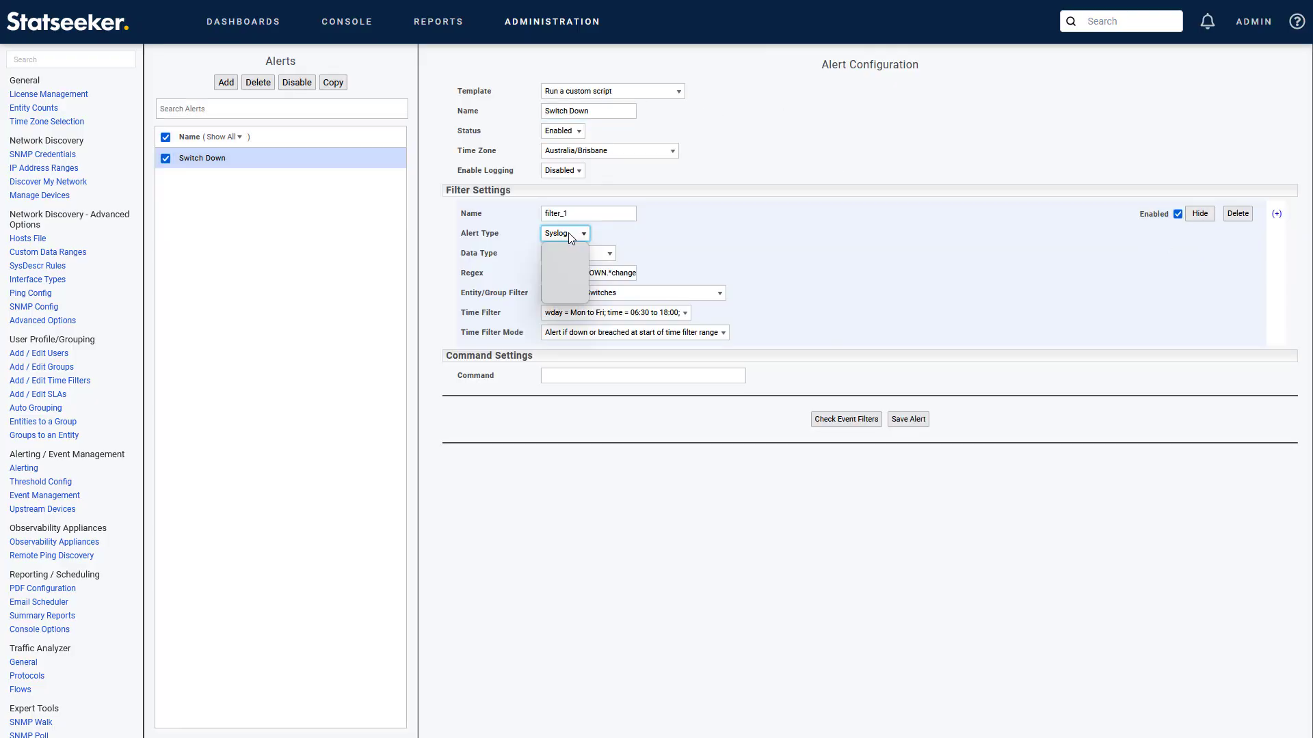
left_click(564, 281)
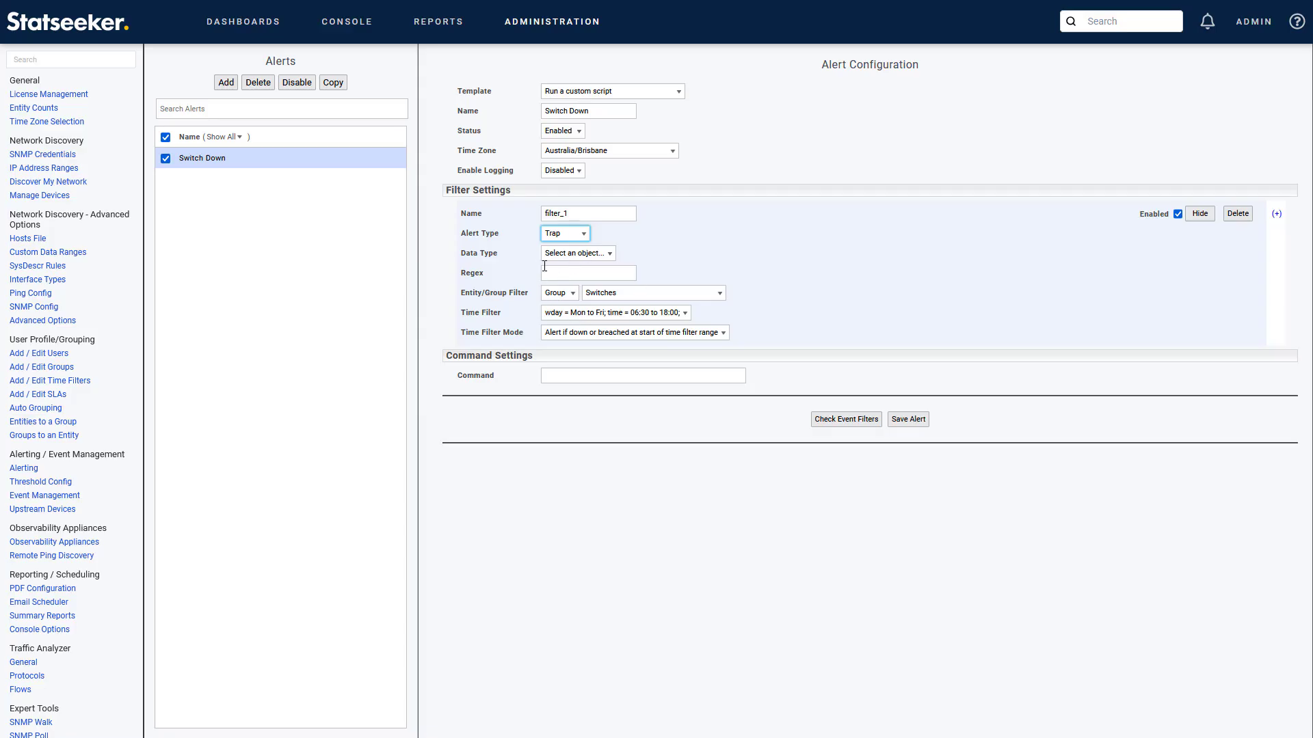
left_click(586, 233)
left_click(564, 295)
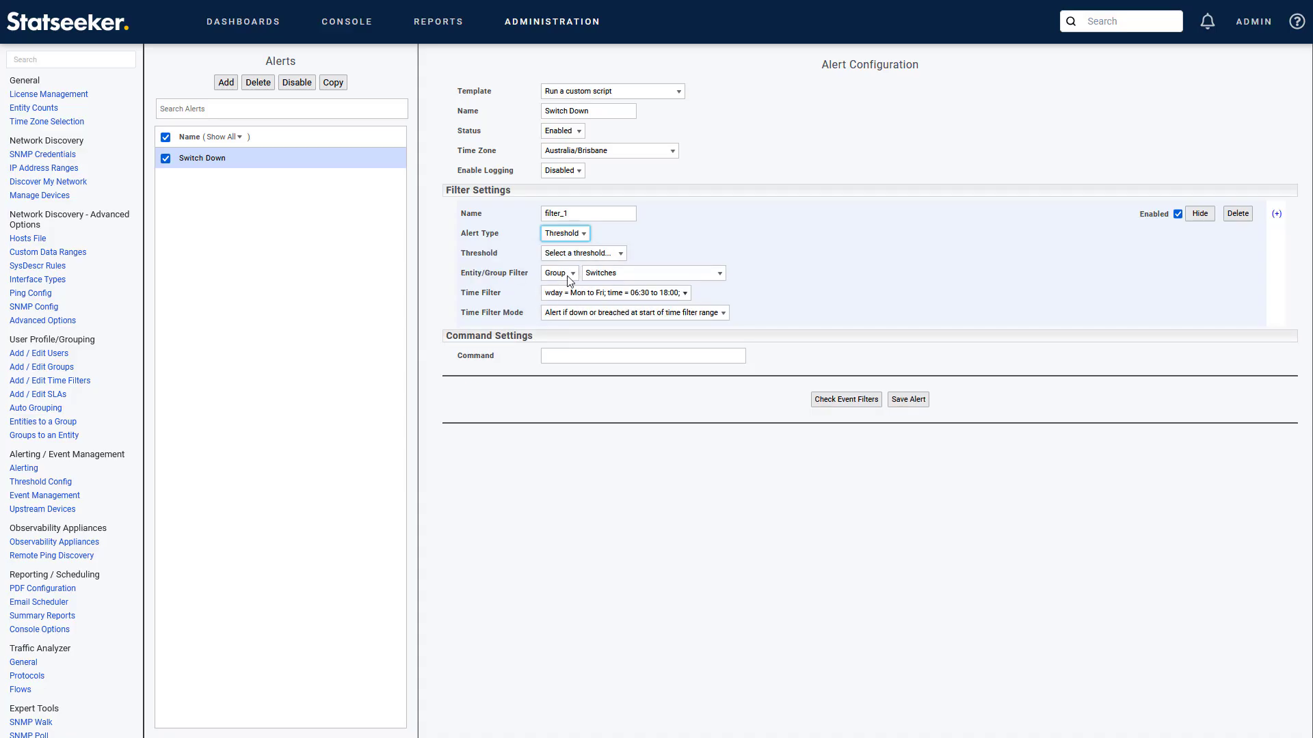
left_click(579, 255)
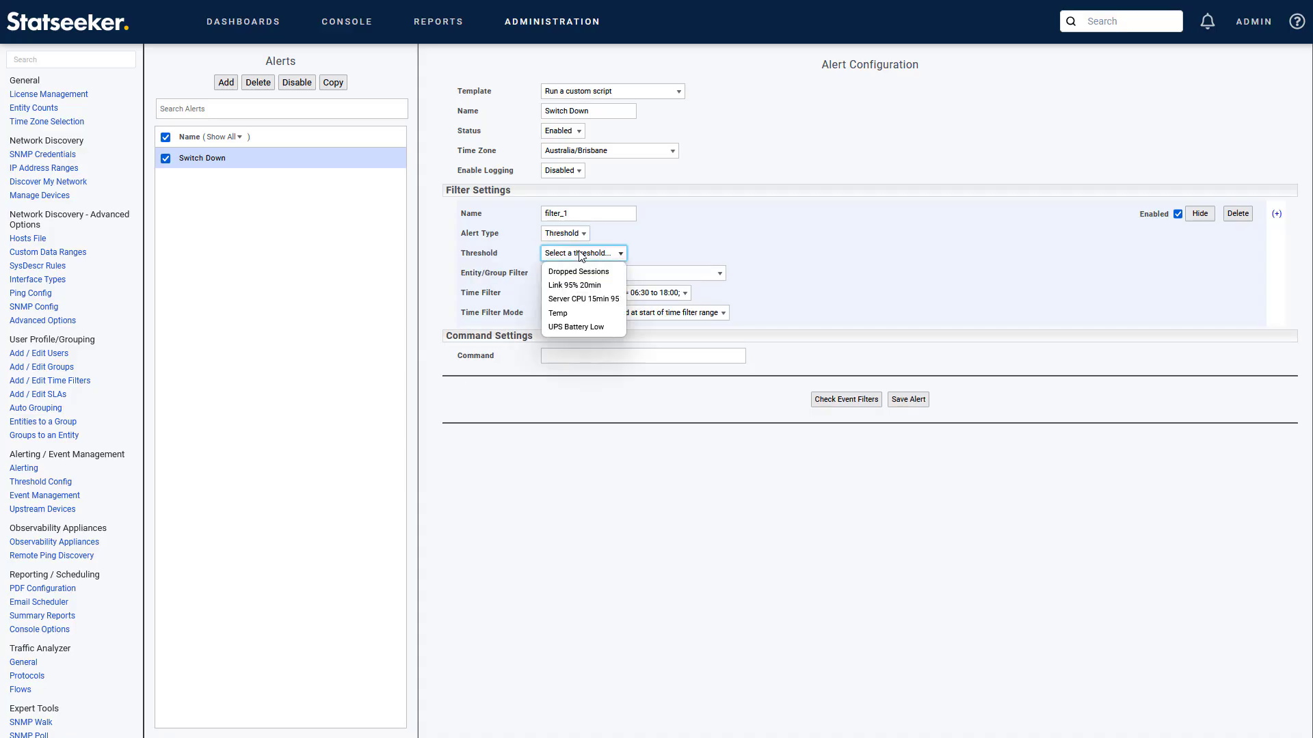
left_click(578, 327)
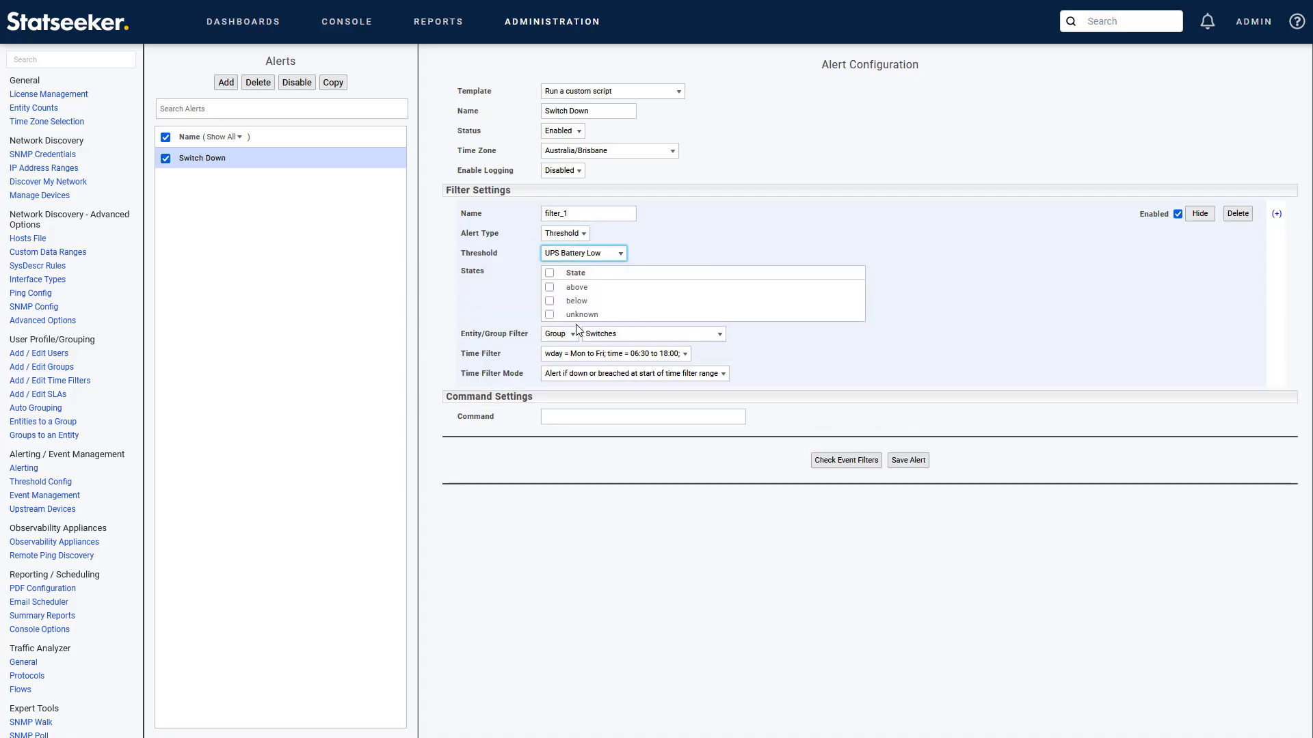
Step: Make the threshold fire on 'below' and apply it to All Groups
left_click(549, 301)
left_click(615, 335)
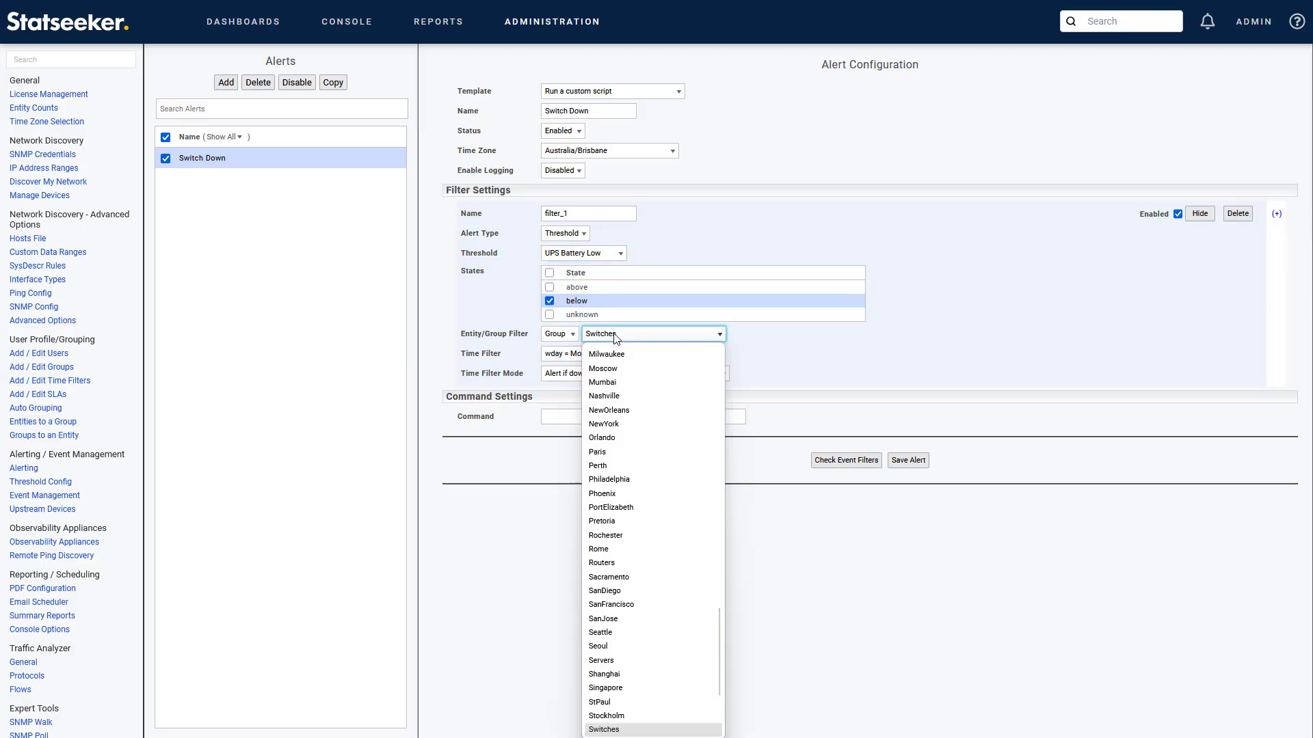
scroll(635, 363, "up", 1)
scroll(636, 362, "up", 10)
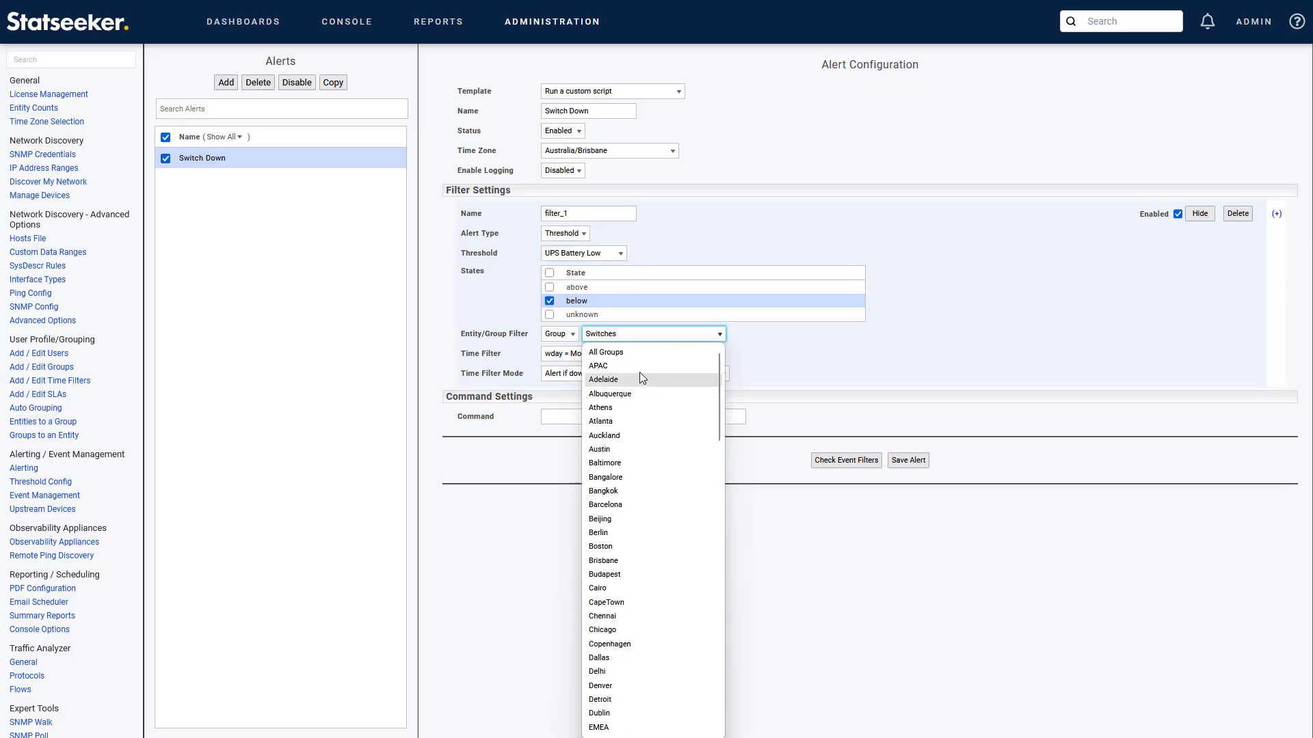
left_click(638, 352)
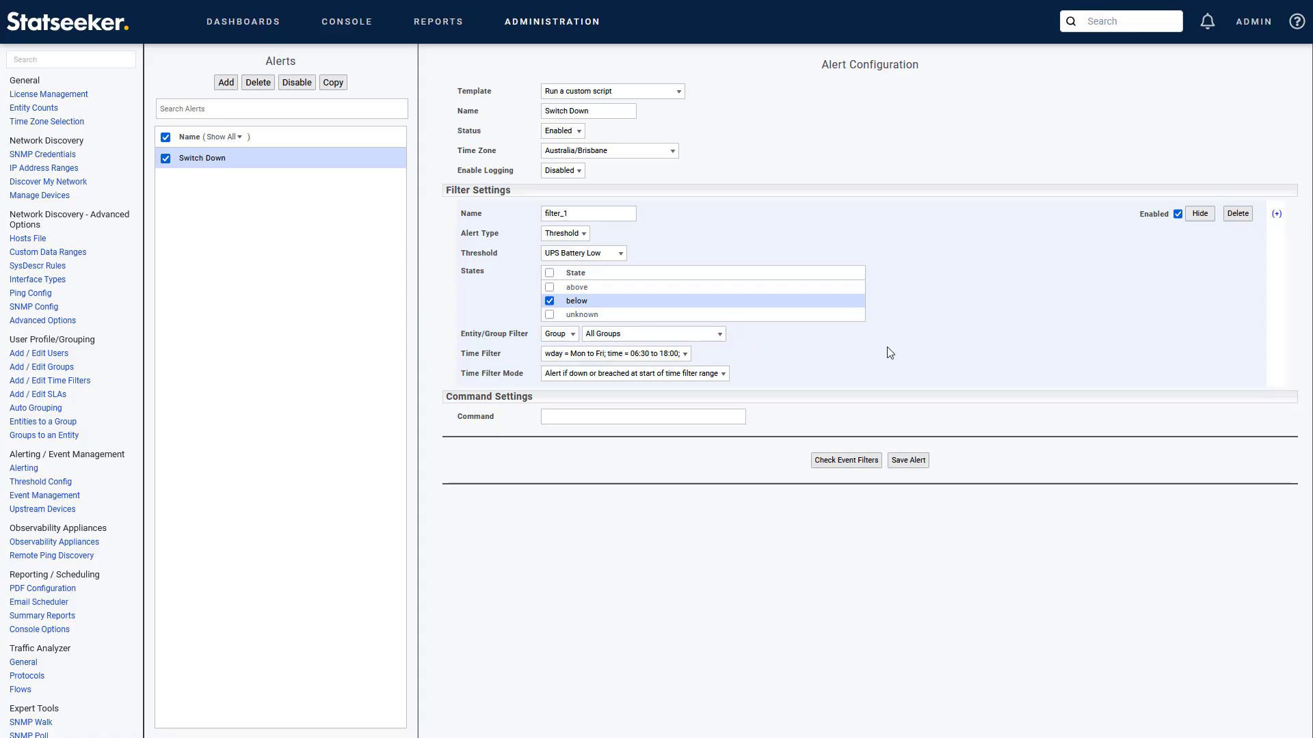